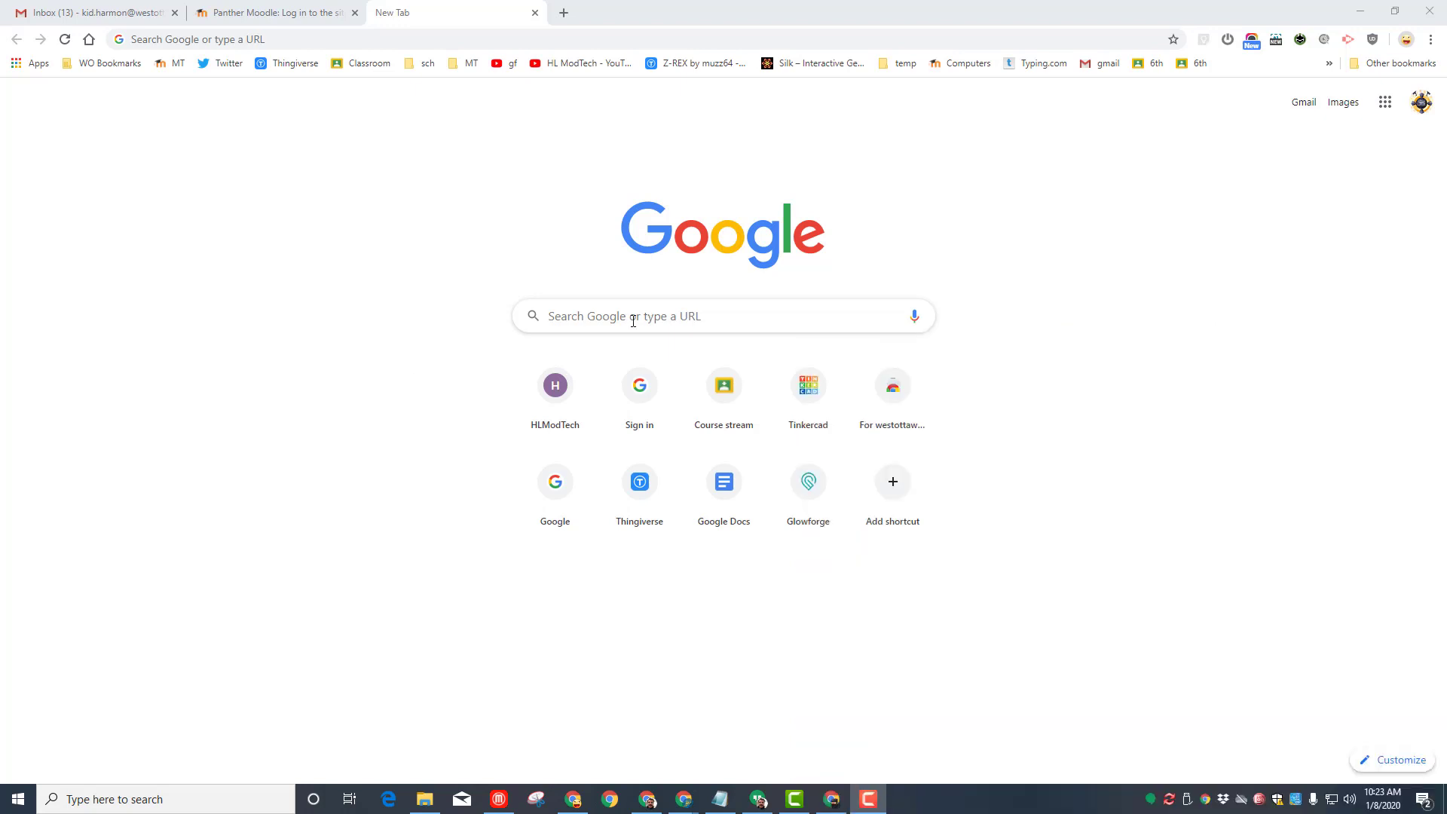
Step: Search the web for "my sketchup app" and sign in to SketchUp with the existing Google account
click(560, 321)
text(my)
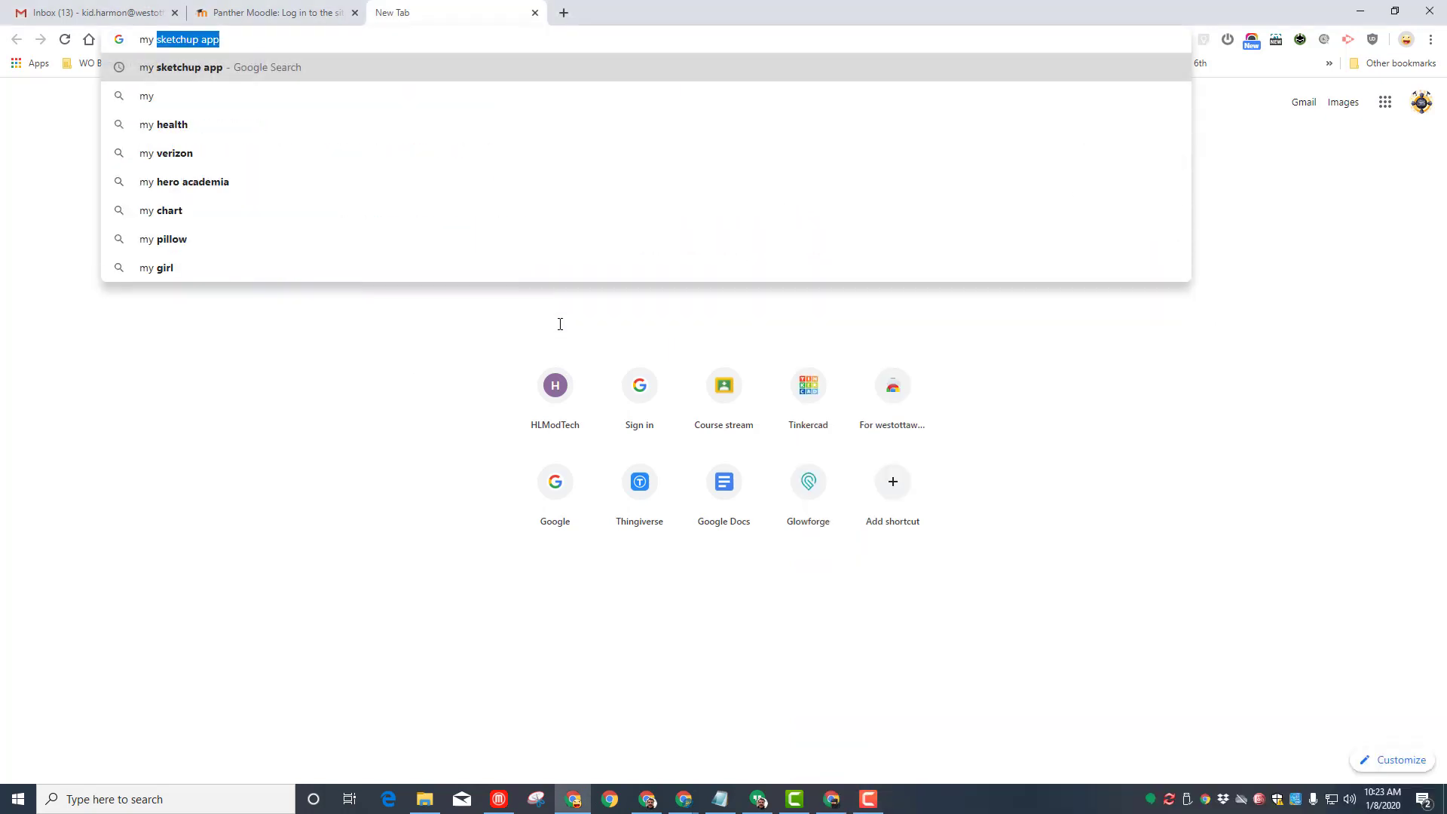
key(Return)
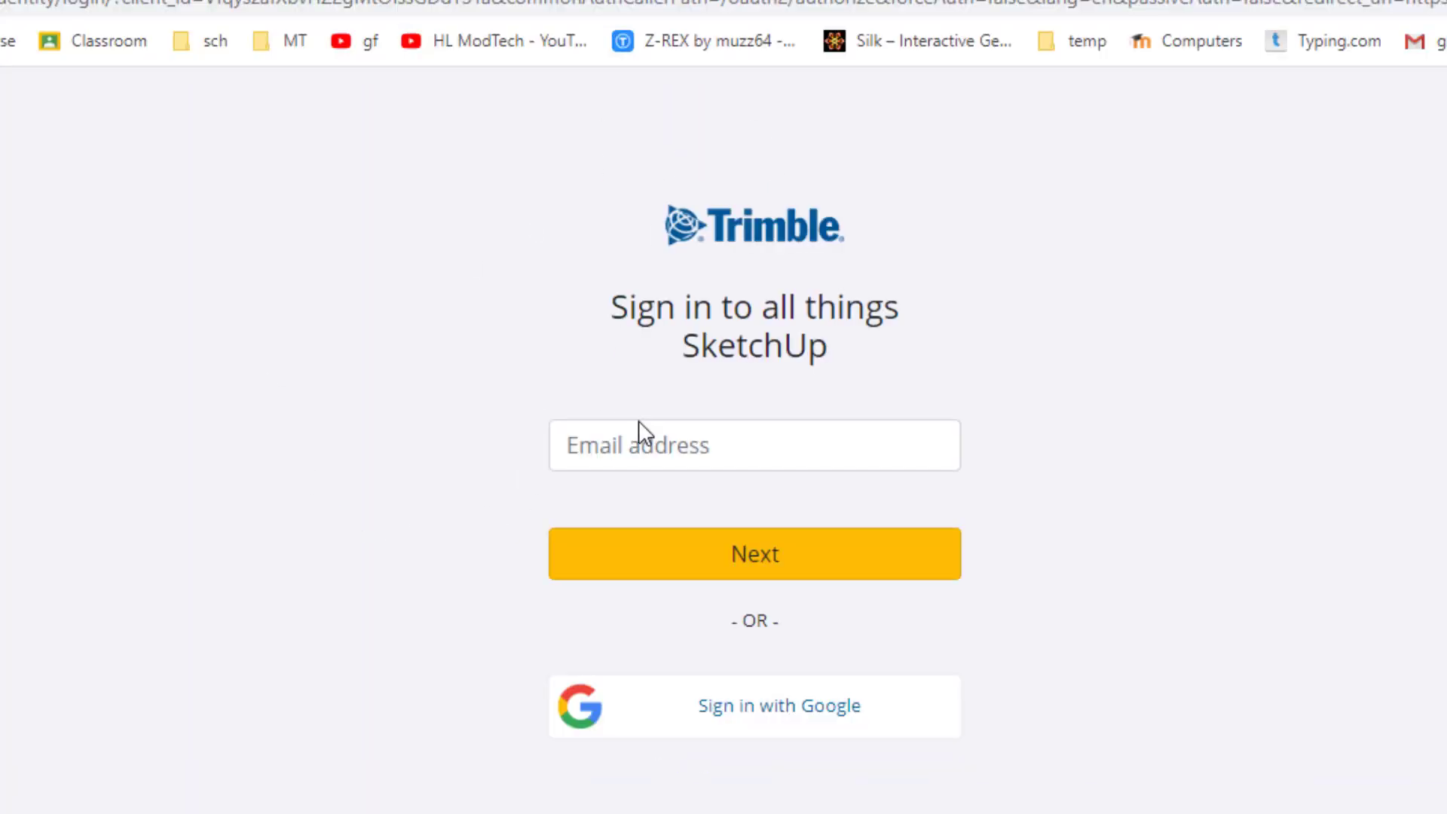
click(769, 722)
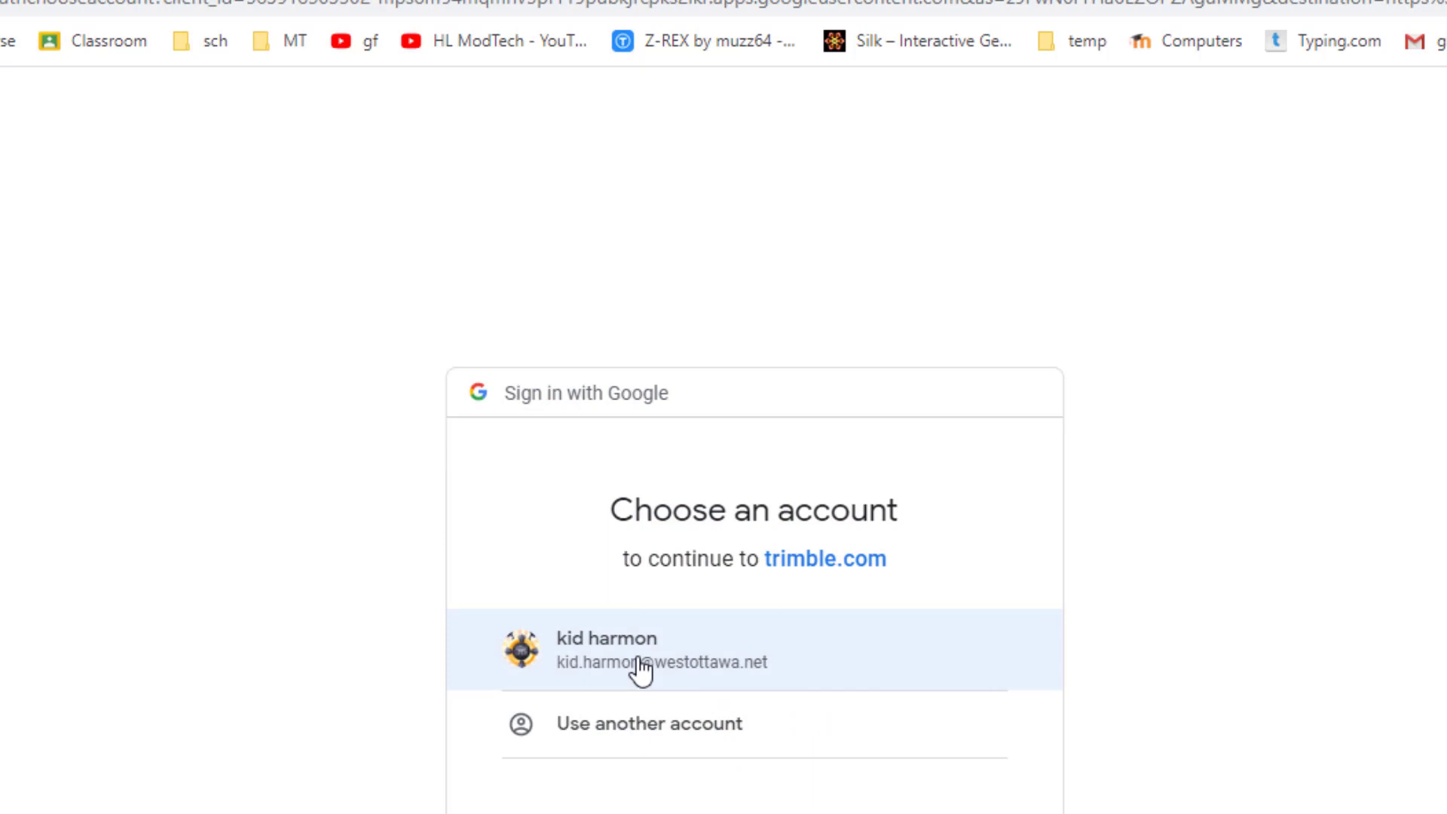
click(639, 660)
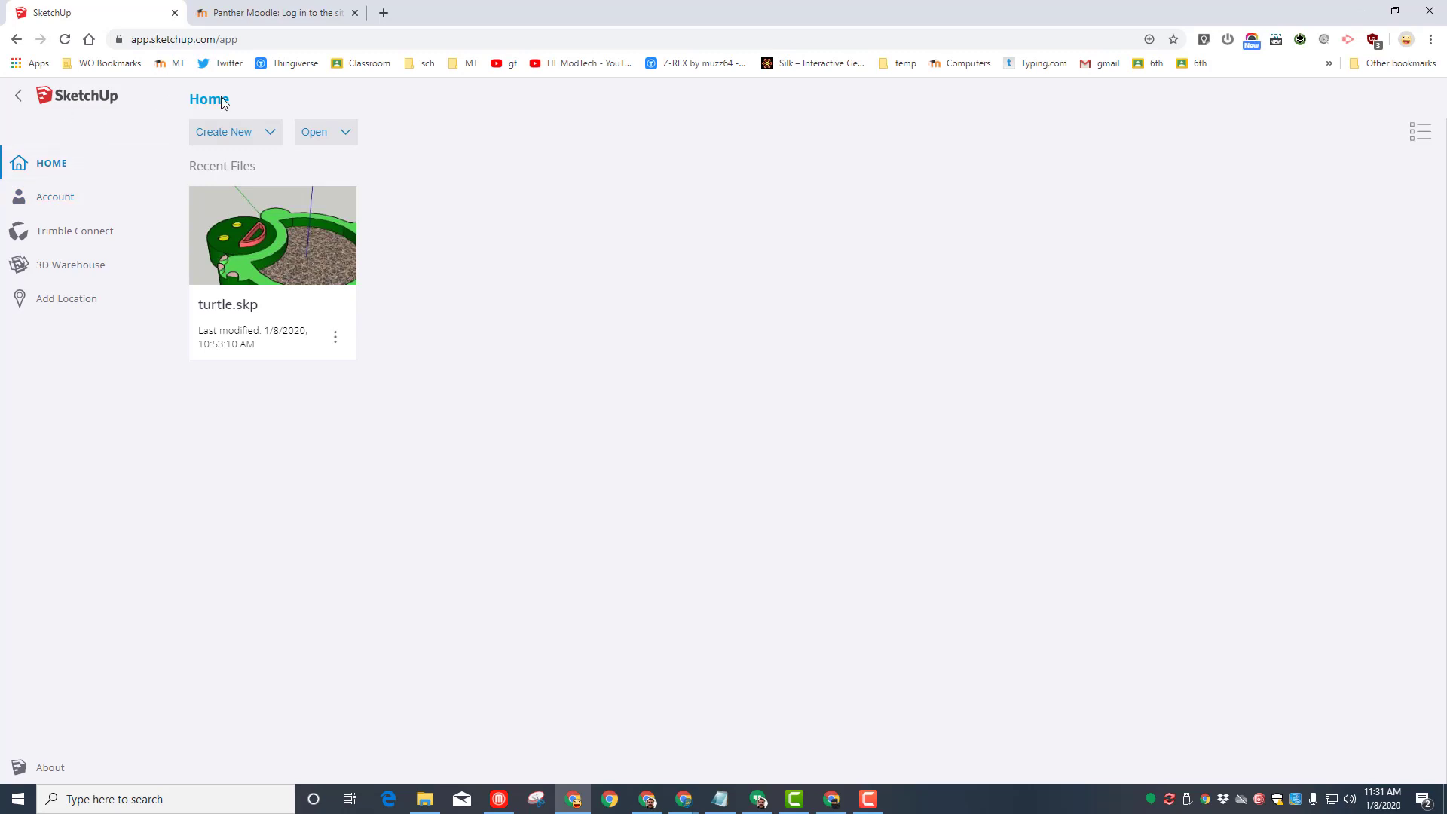
Step: Create a new model and delete the default human figure standing near the origin
click(227, 135)
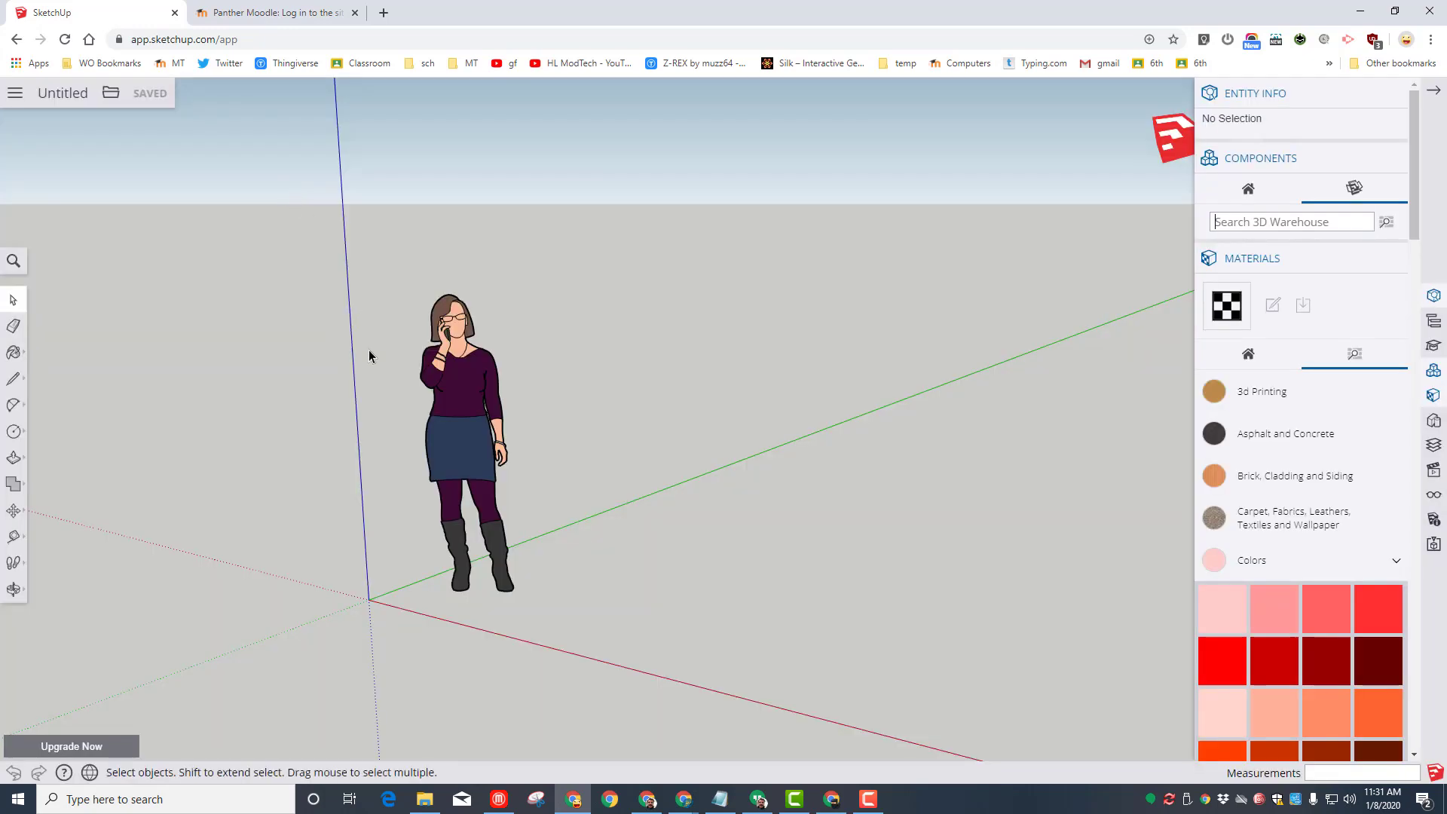
click(463, 407)
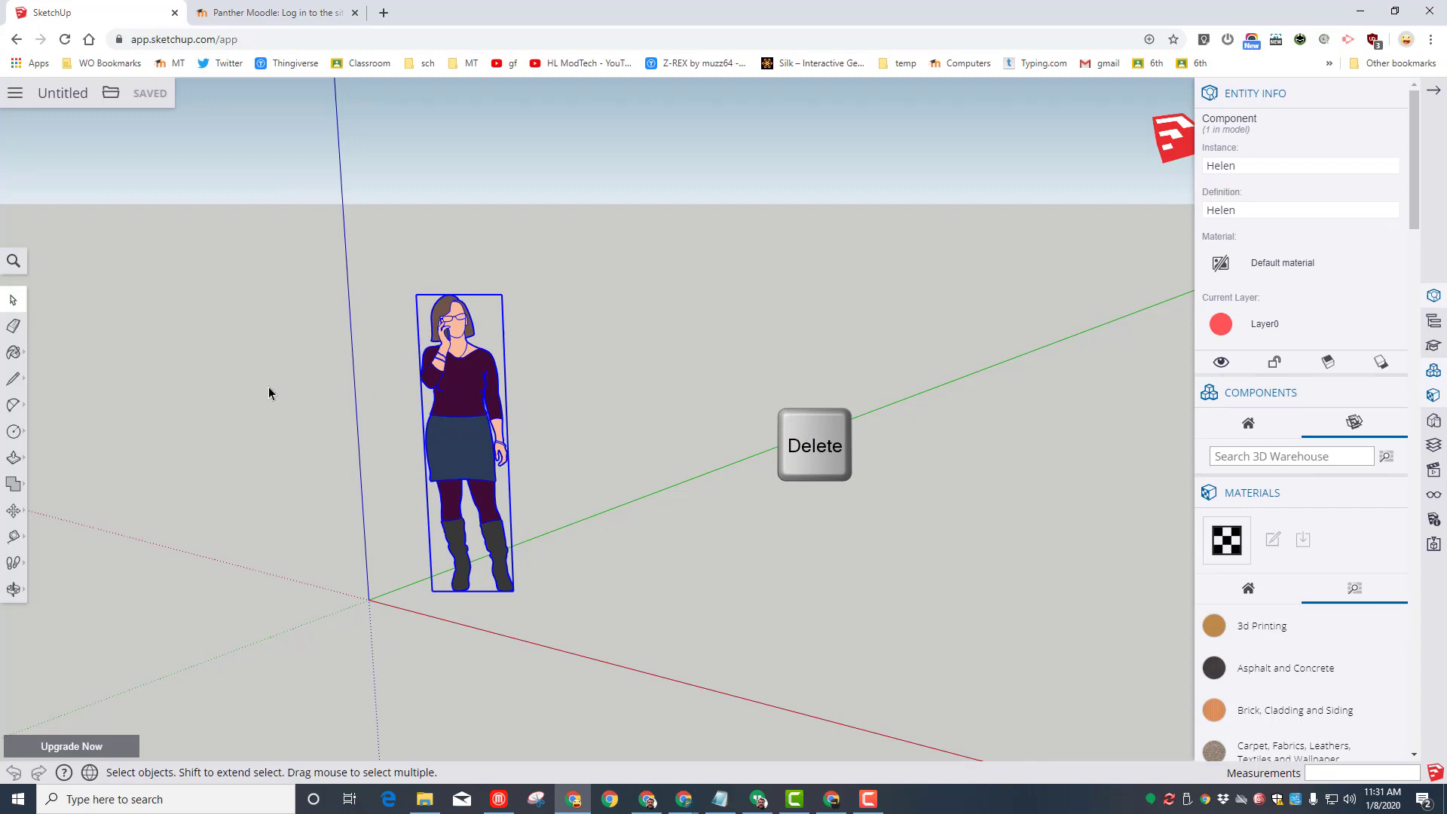
key(Delete)
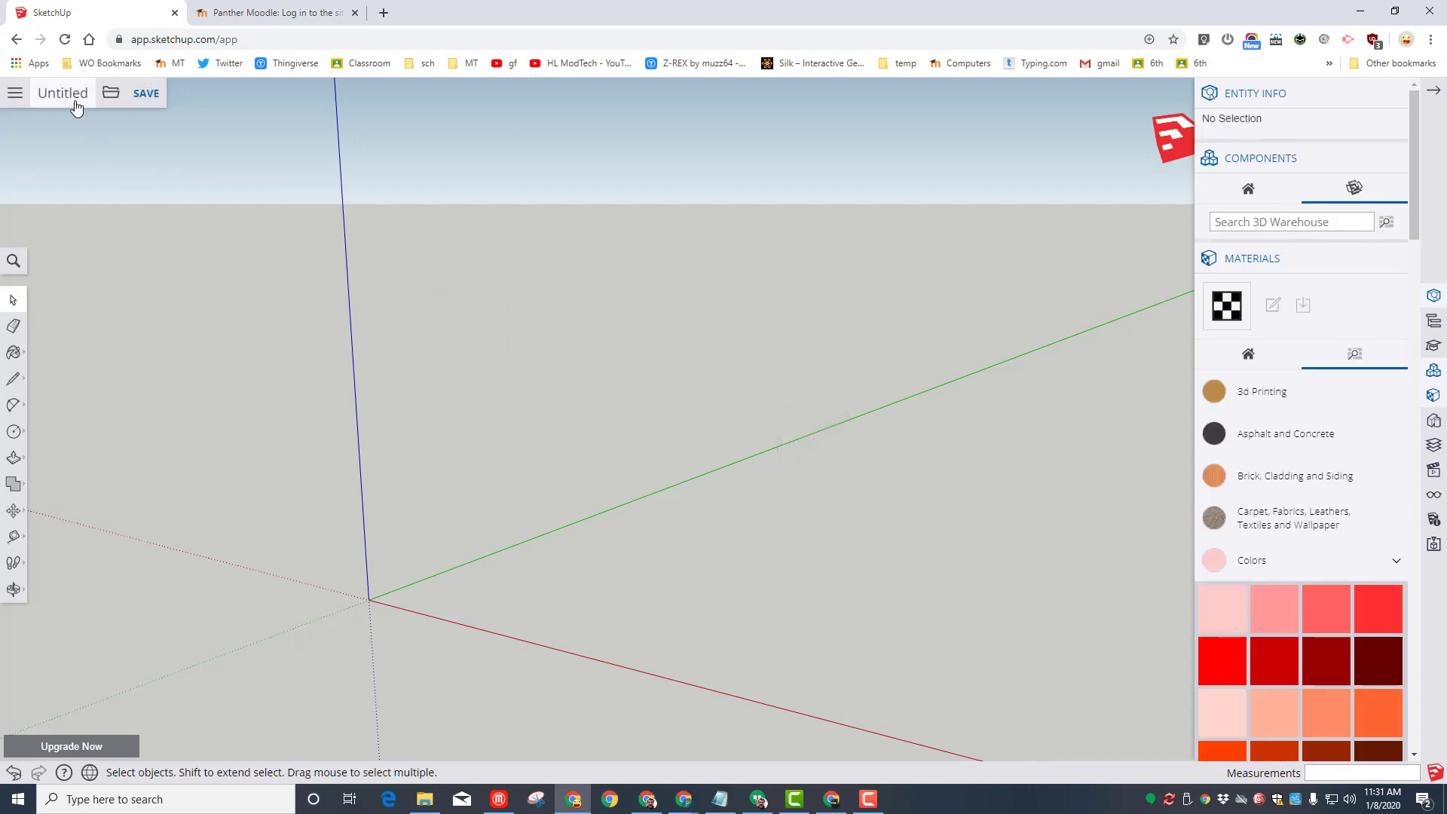
Step: Save the model in the SketchUp project folder under the name "turtle mdh"
click(75, 97)
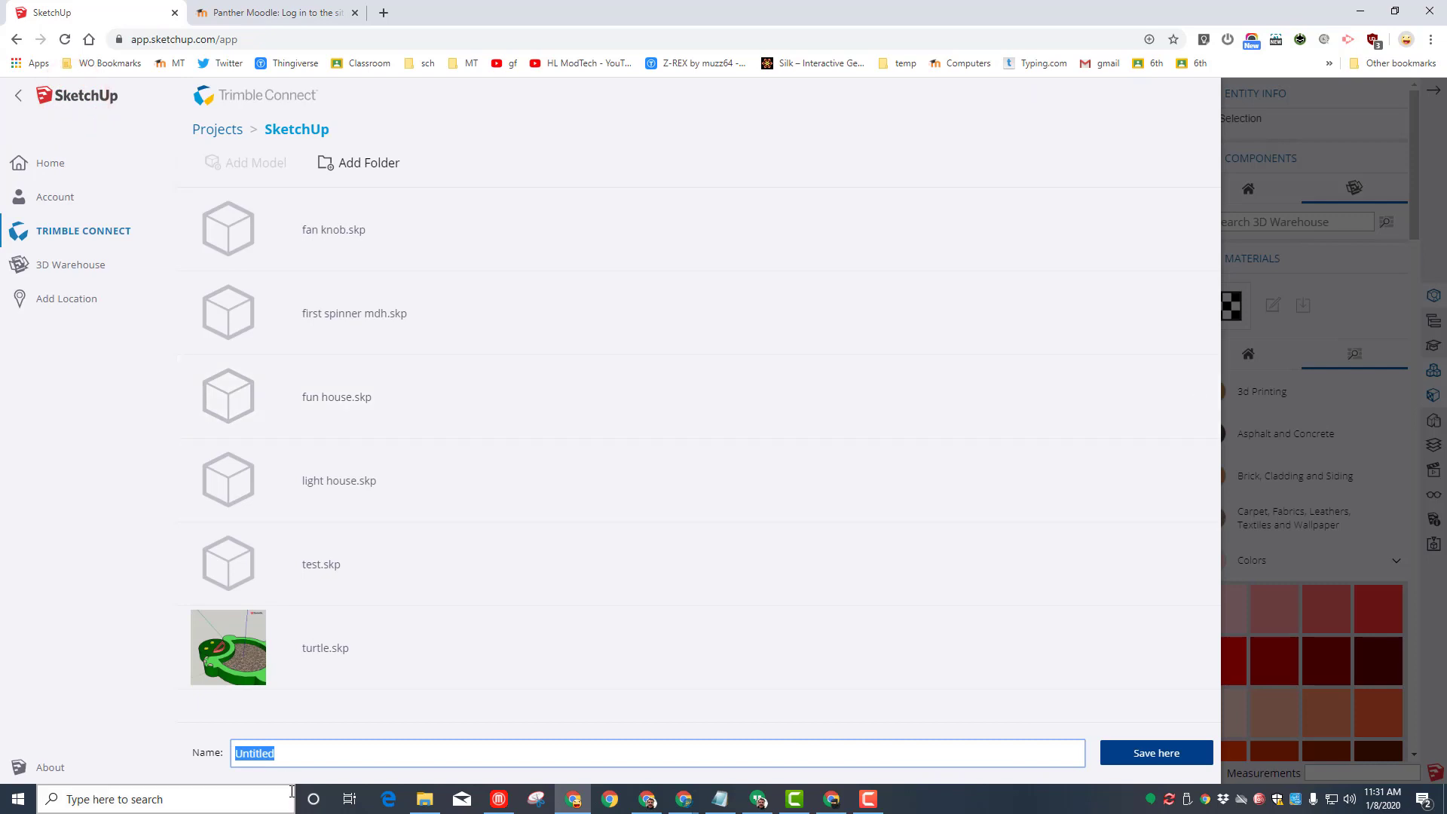
double_click(301, 751)
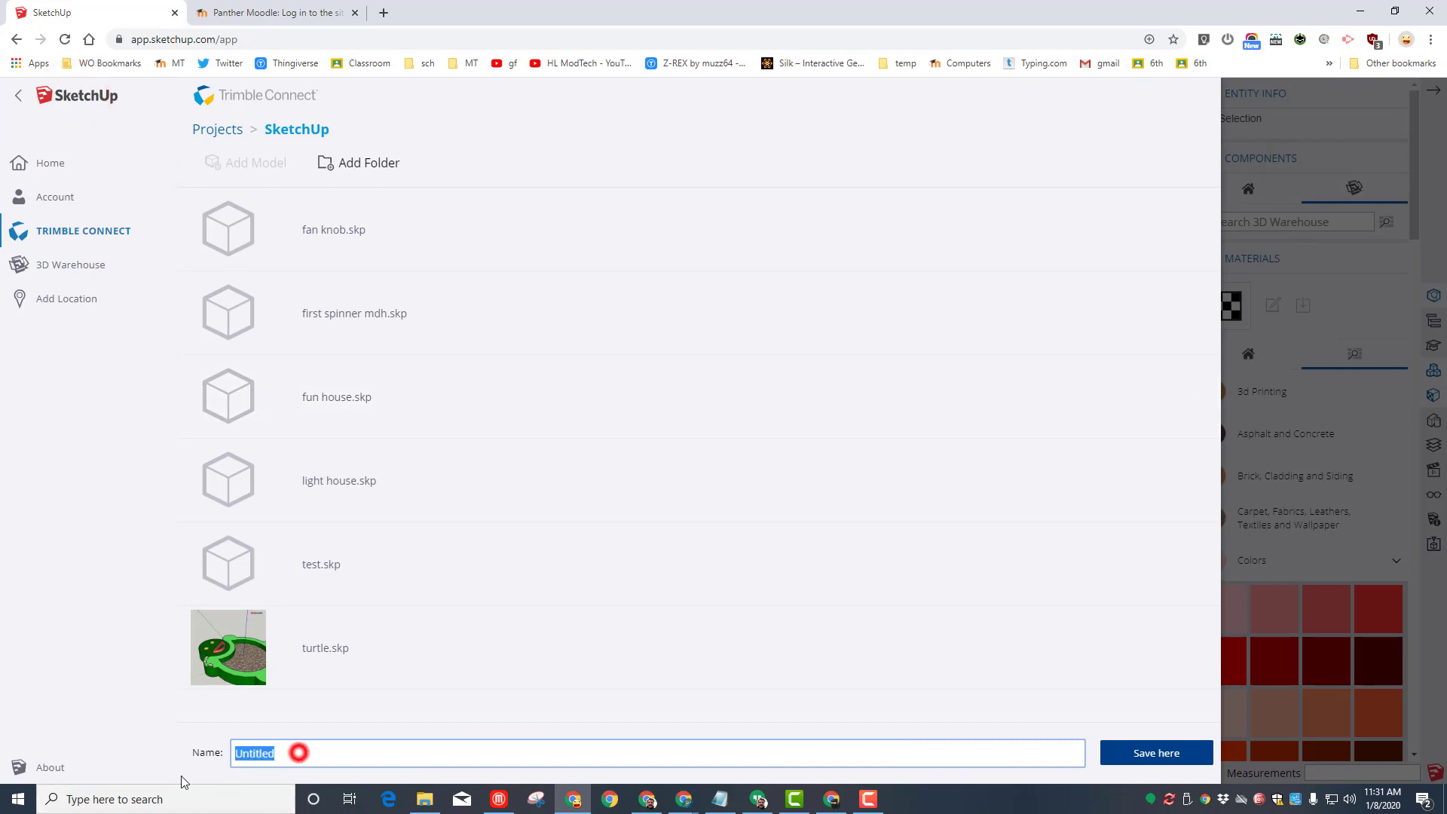
text(tur)
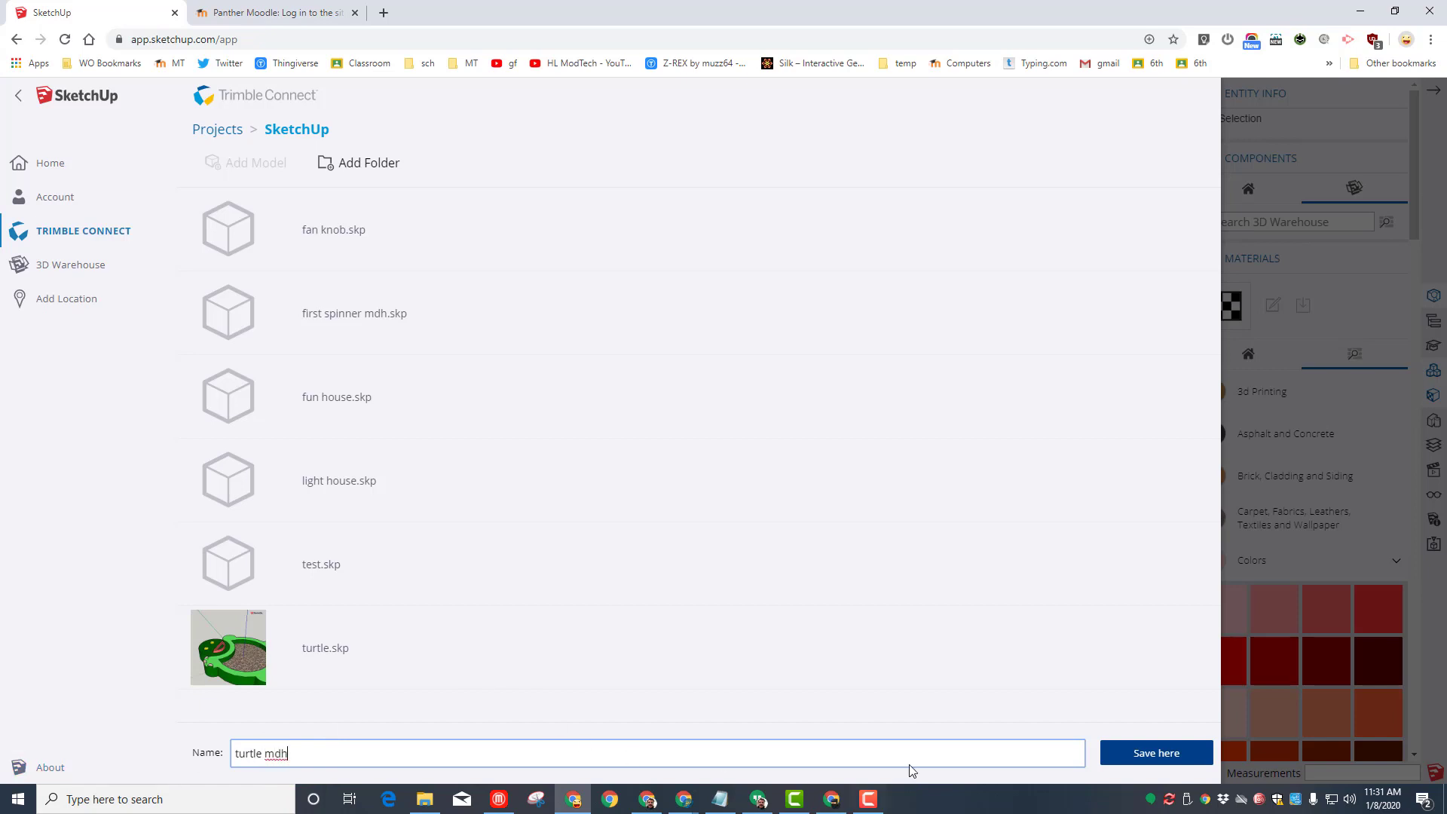
click(1129, 757)
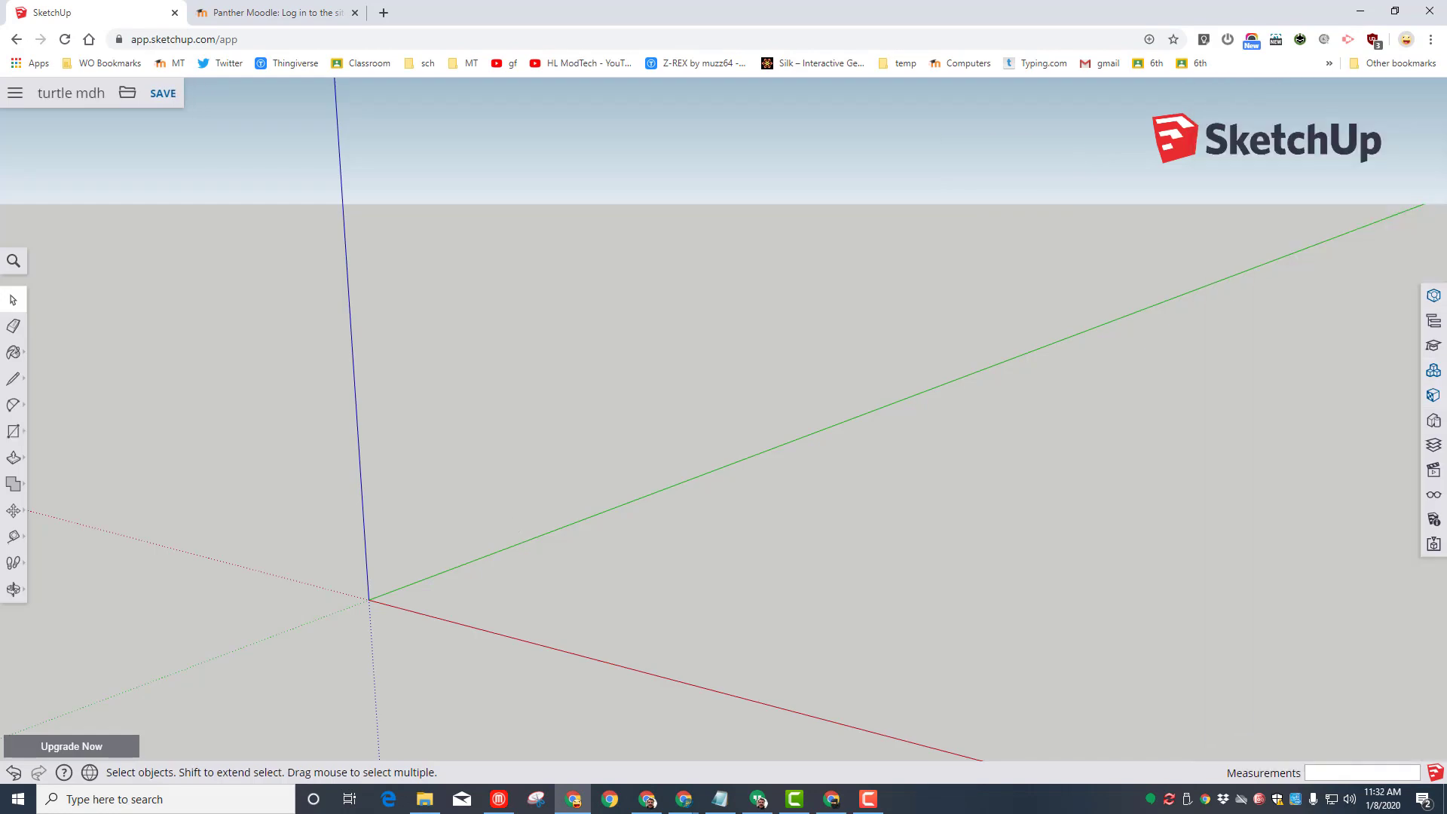
Step: Draw a circle with a 40 mm radius centred on the origin as the turtle's body
click(14, 431)
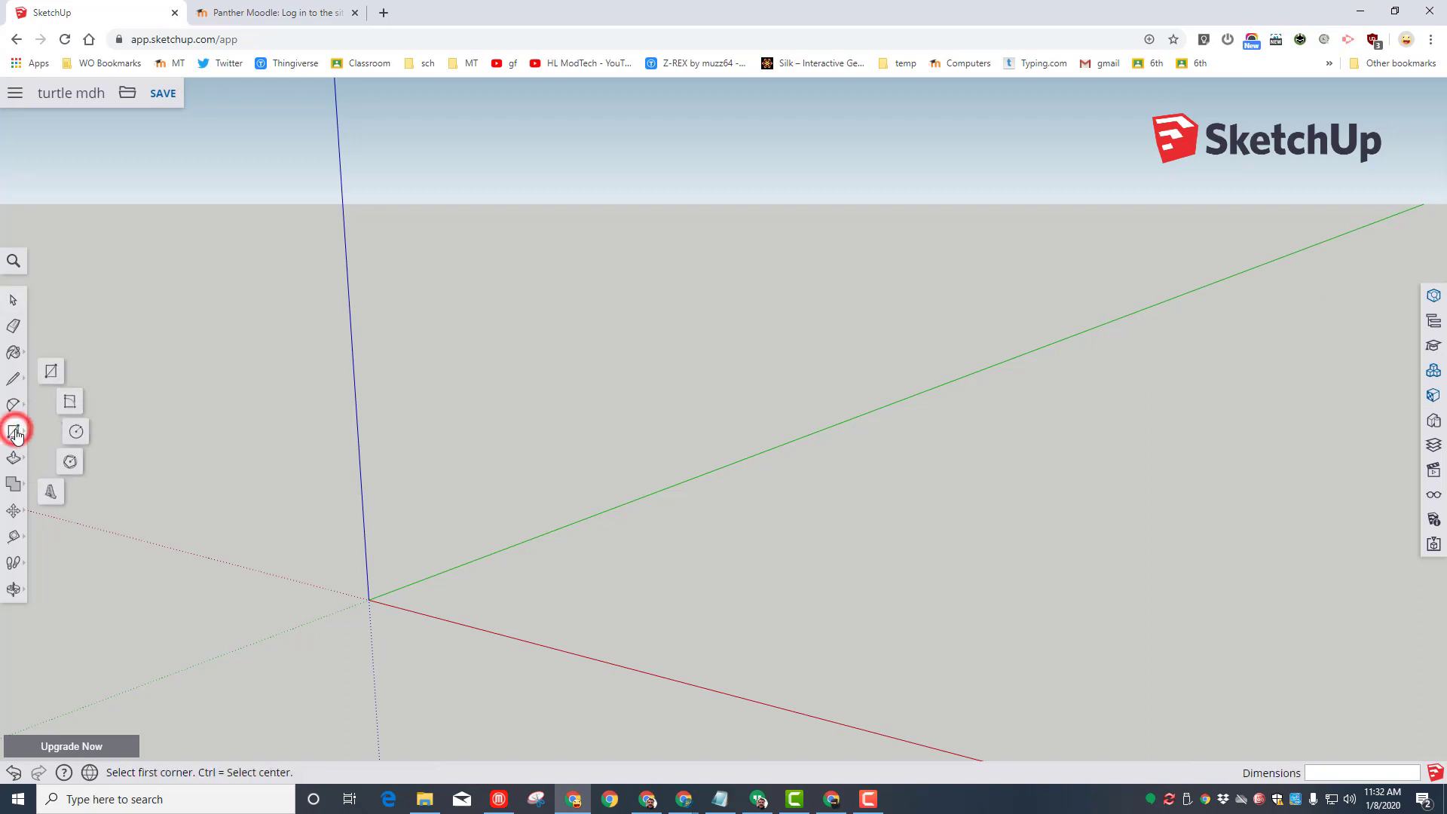
click(77, 433)
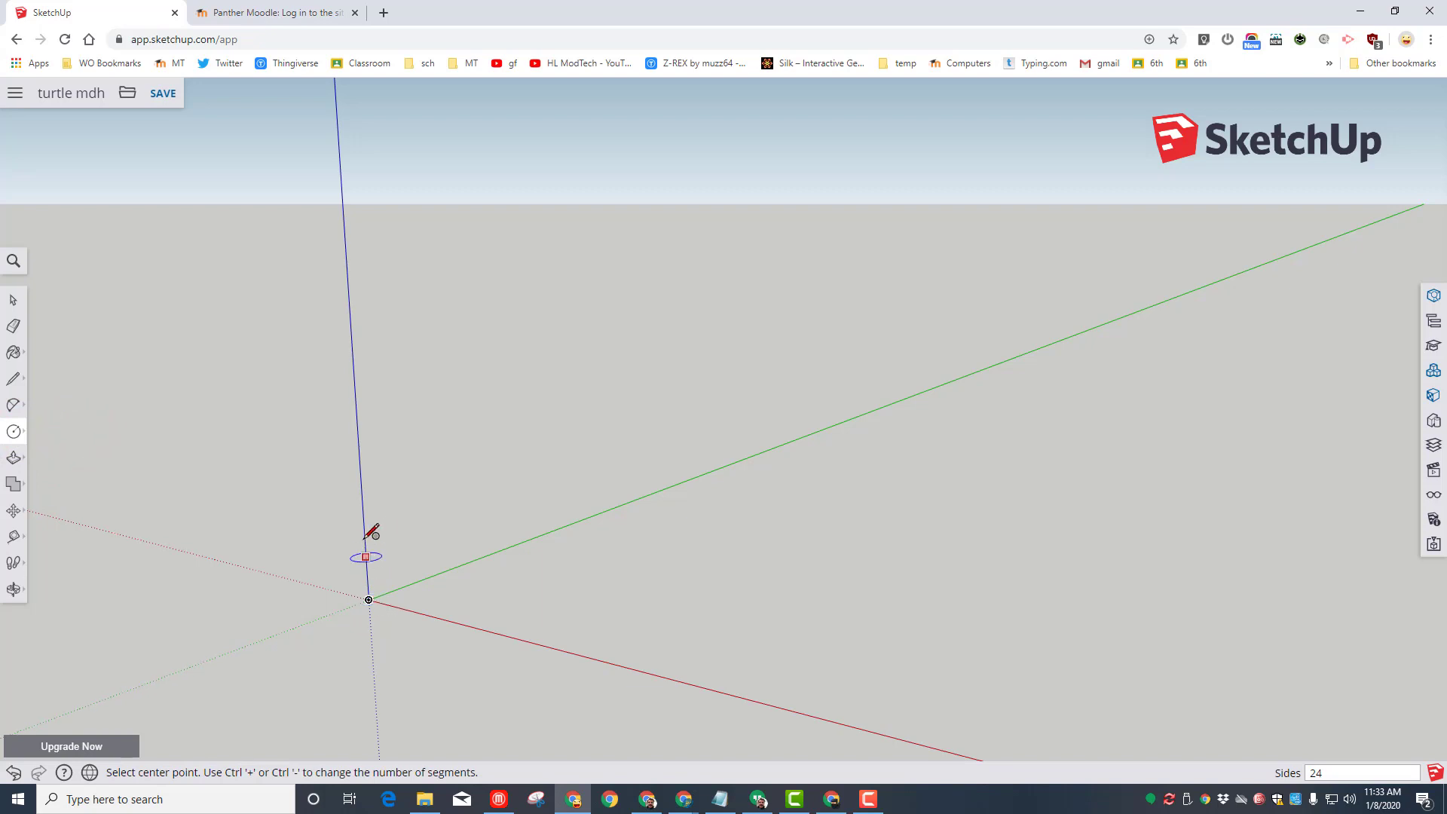
click(370, 599)
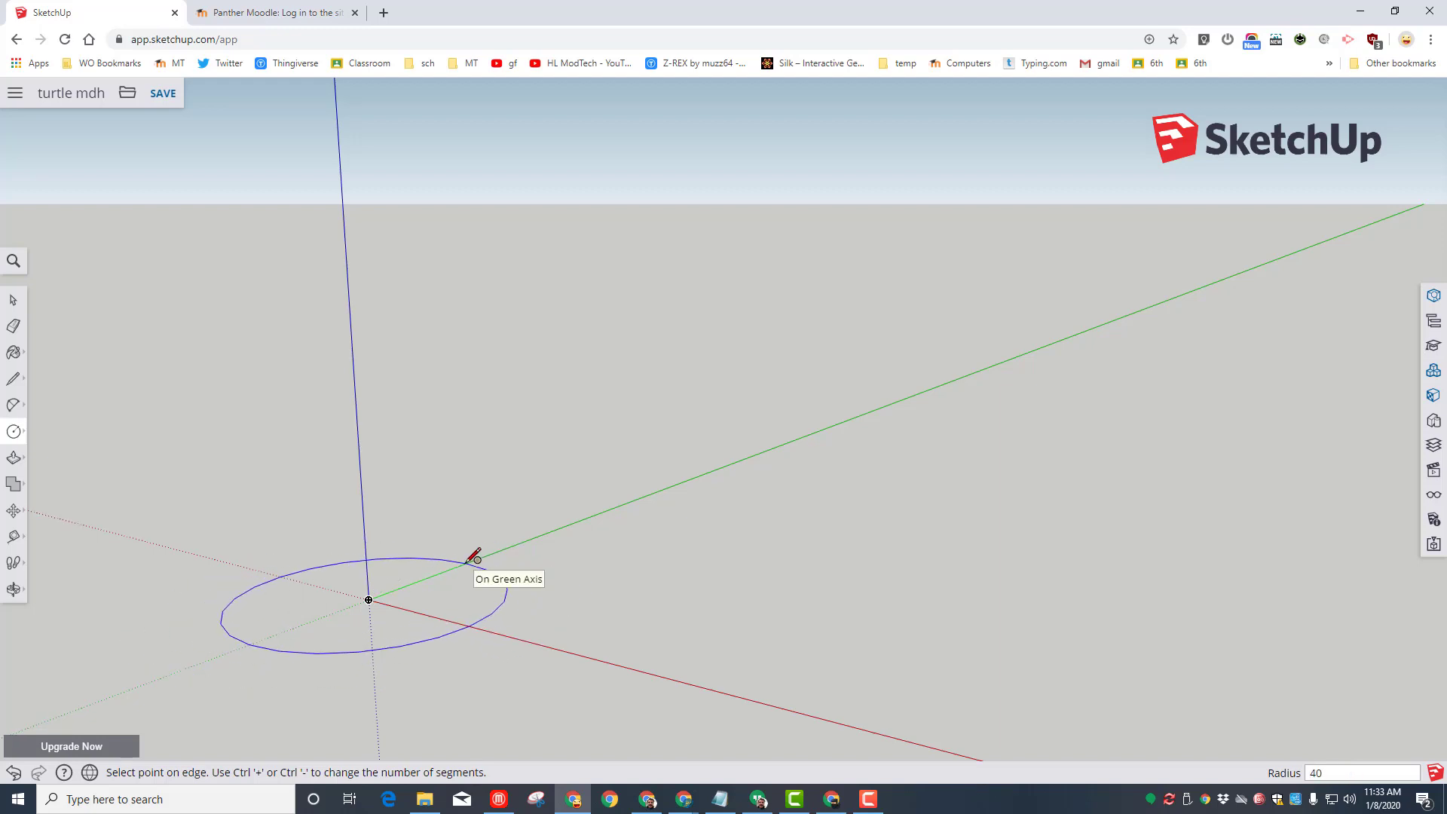
text(40)
key(Return)
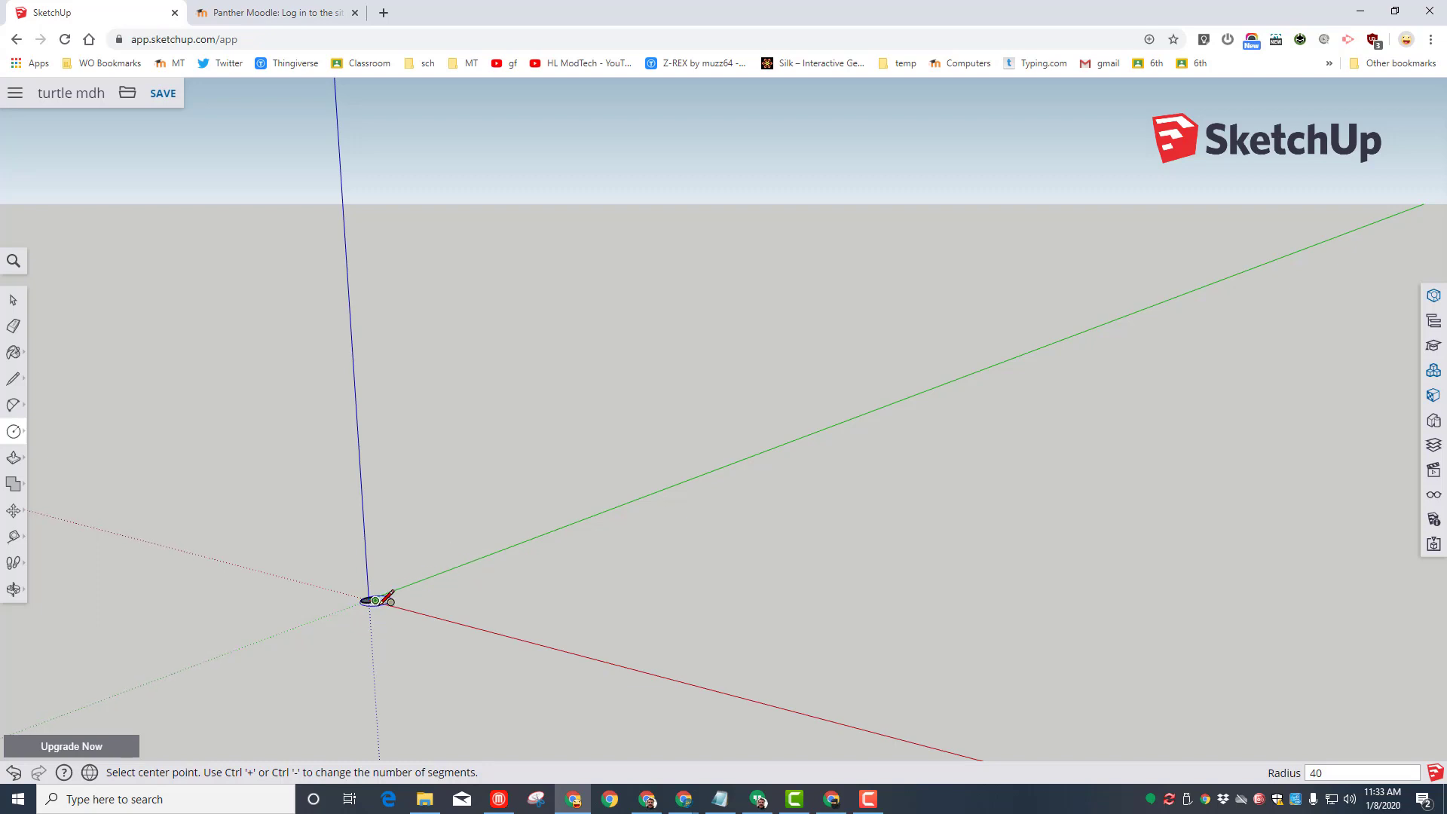
Step: Draw two foot circles of about 10 mm radius, centred where the body's edge meets the solid green and solid red axes
click(14, 588)
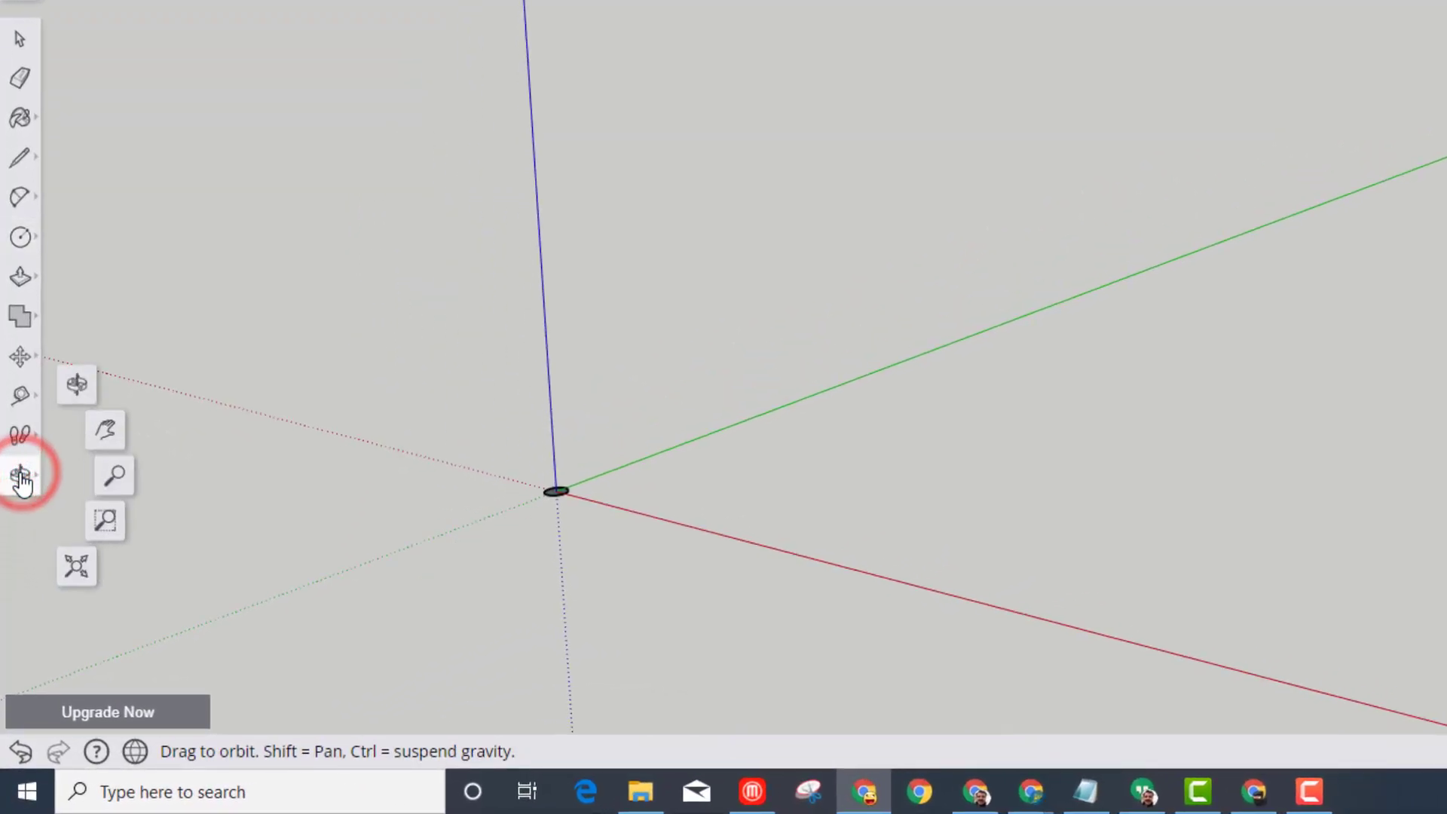
click(75, 566)
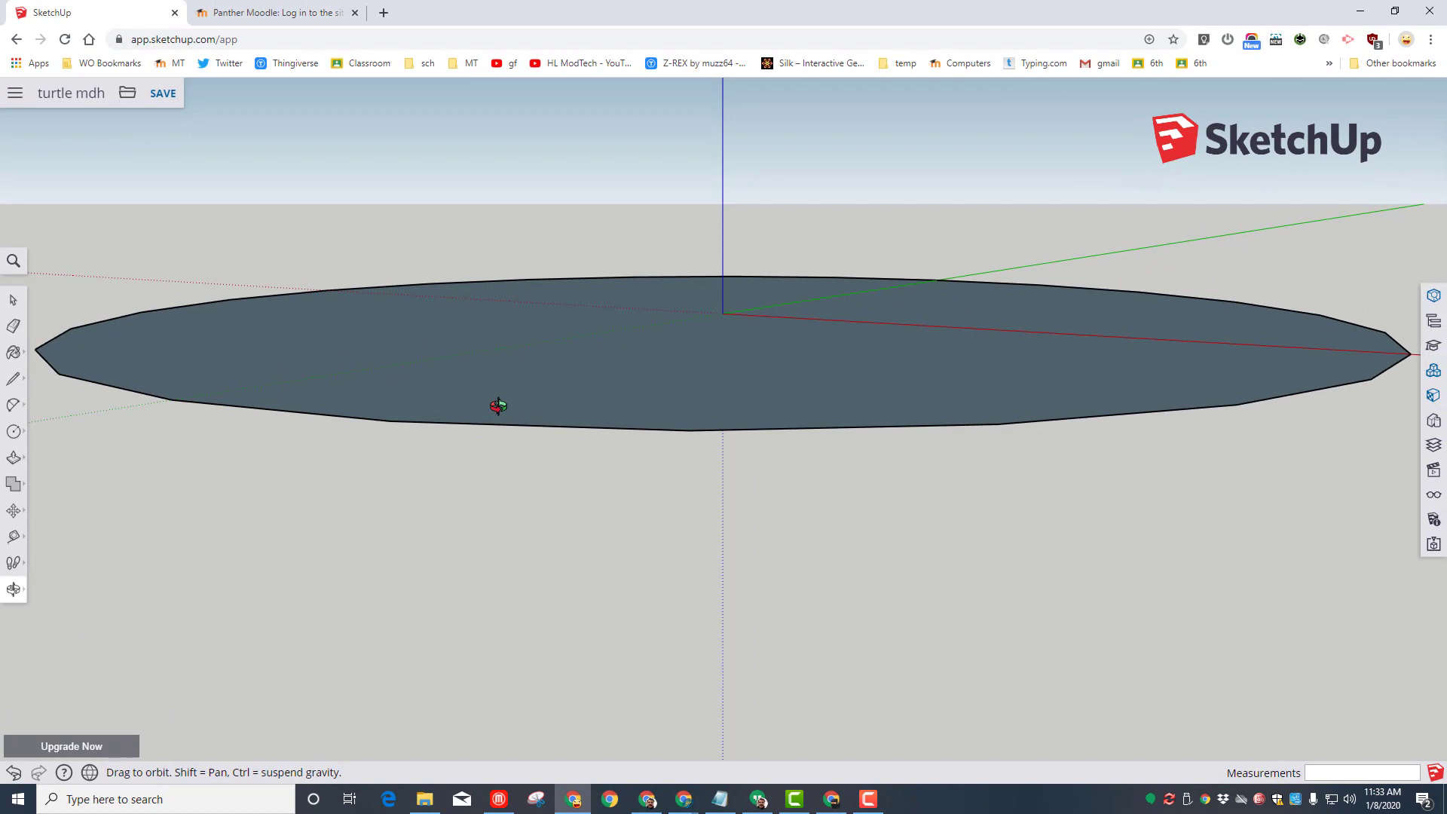
drag(670, 214, 674, 216)
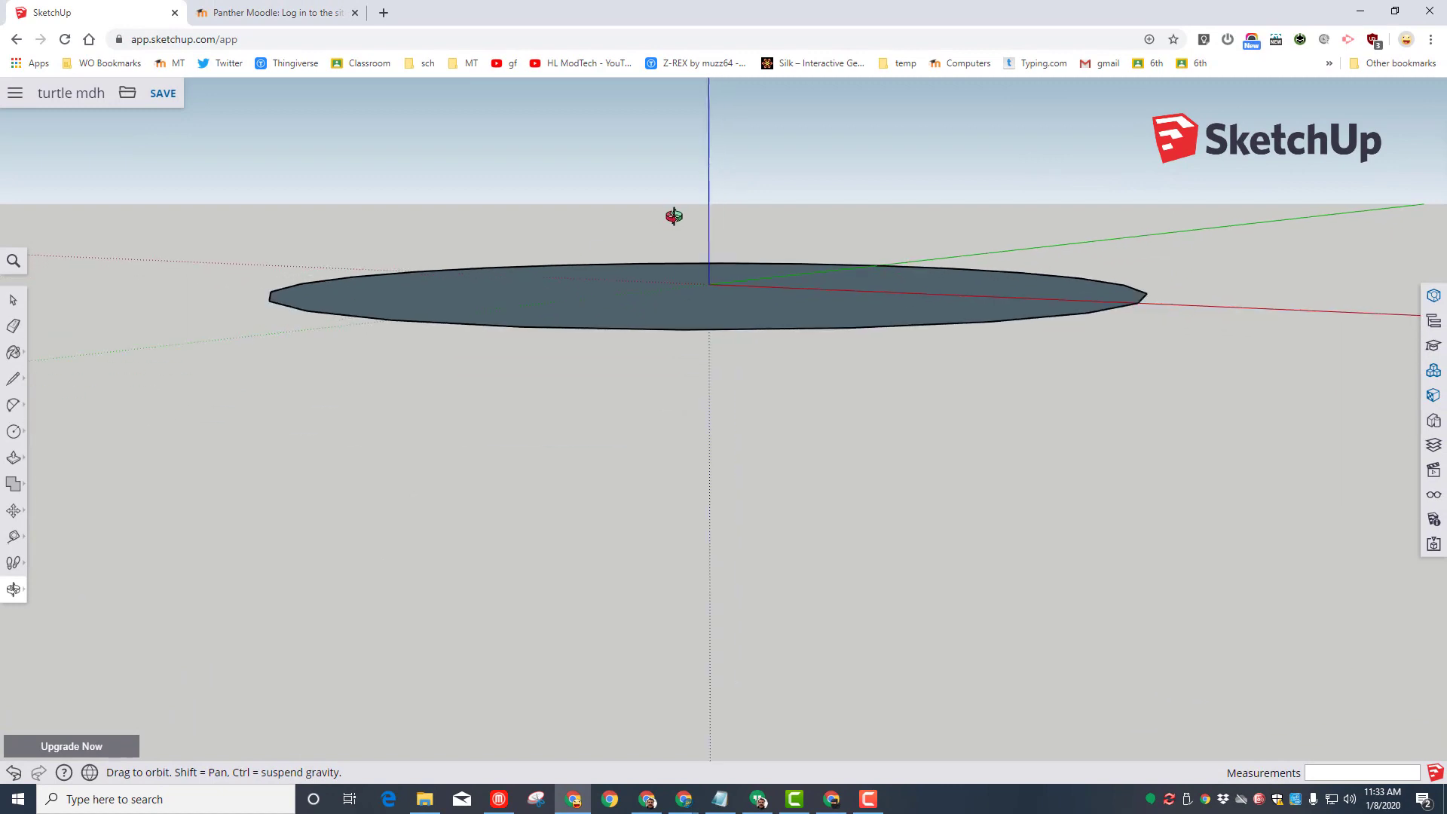
click(22, 592)
click(49, 532)
drag(410, 428, 445, 551)
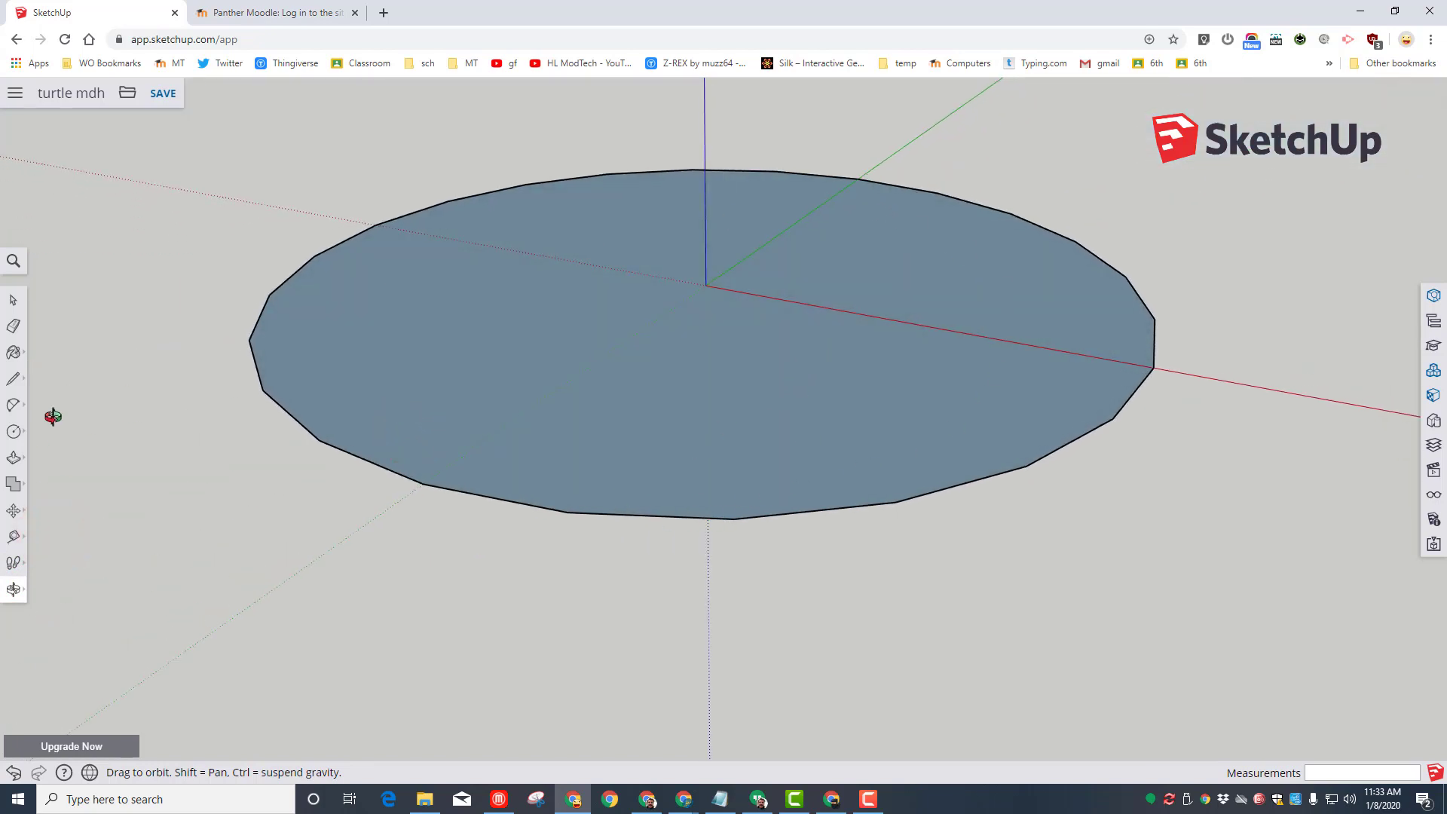
click(15, 442)
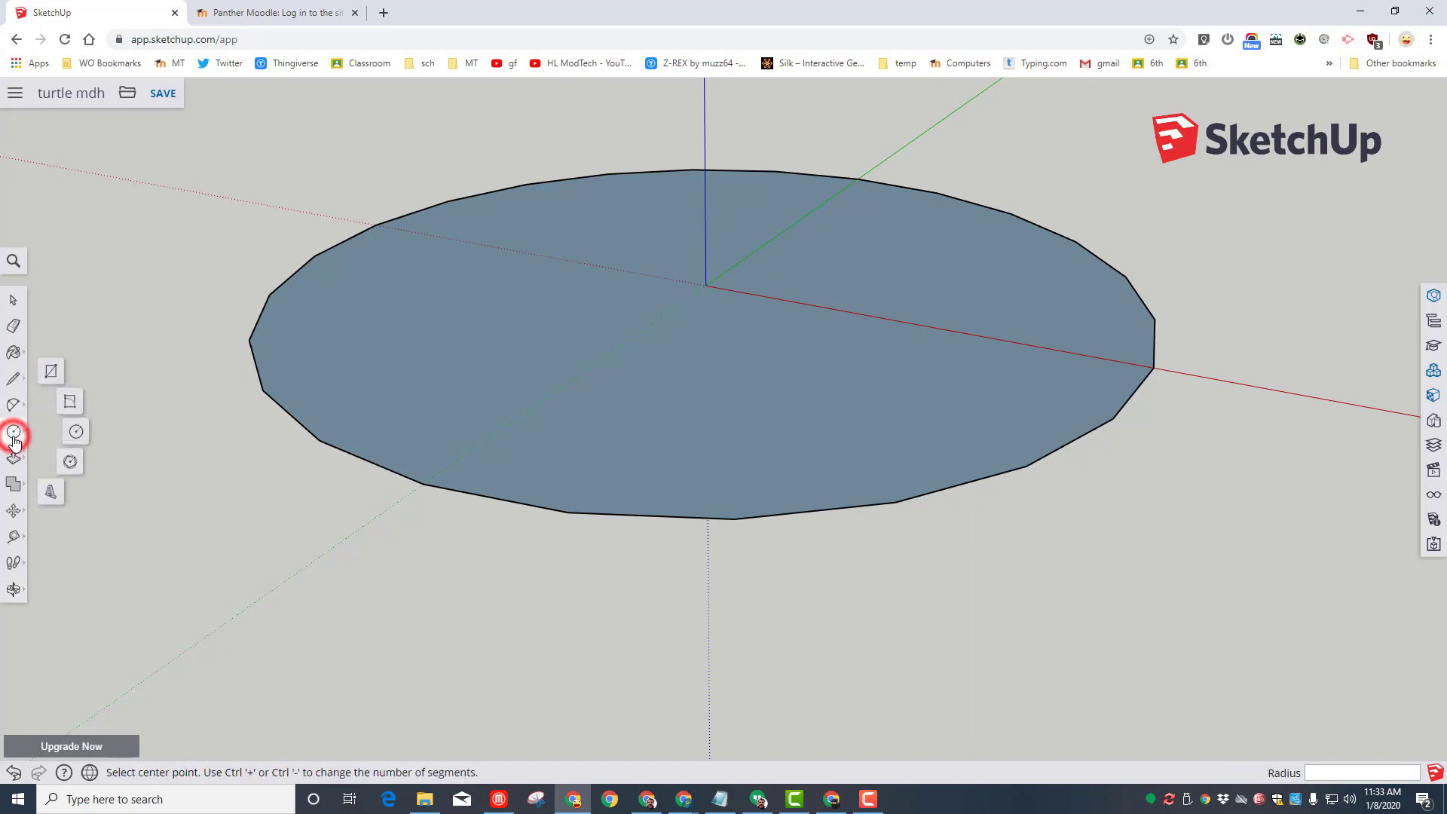
click(74, 431)
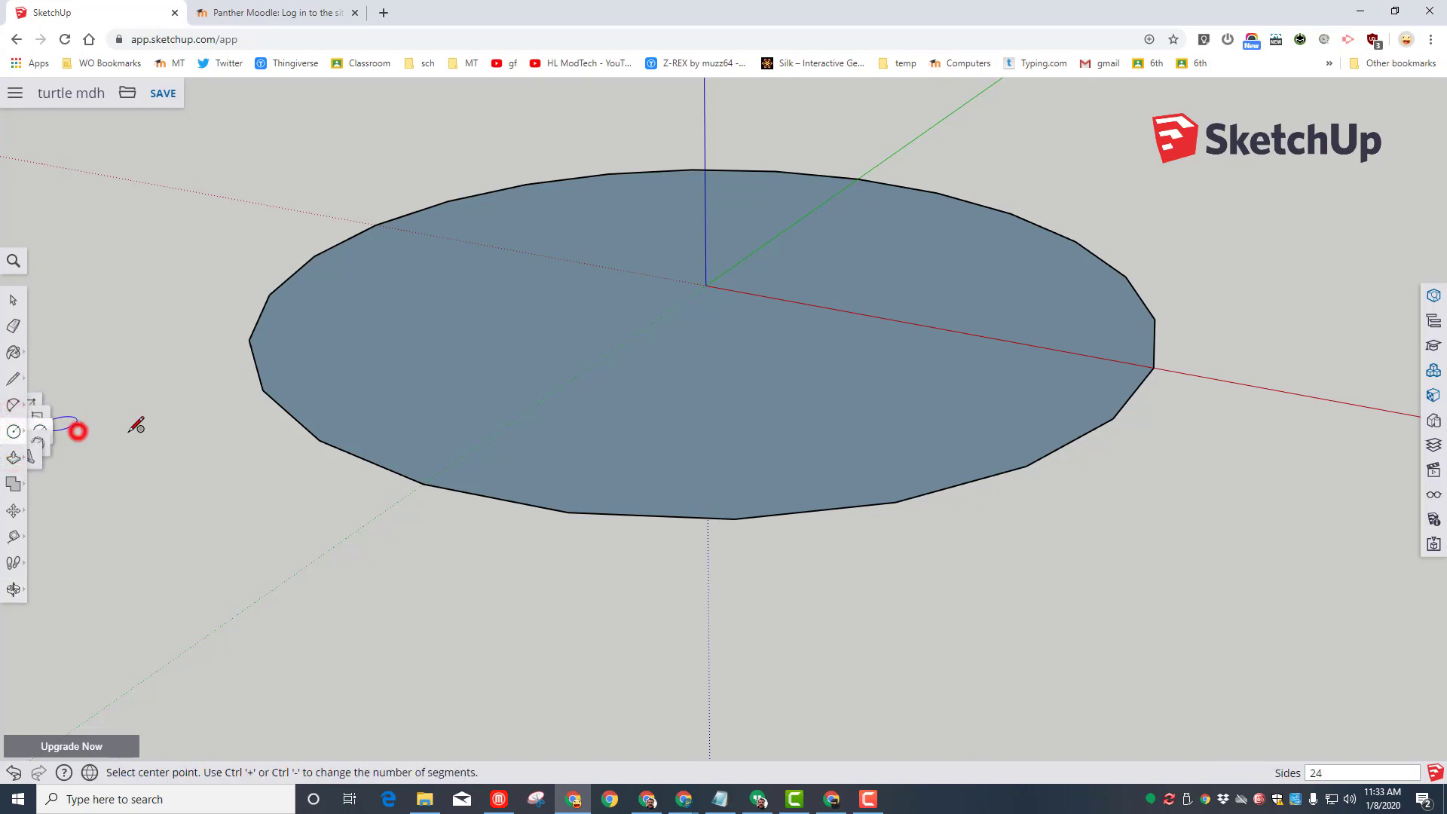
click(862, 179)
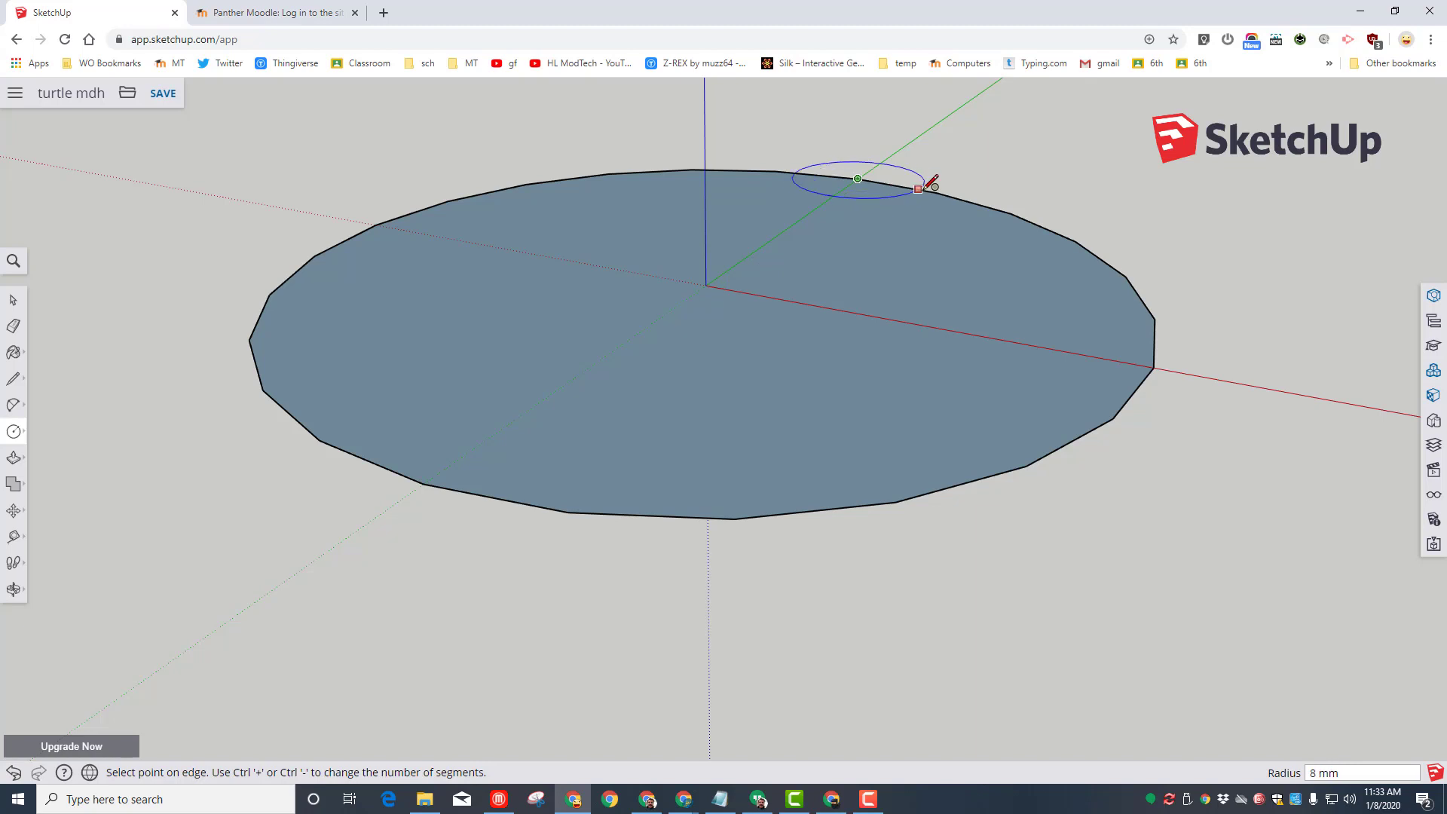
click(938, 193)
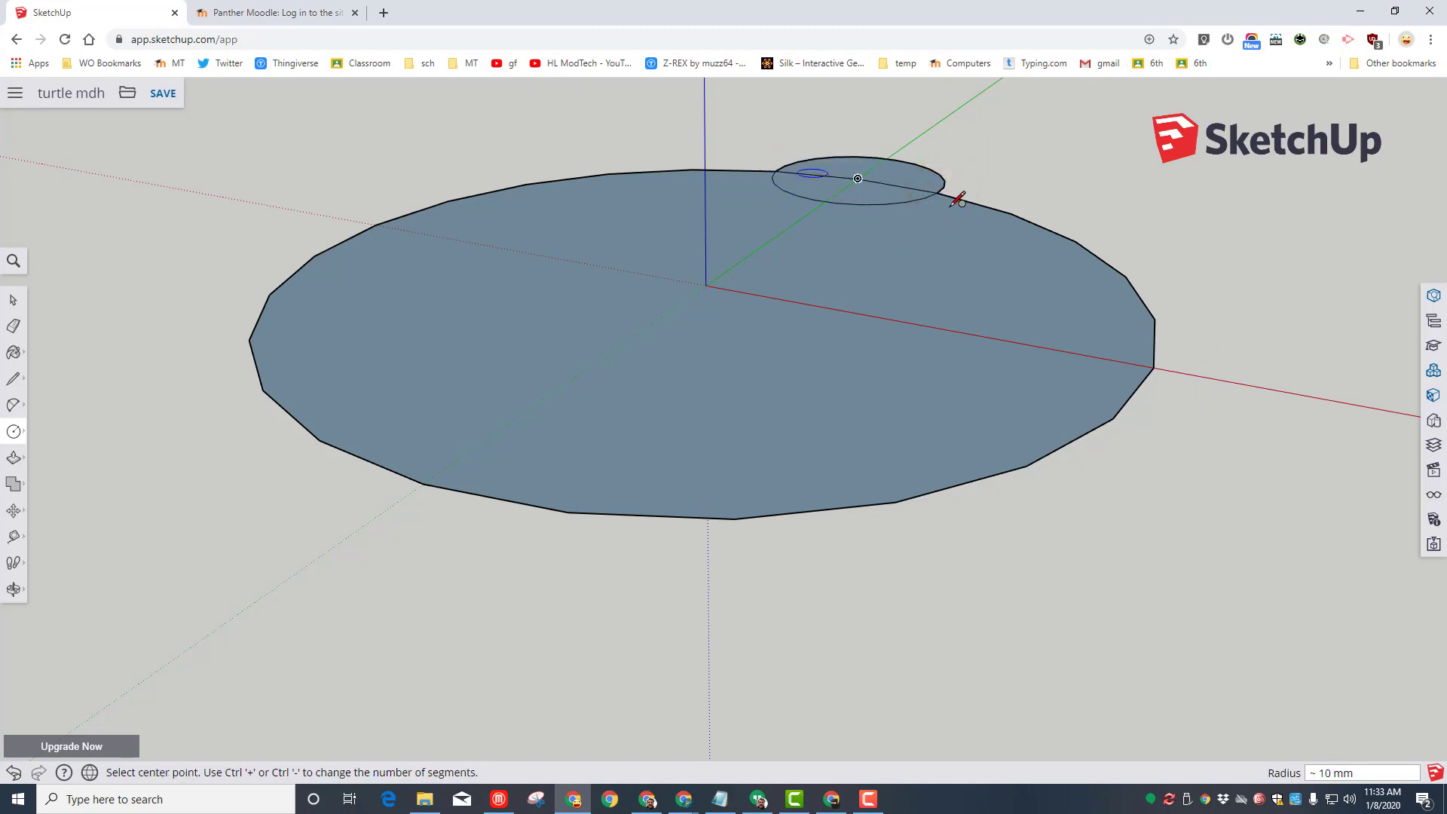
click(1153, 367)
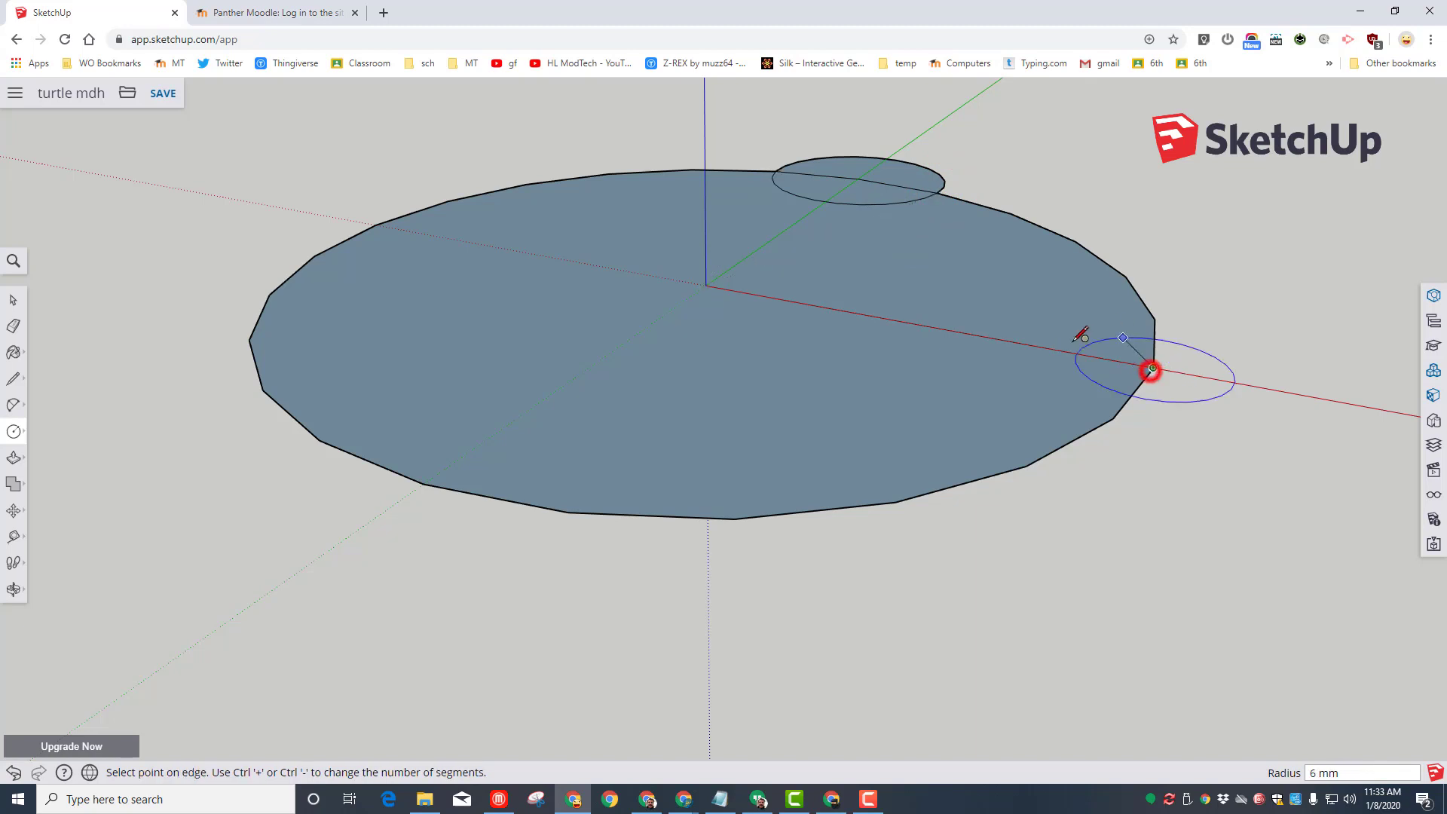
click(1155, 319)
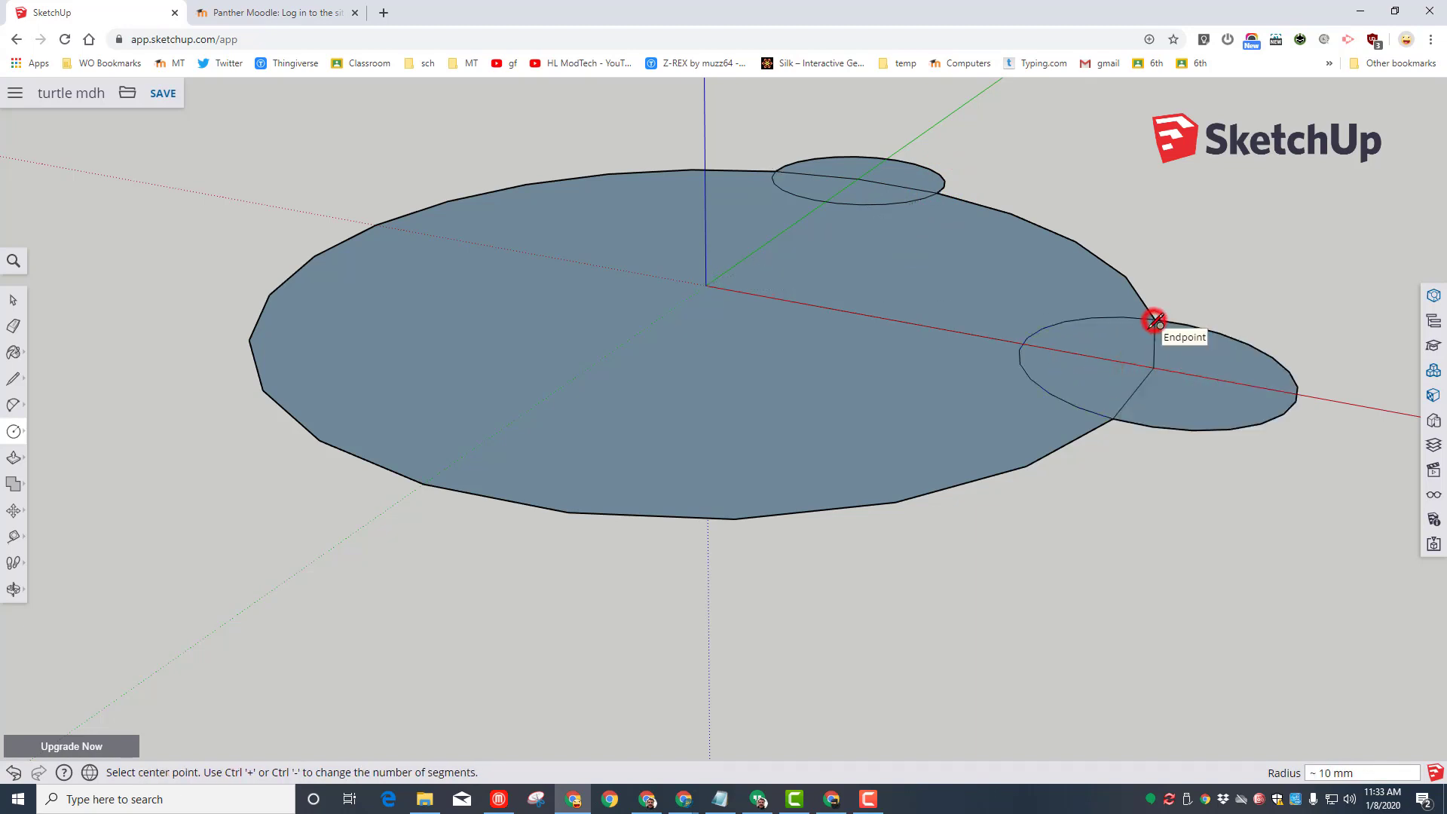
Step: Draw two more foot circles of about 10 mm radius, centred where the body's edge meets the dotted green and dotted red axes
click(422, 483)
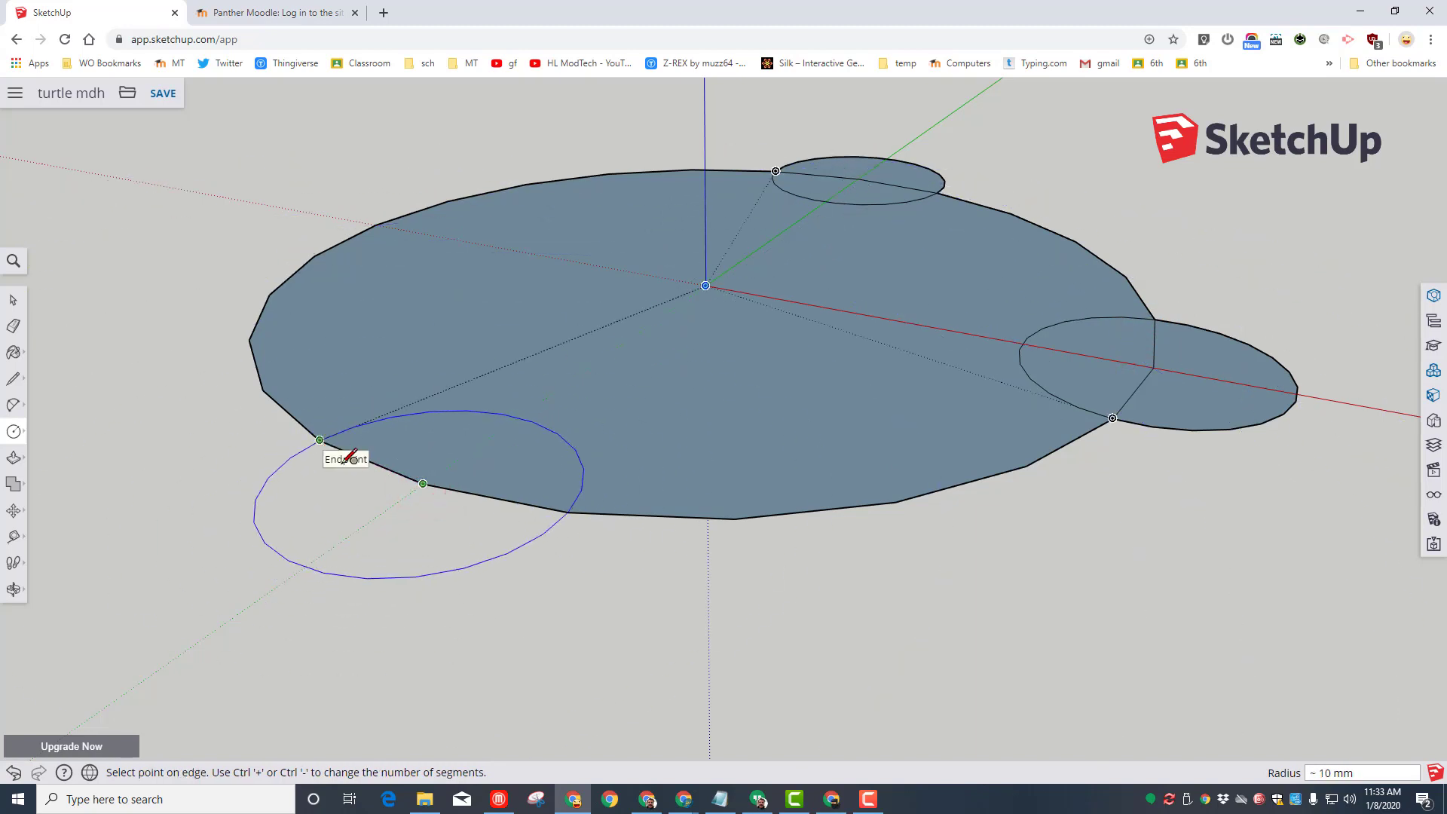
click(321, 440)
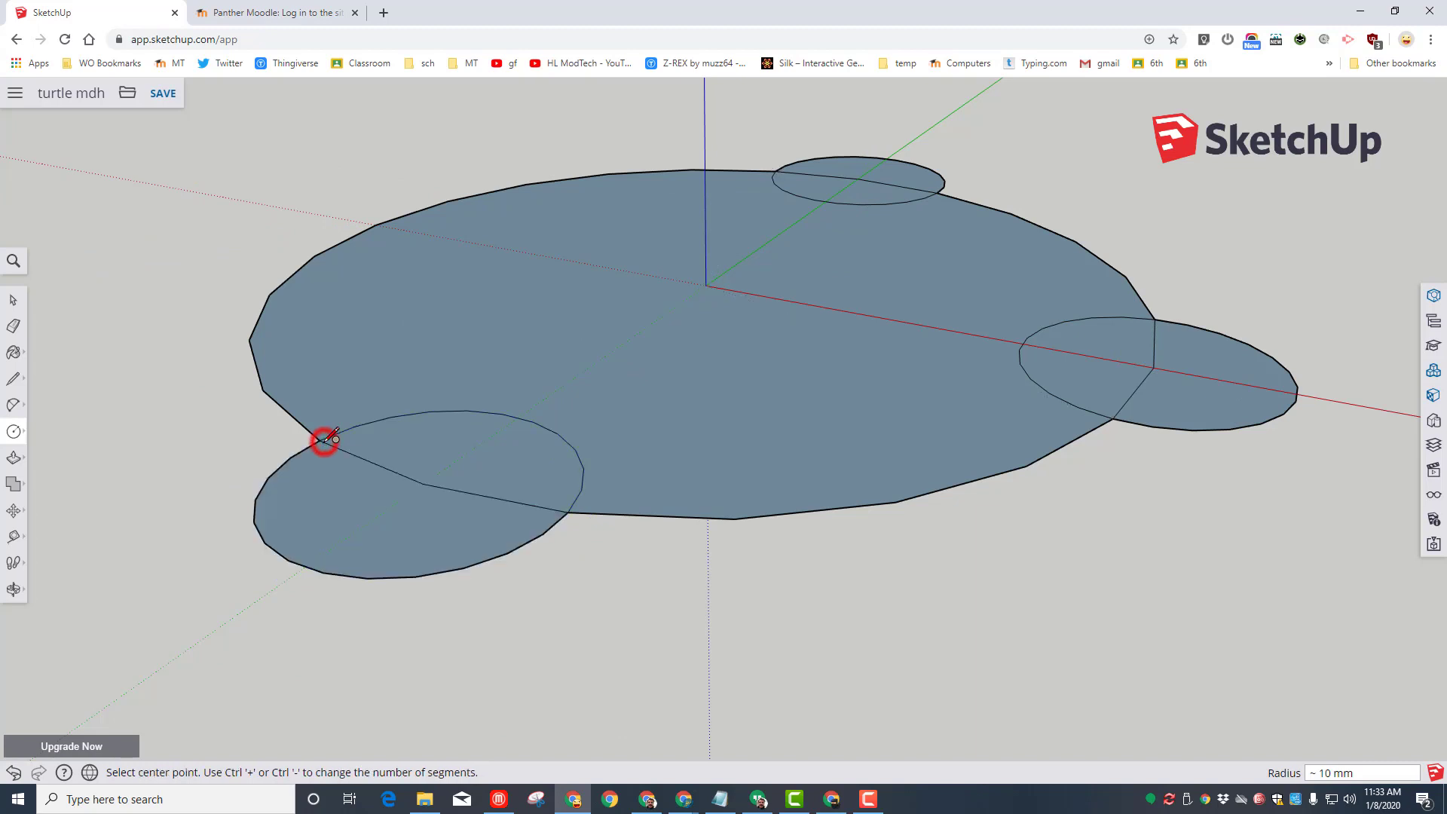
click(375, 224)
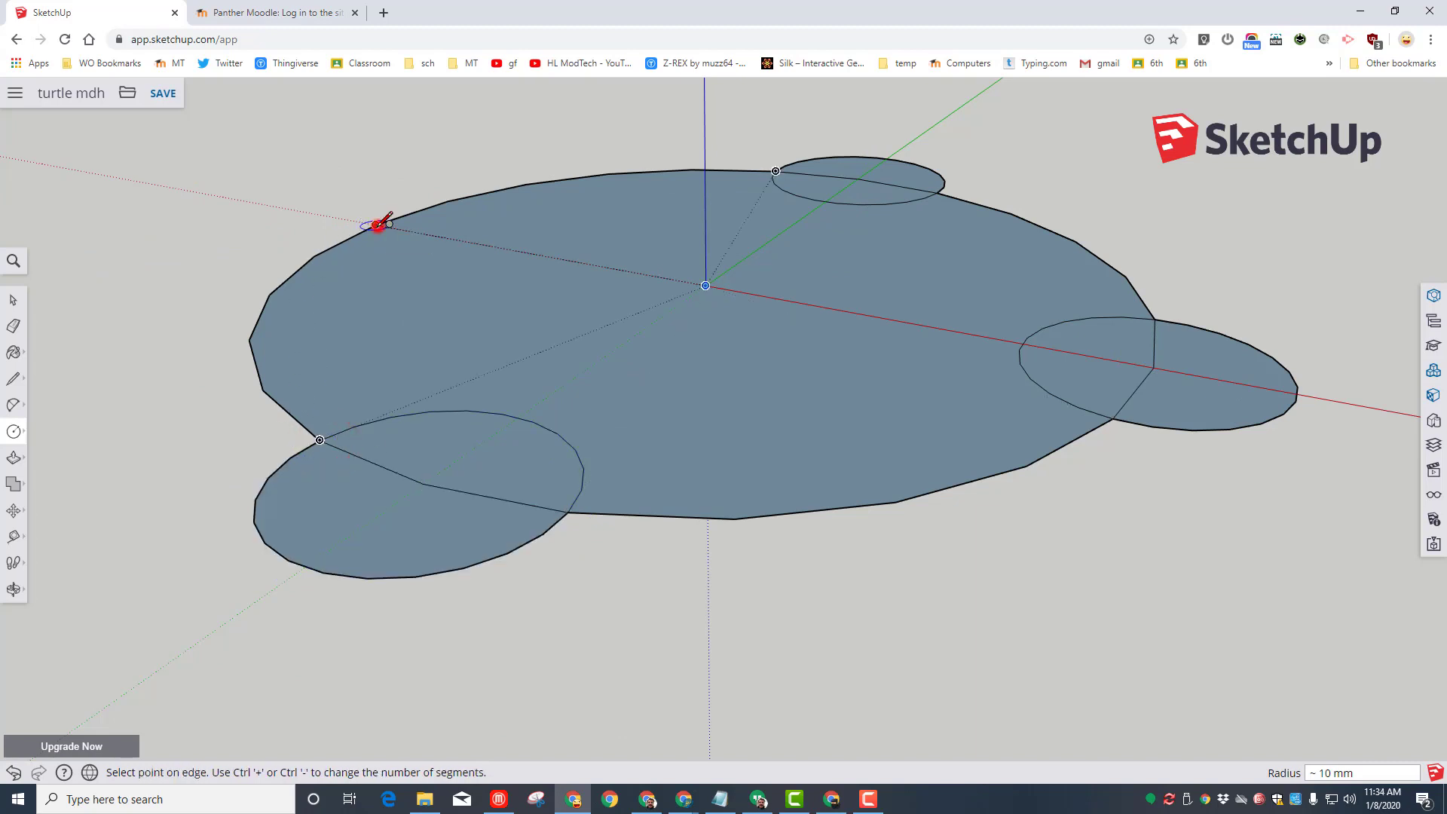
click(317, 253)
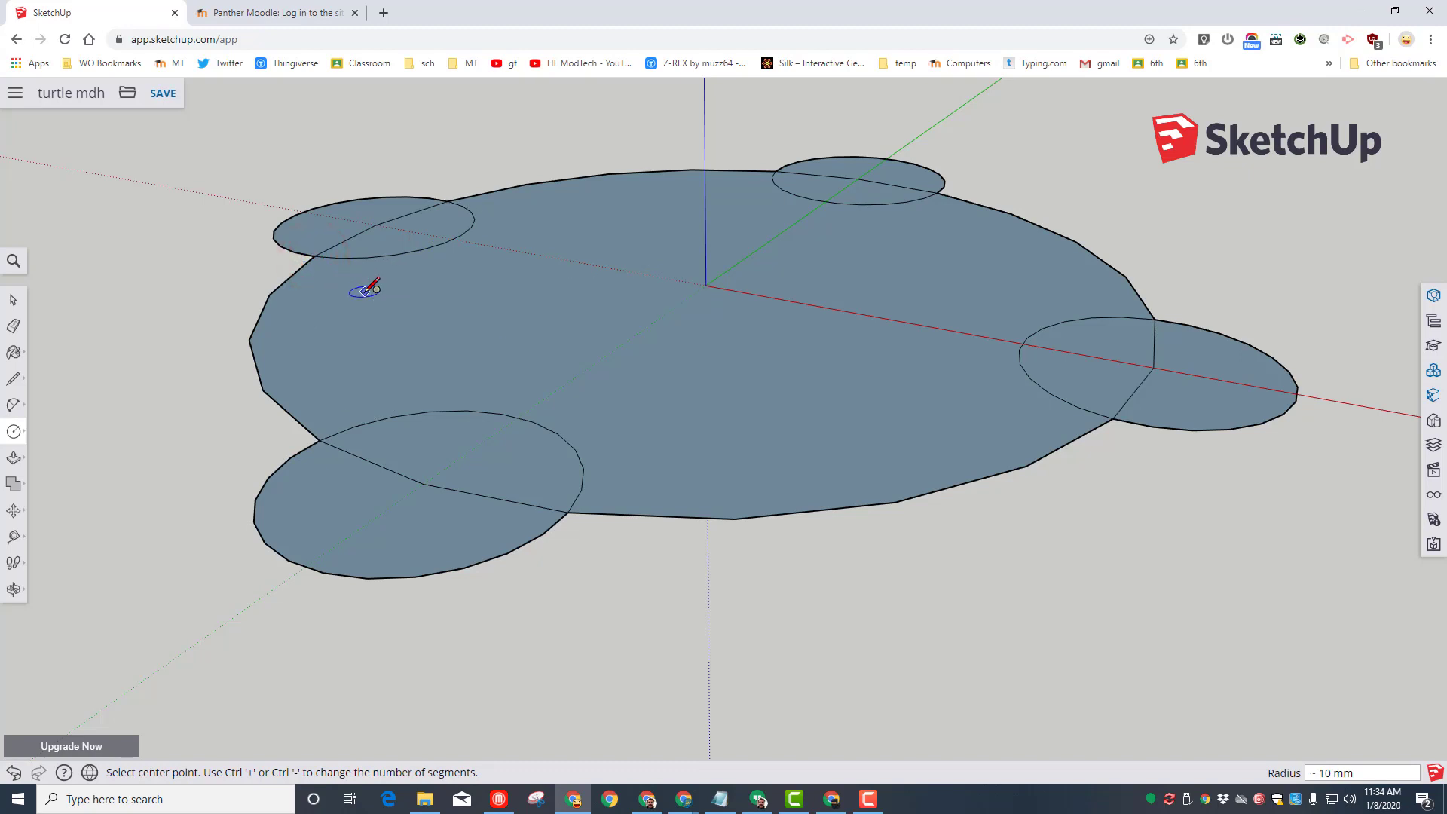
Step: Draw a head circle of about 21 mm radius on the body's edge, midway between the solid-green-axis and dotted-red-axis feet and reaching them
scroll(646, 145, down, 3)
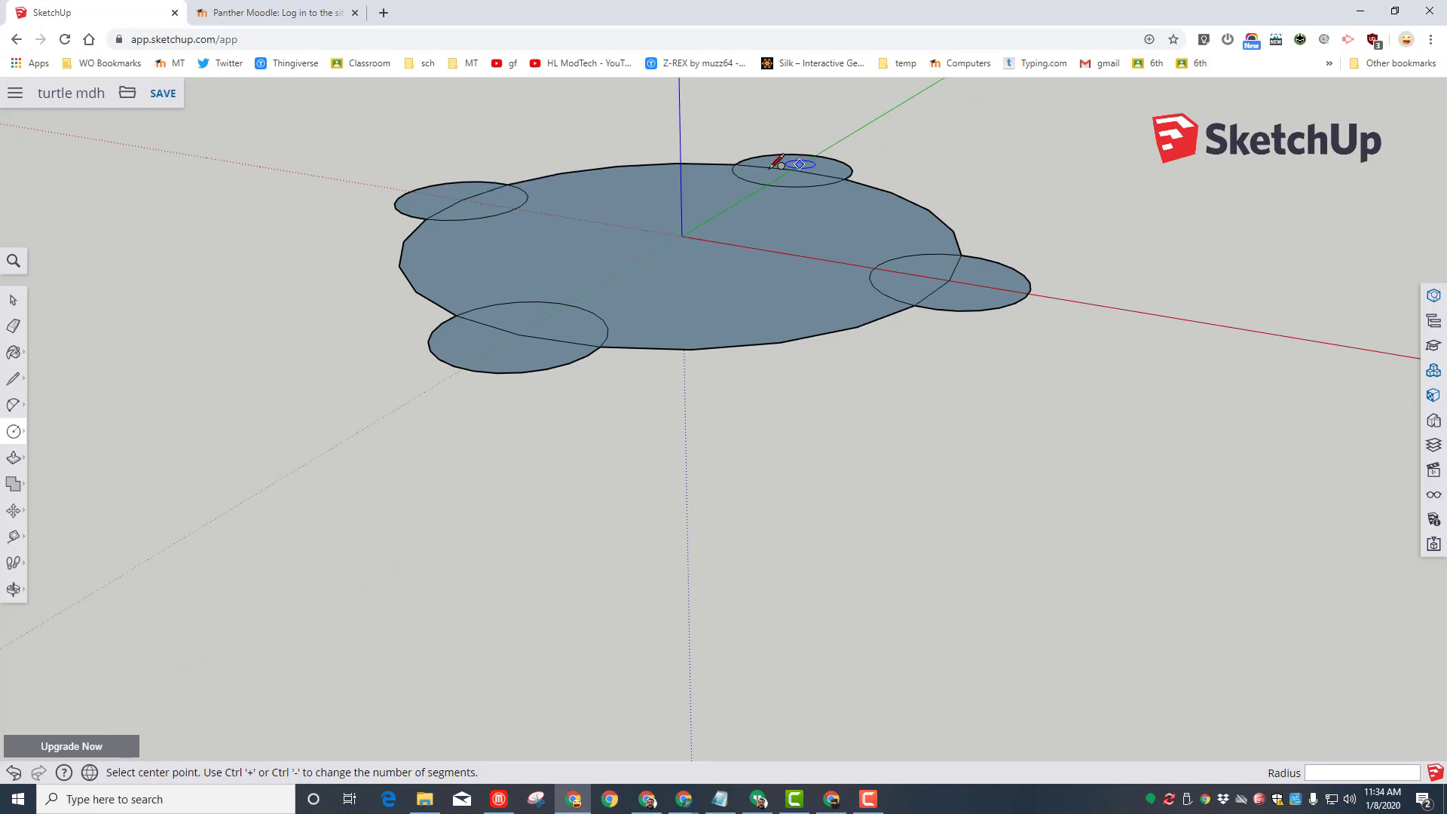
click(618, 164)
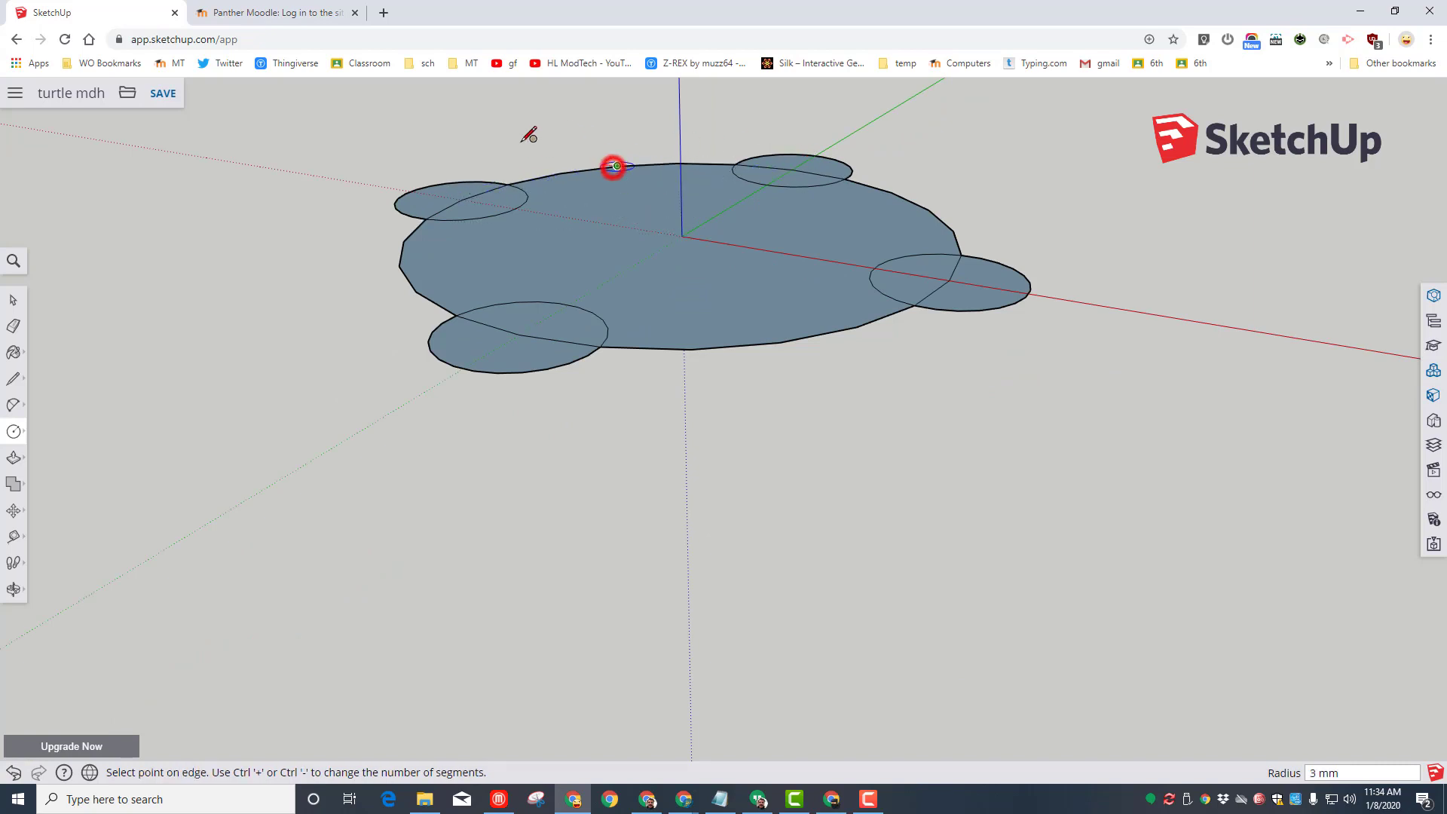
click(507, 184)
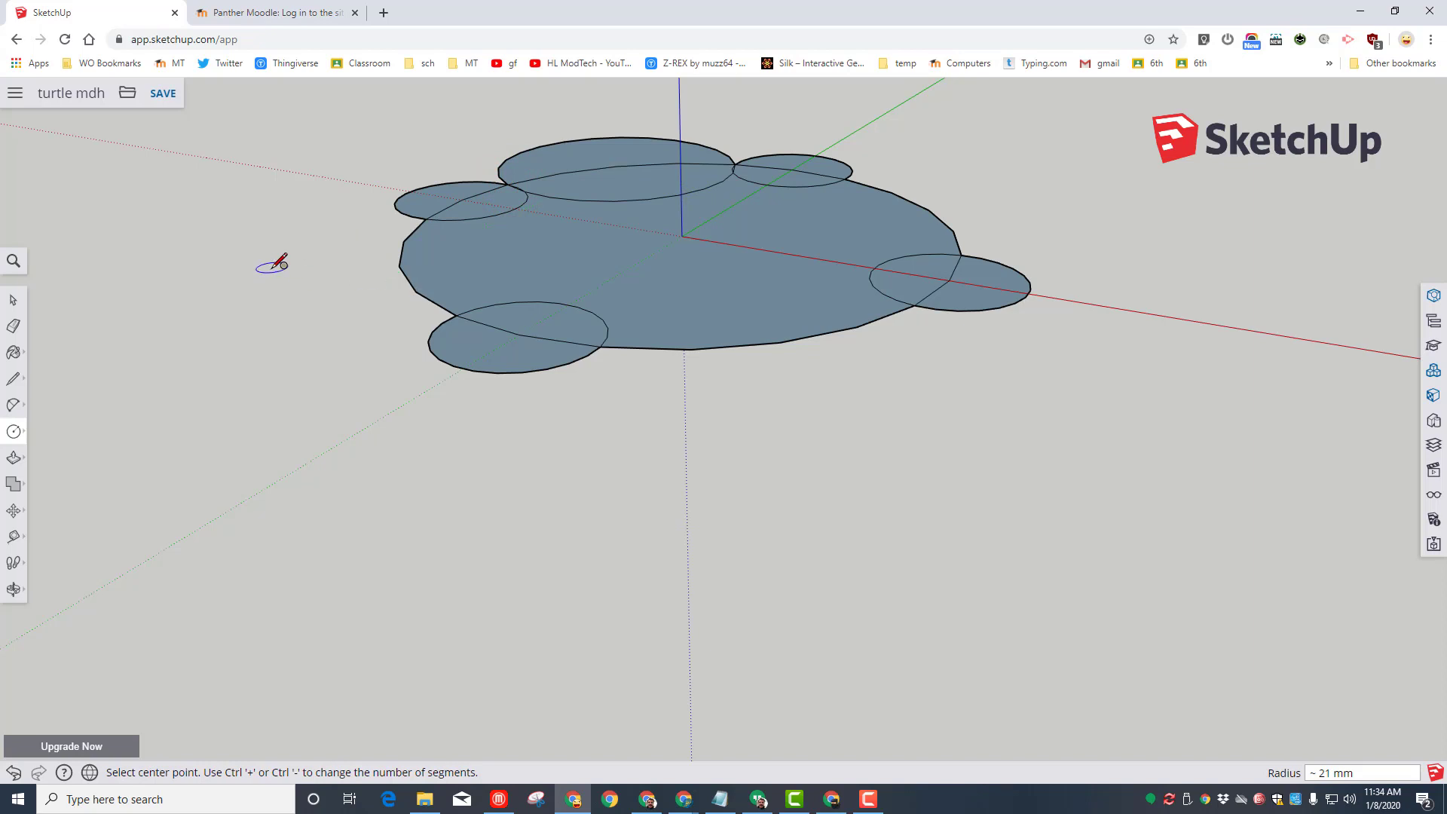
Step: Erase the parts of the four foot circles that lie inside the turtle's body
scroll(268, 270, down, 4)
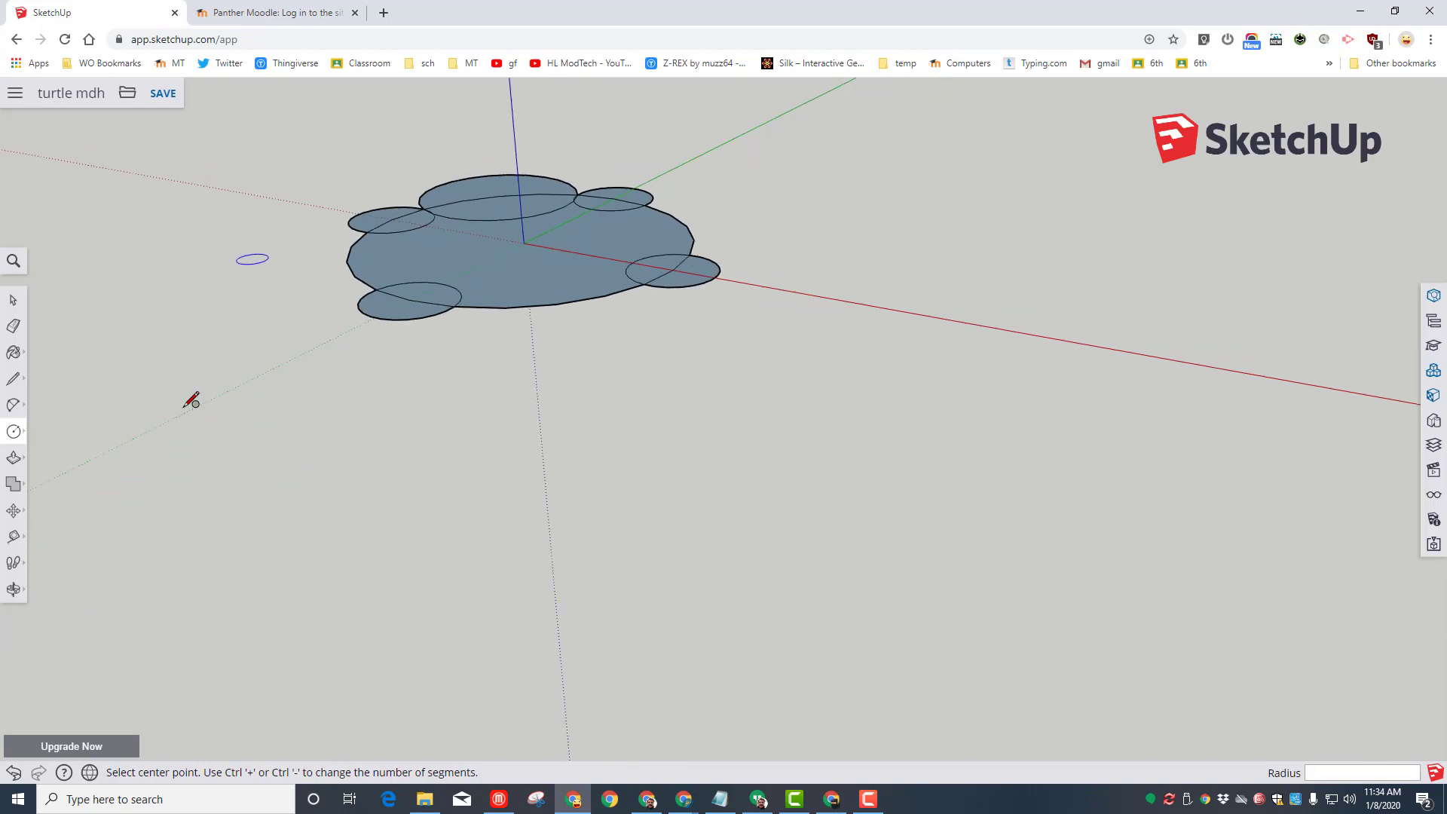
click(13, 590)
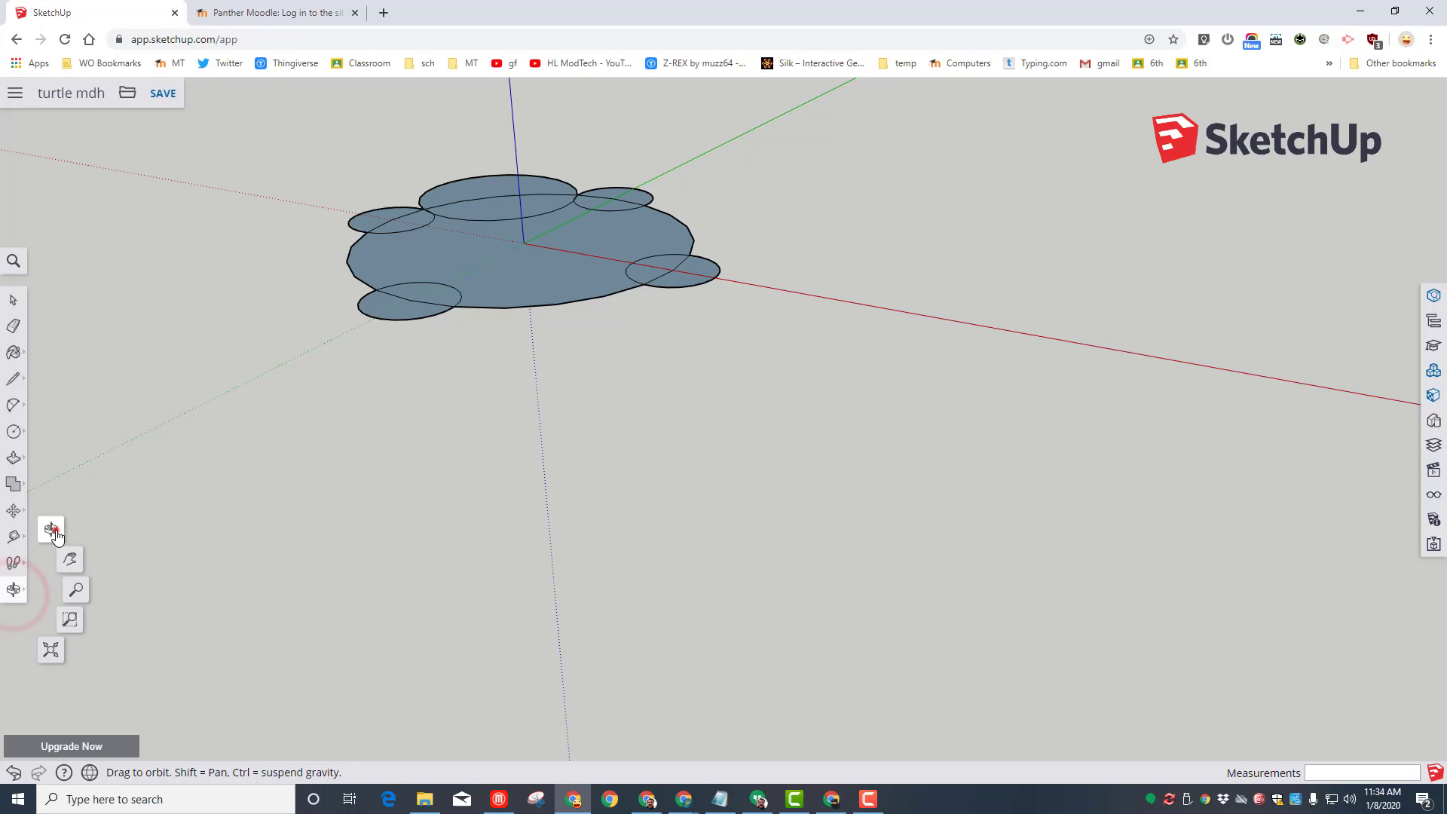
click(56, 530)
drag(142, 373, 327, 517)
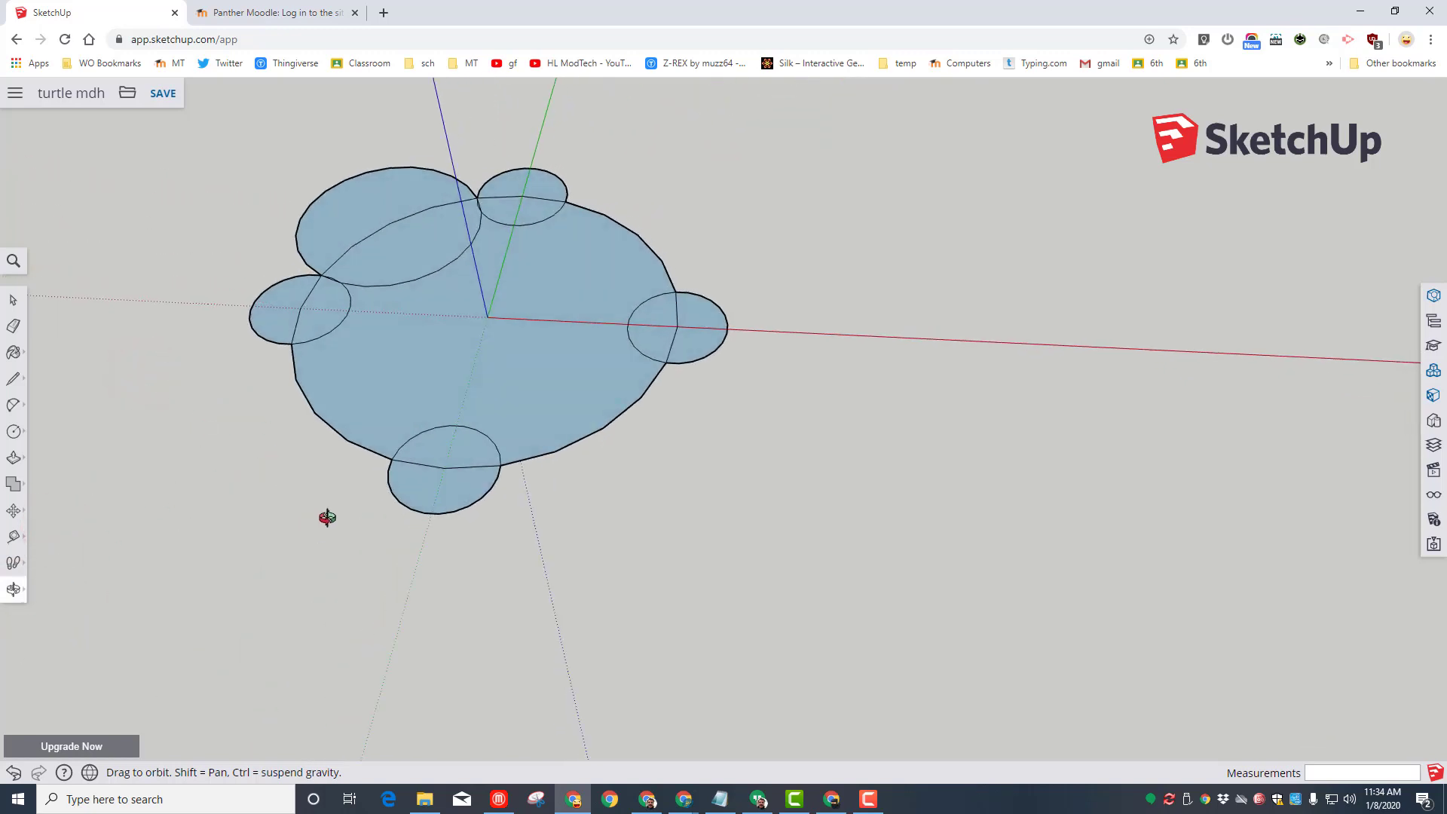
click(13, 328)
drag(339, 325, 369, 311)
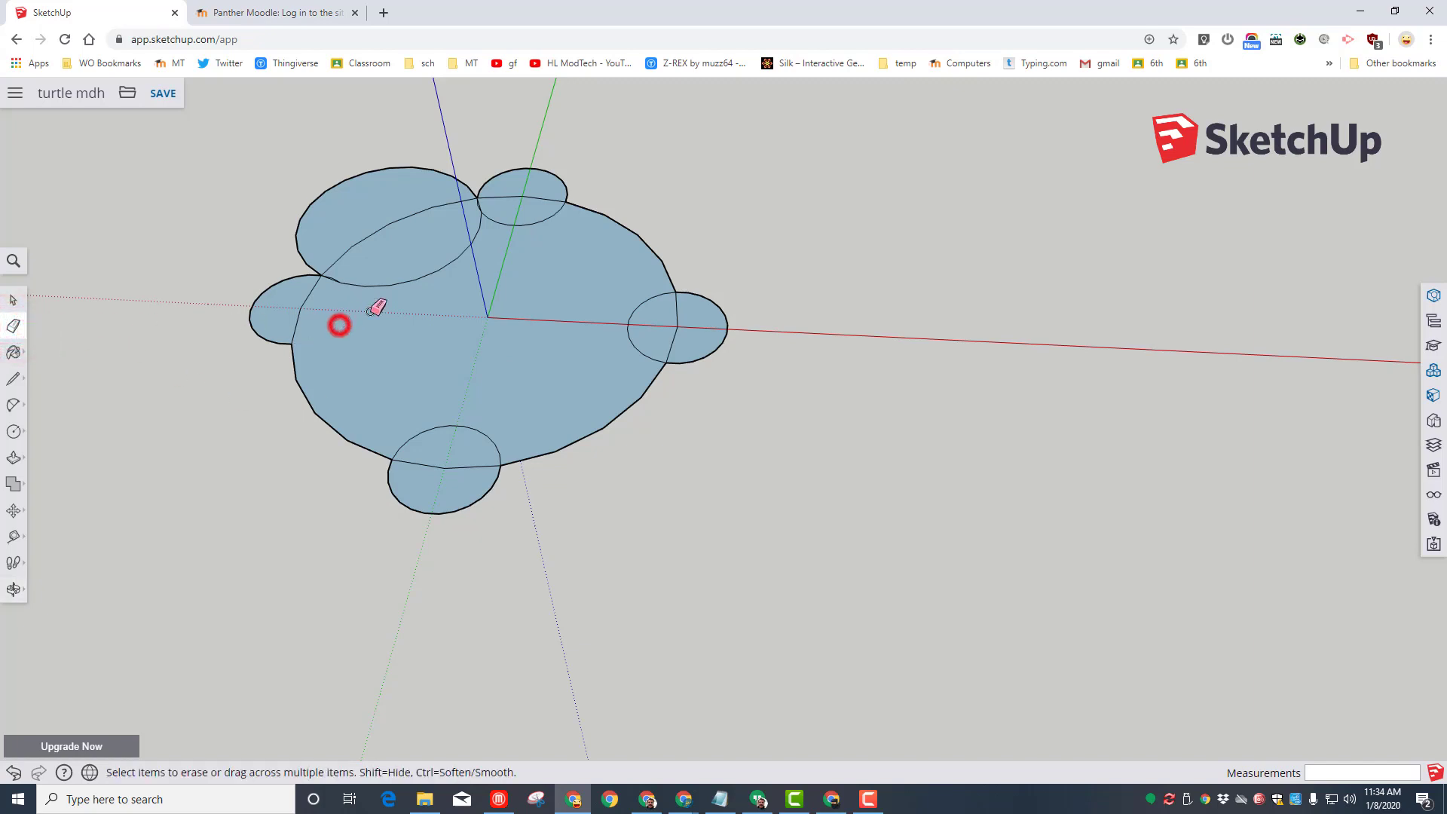
click(630, 314)
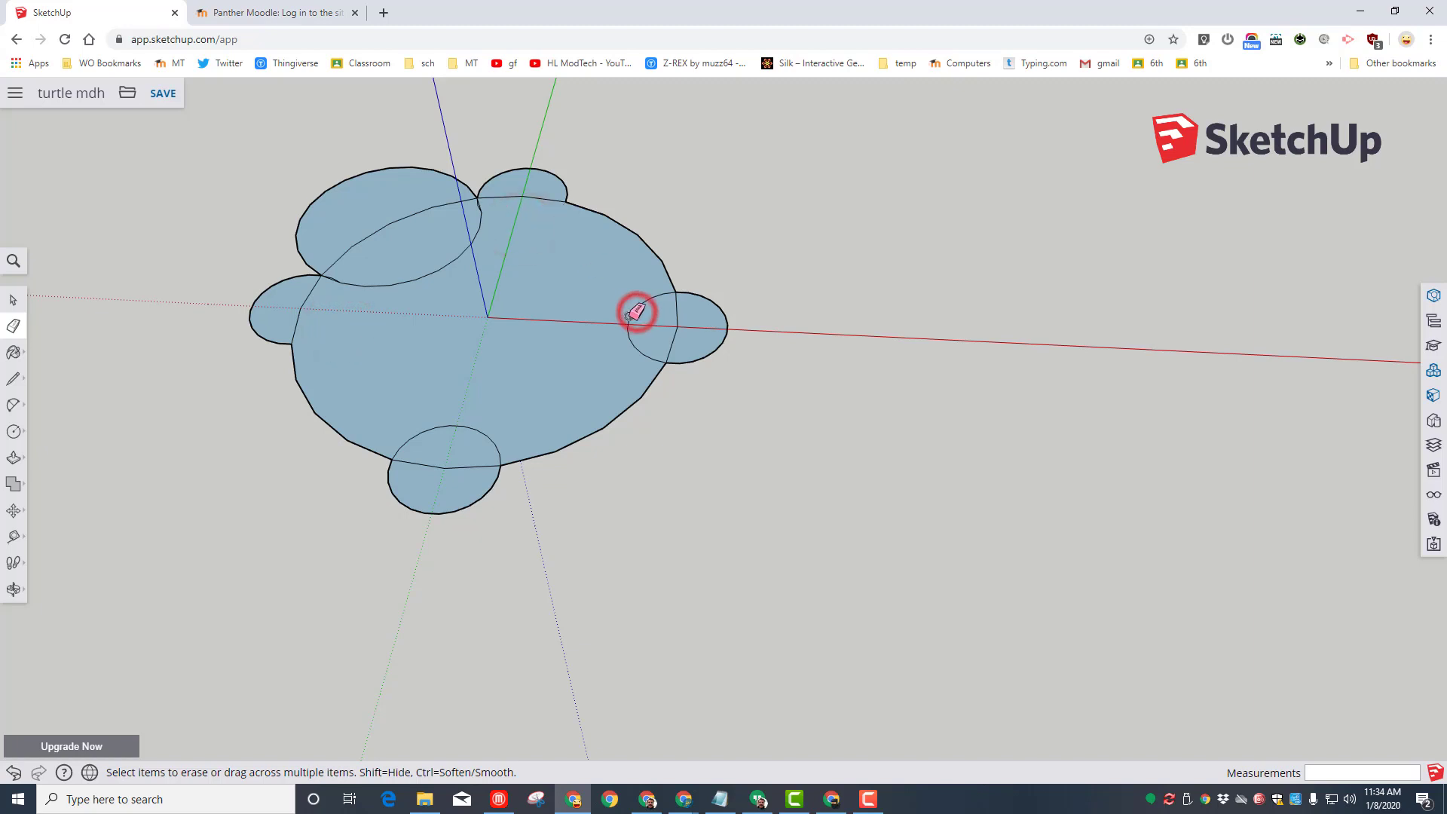
click(476, 427)
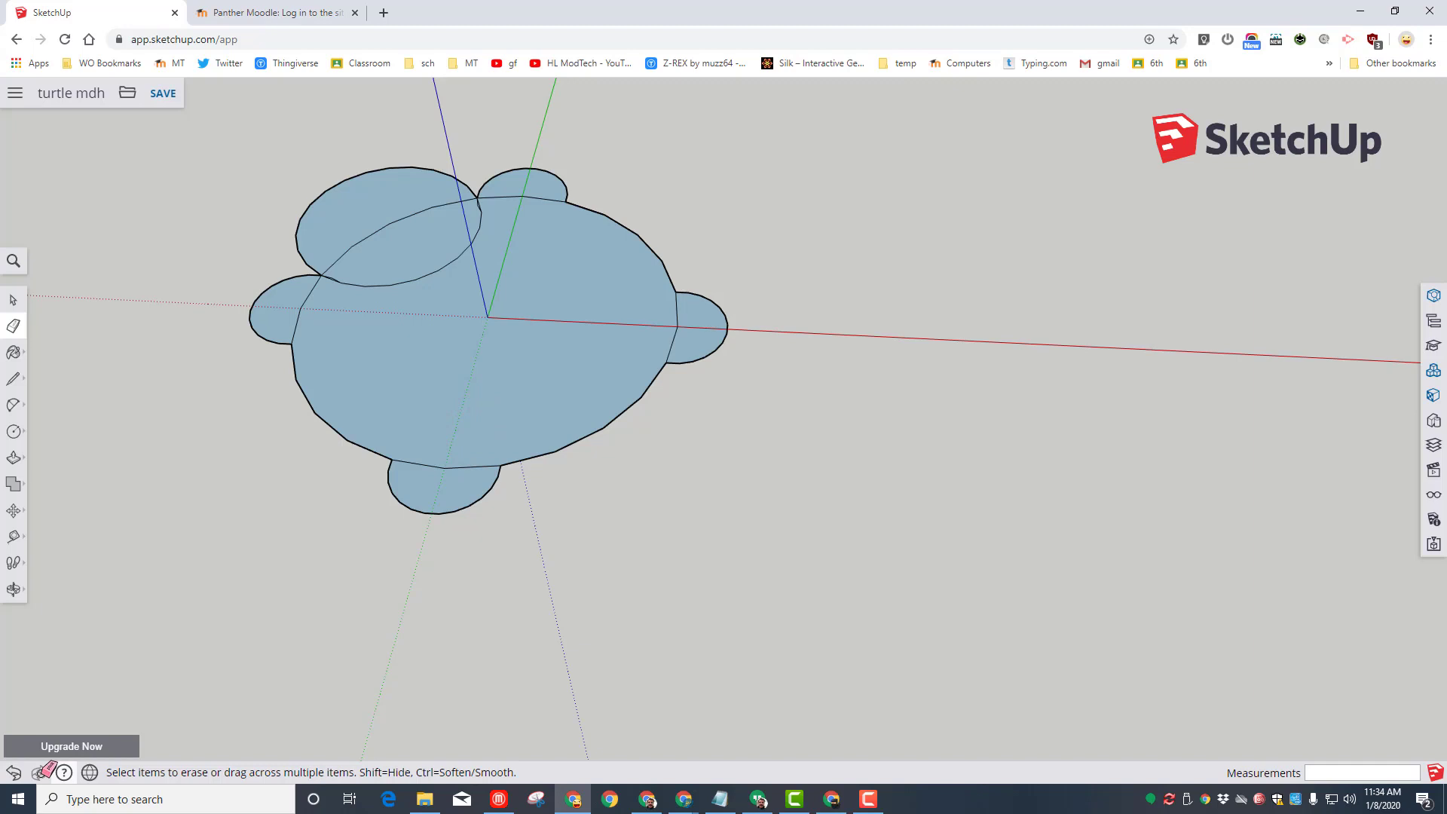
click(13, 771)
click(39, 773)
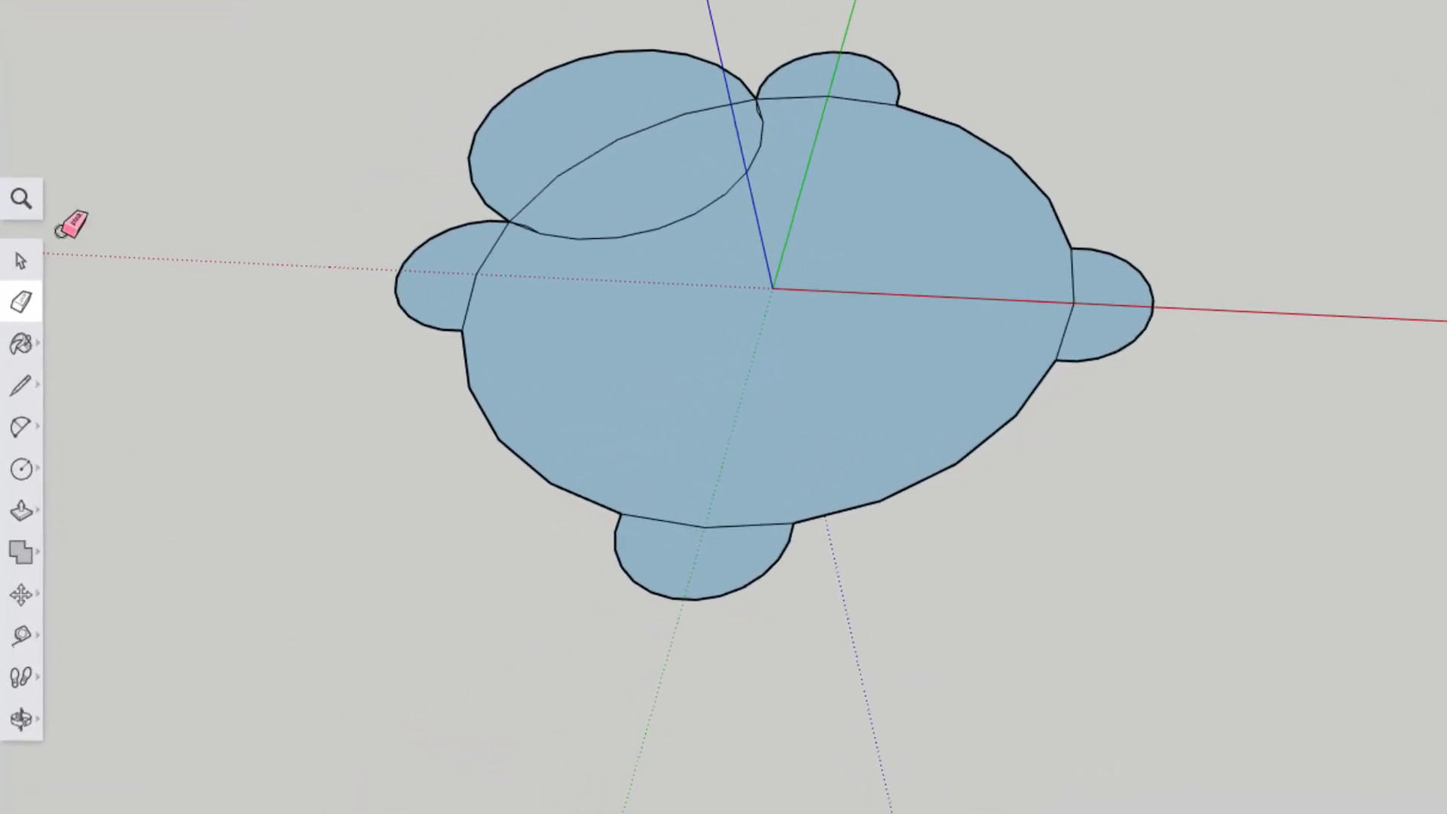
Step: Offset the body face's outline inward to form a smaller inner shell outline
click(23, 519)
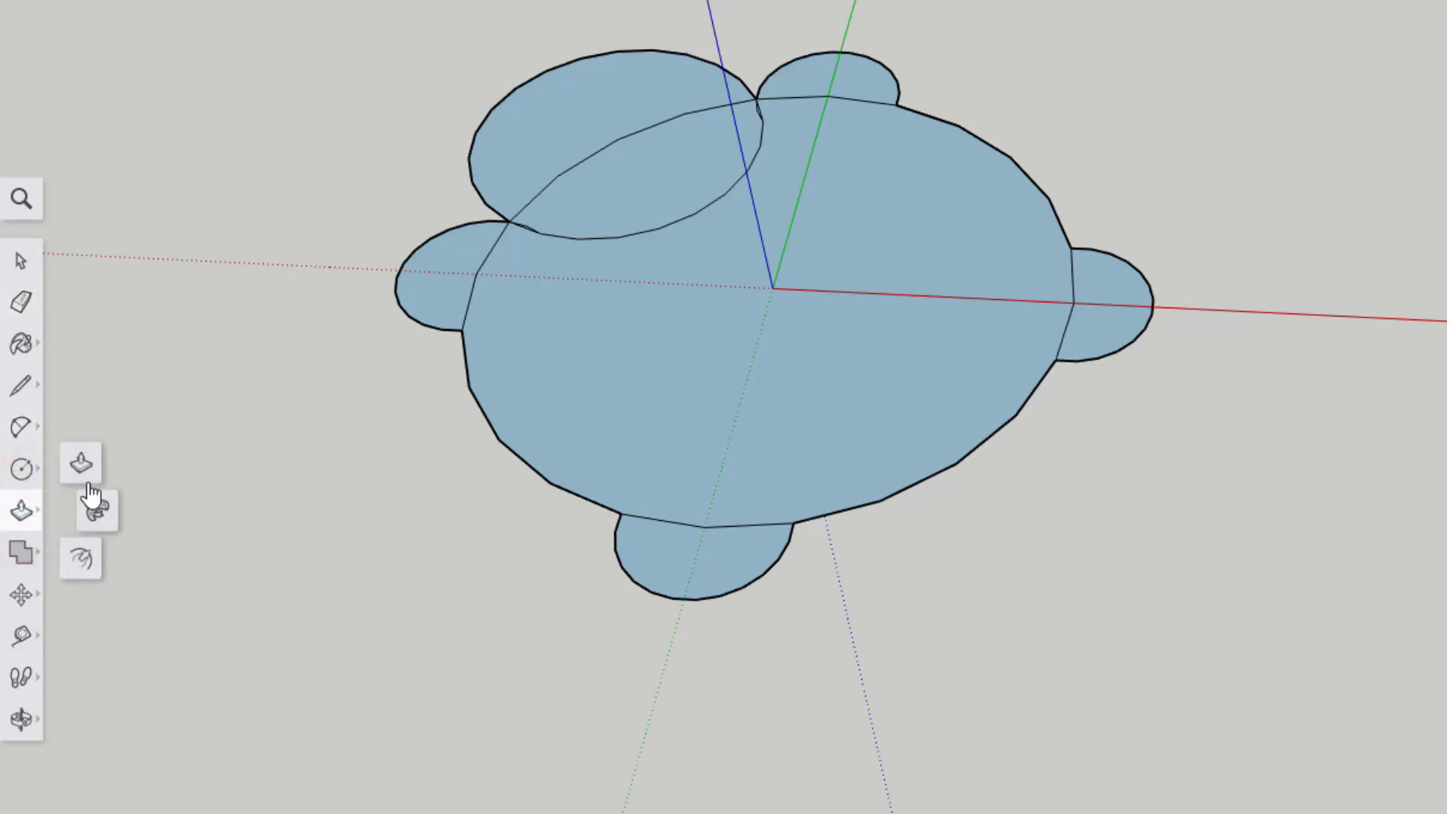
click(81, 567)
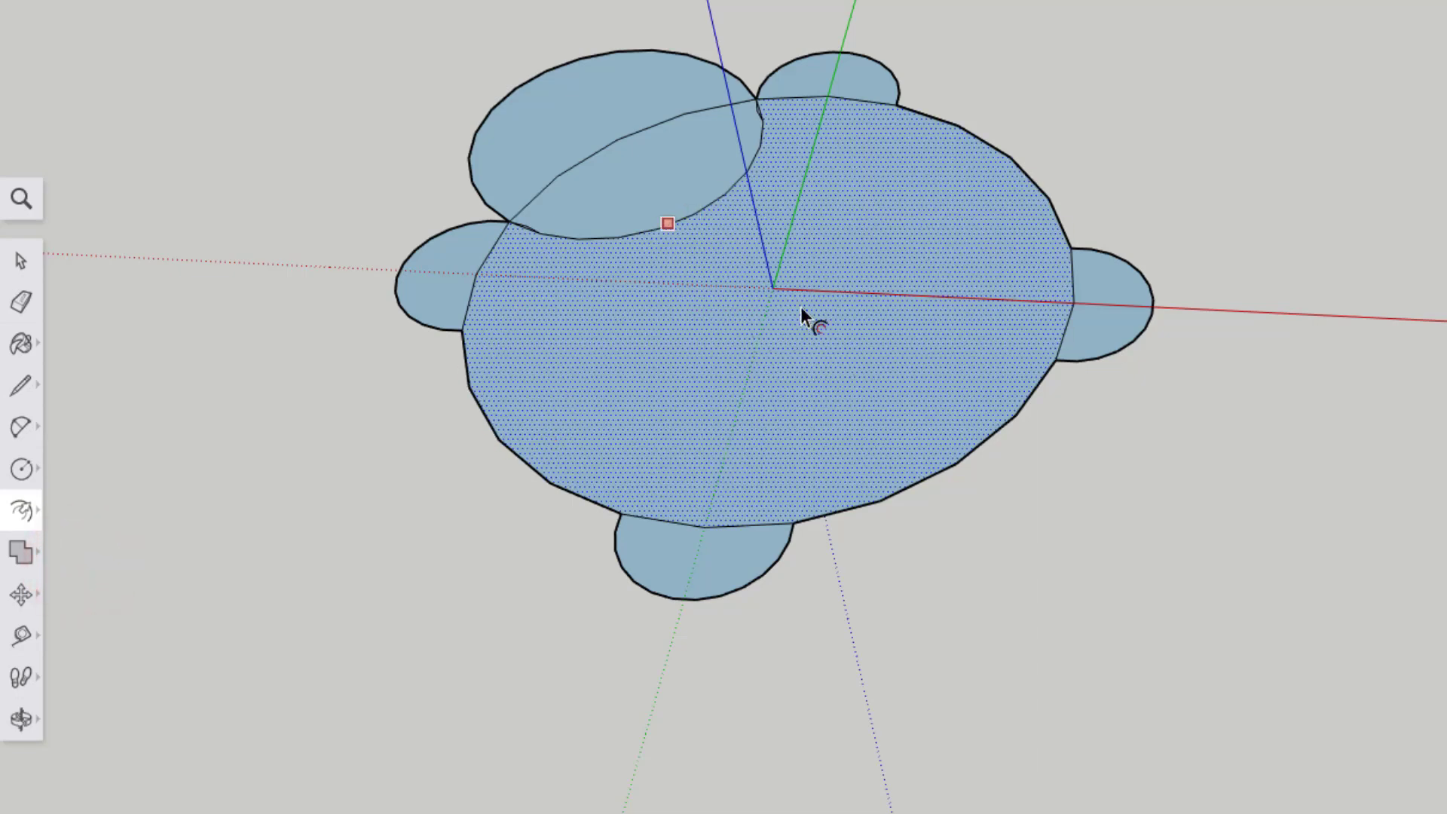
click(608, 362)
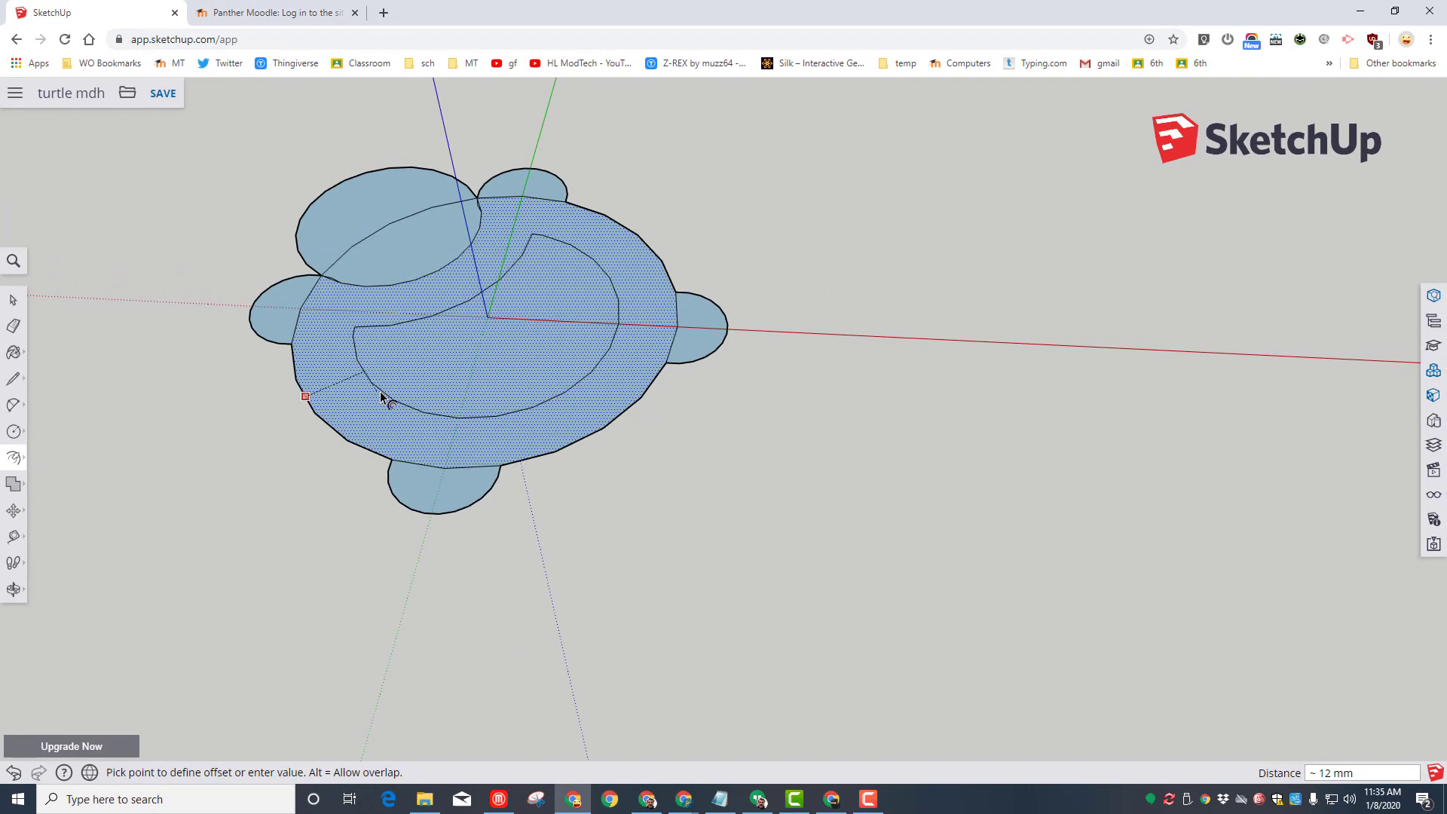
key(Return)
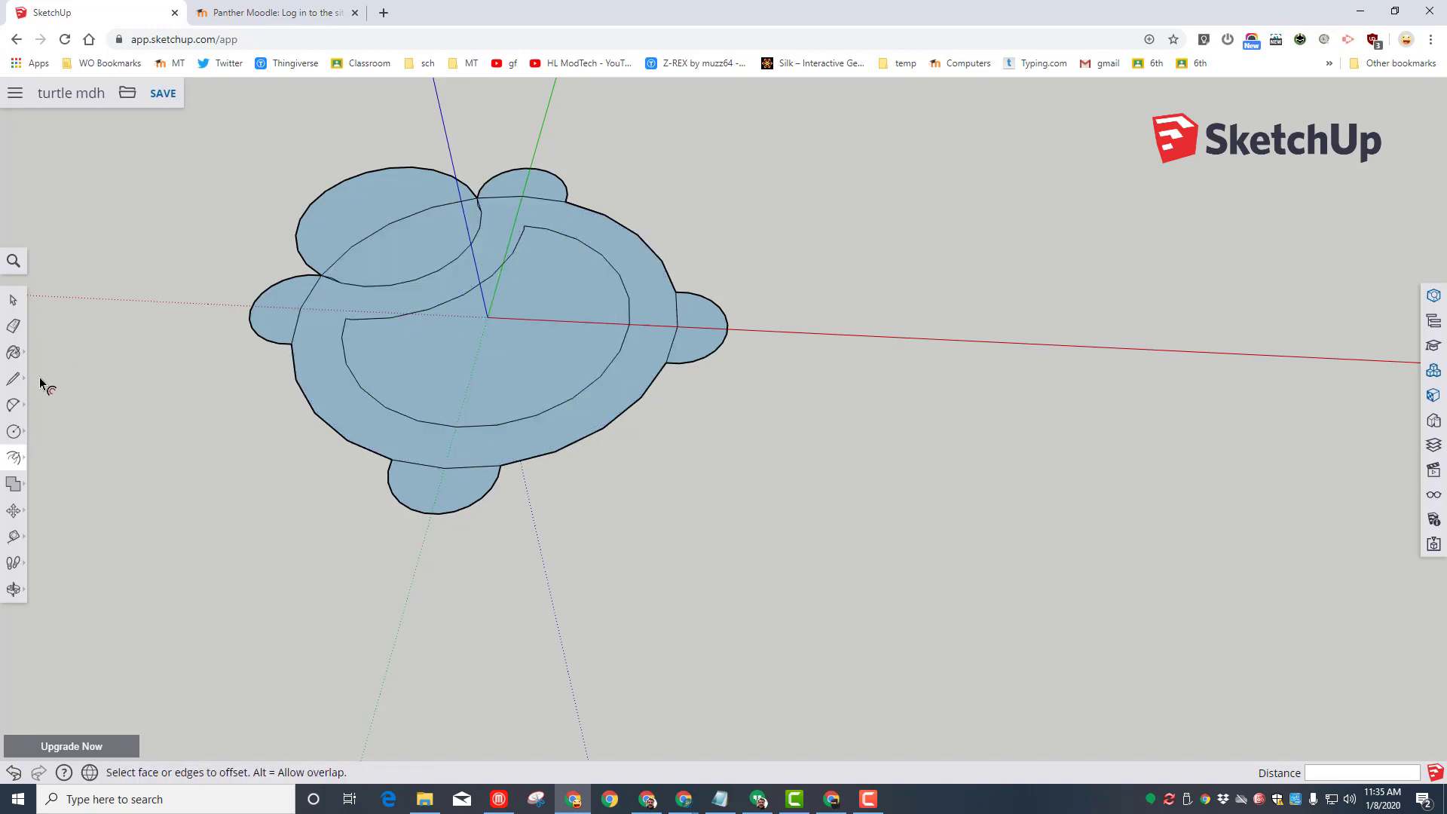
Step: Erase the body-edge arcs that separate the four feet from the body
click(14, 328)
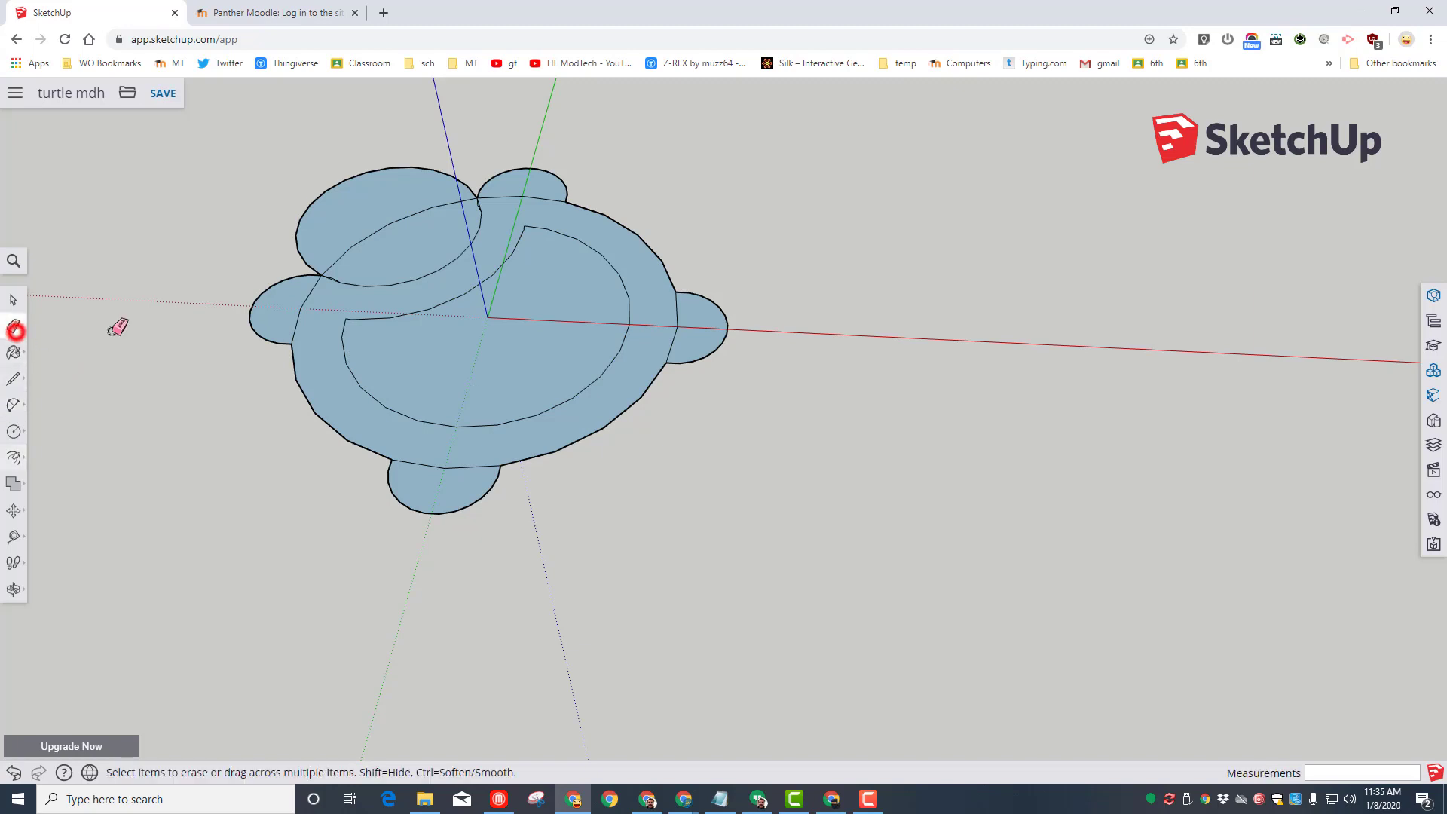
click(301, 306)
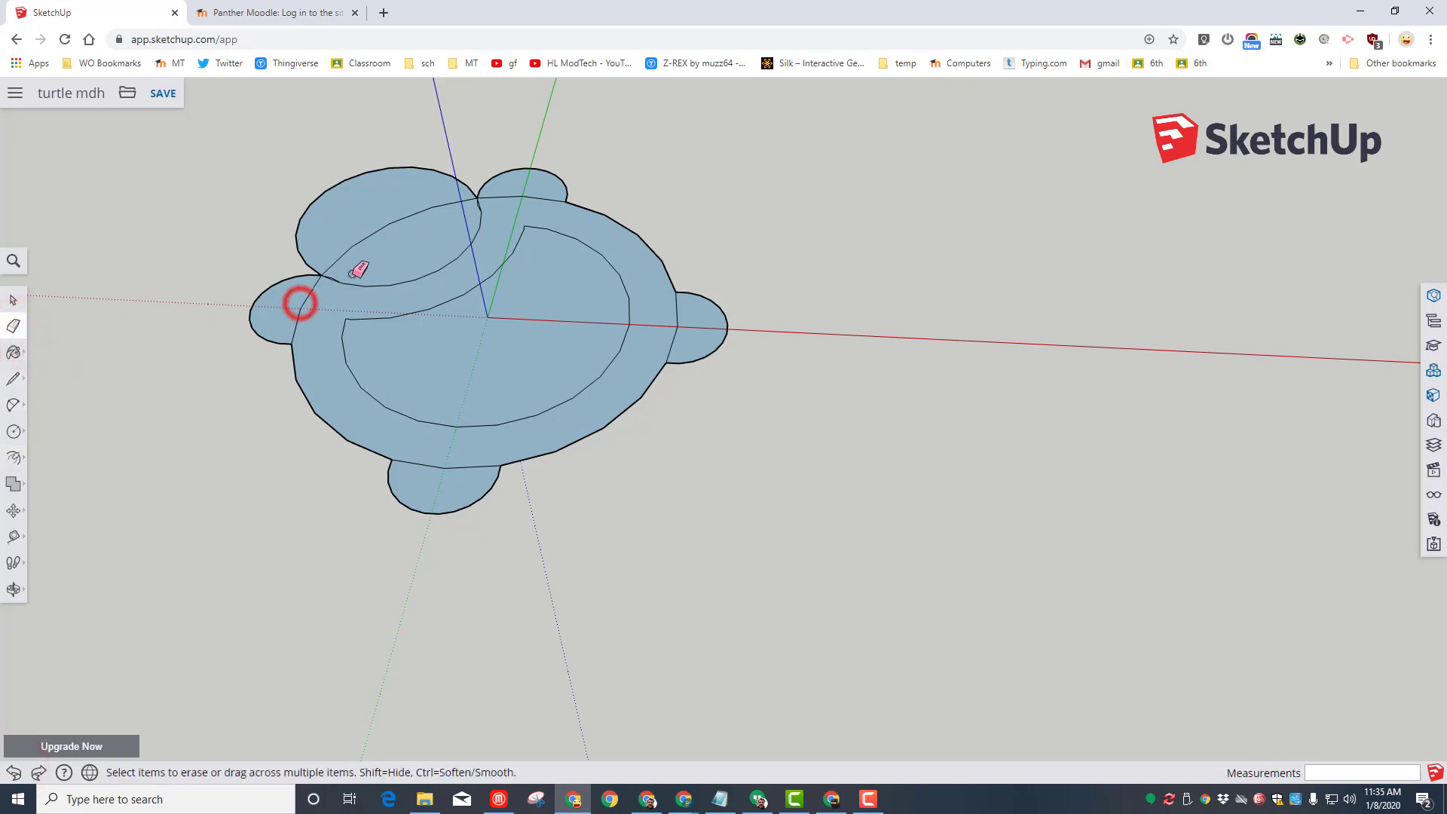
click(301, 309)
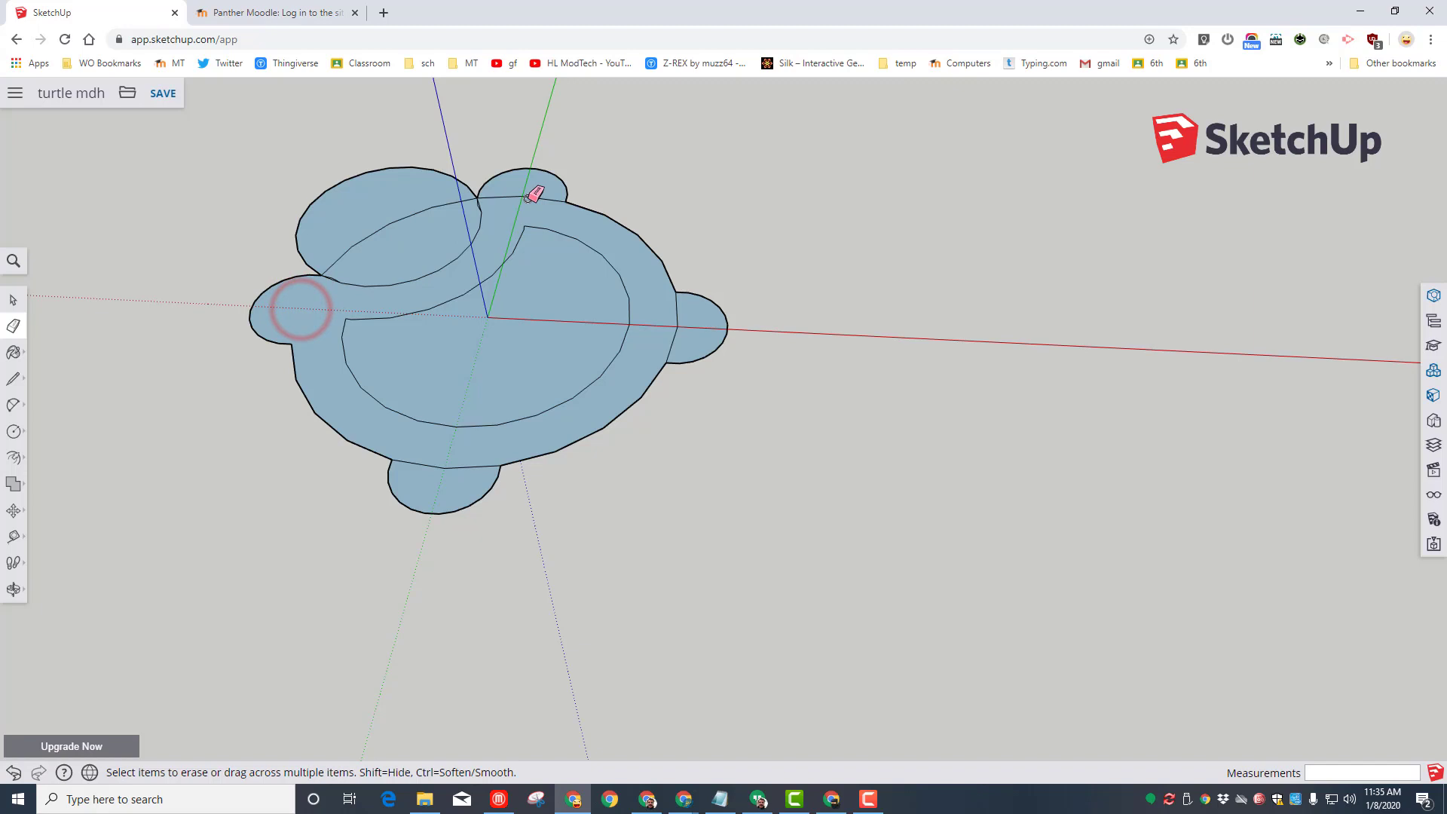
click(530, 198)
click(677, 323)
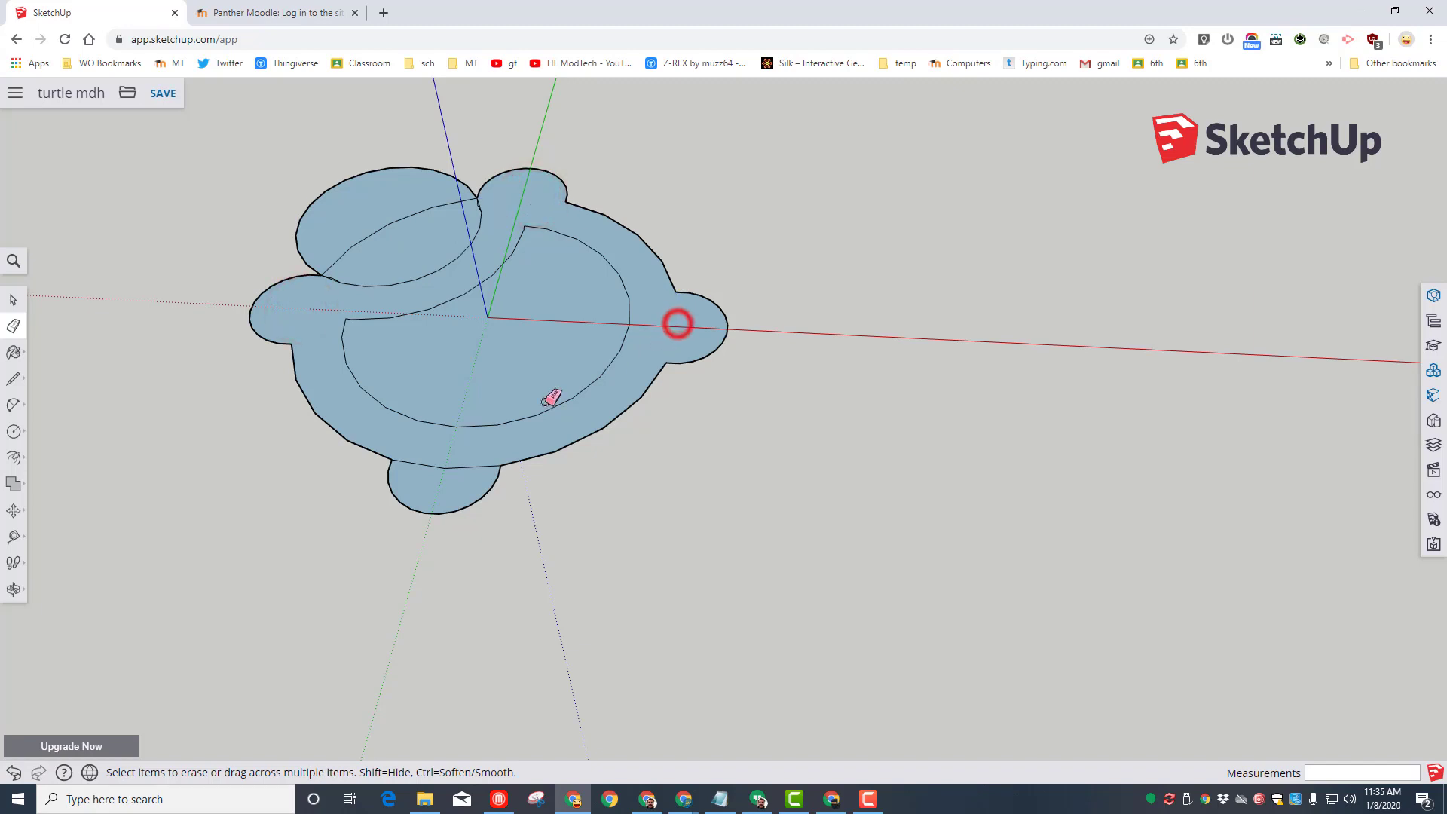
click(446, 469)
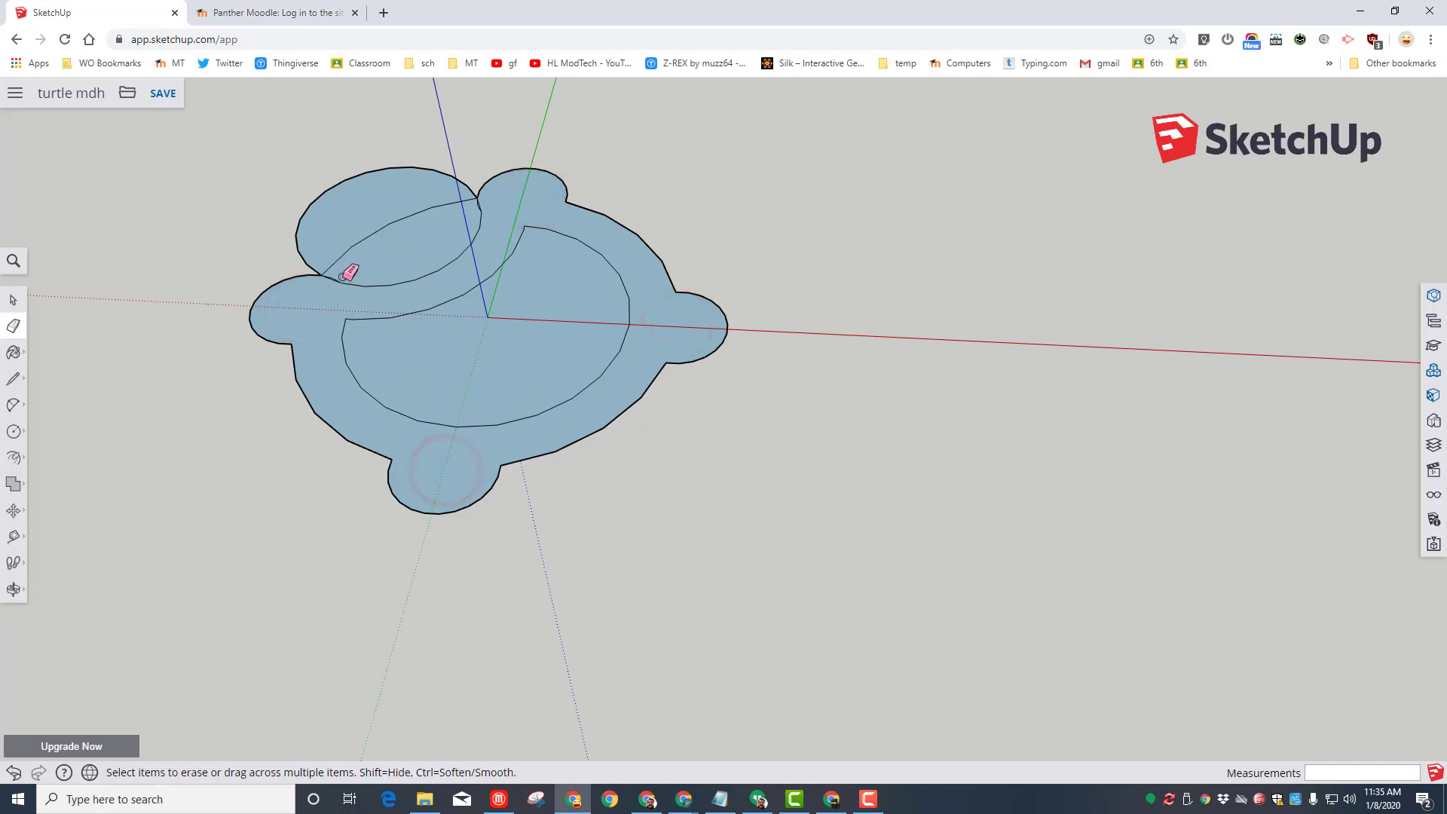
Step: Erase the leftover sliver edge where the head meets the dotted-red-axis foot and the body arc crossing the head
scroll(317, 246, up, 8)
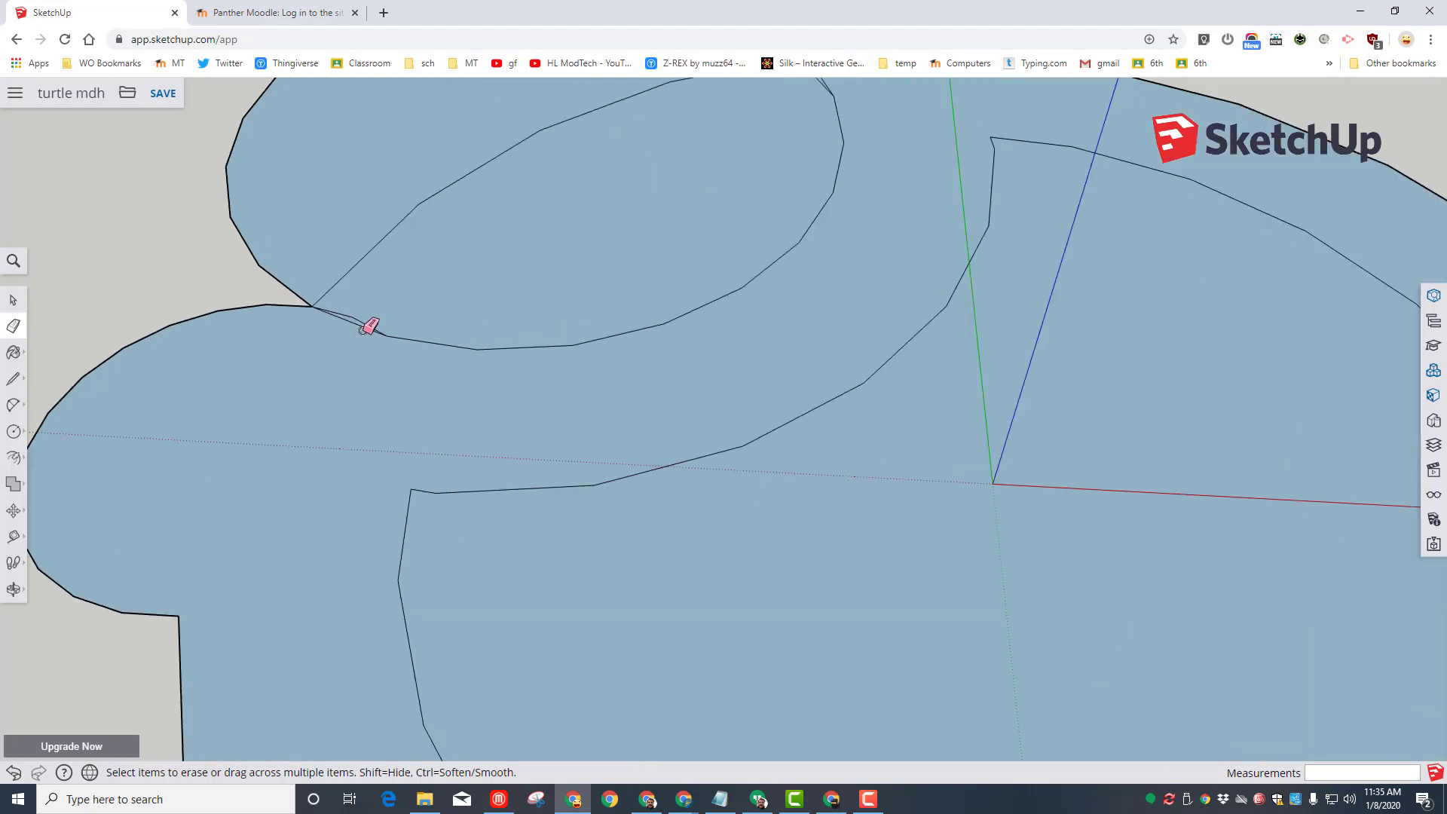
click(356, 318)
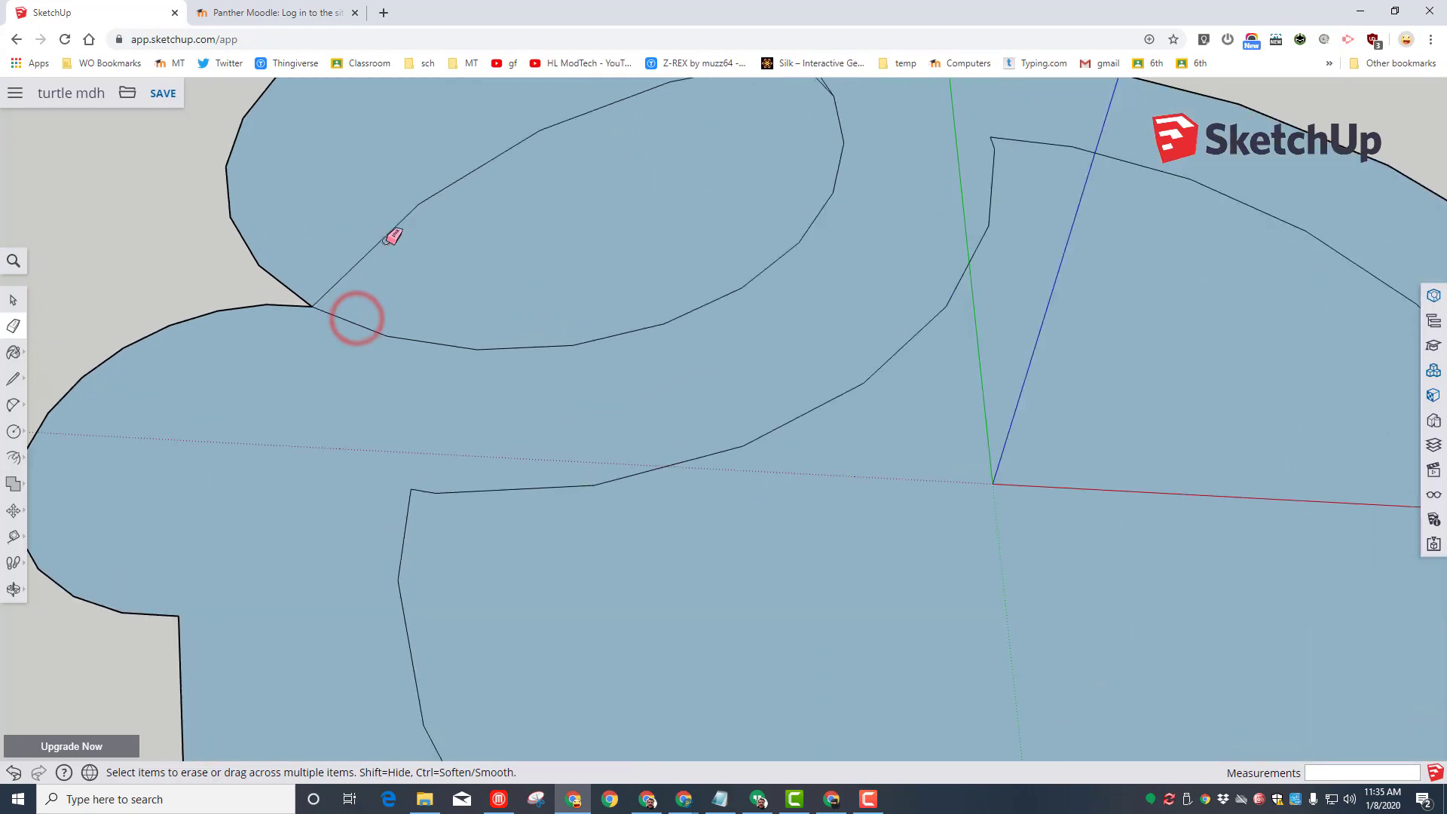
click(390, 230)
scroll(757, 153, down, 2)
scroll(758, 153, down, 1)
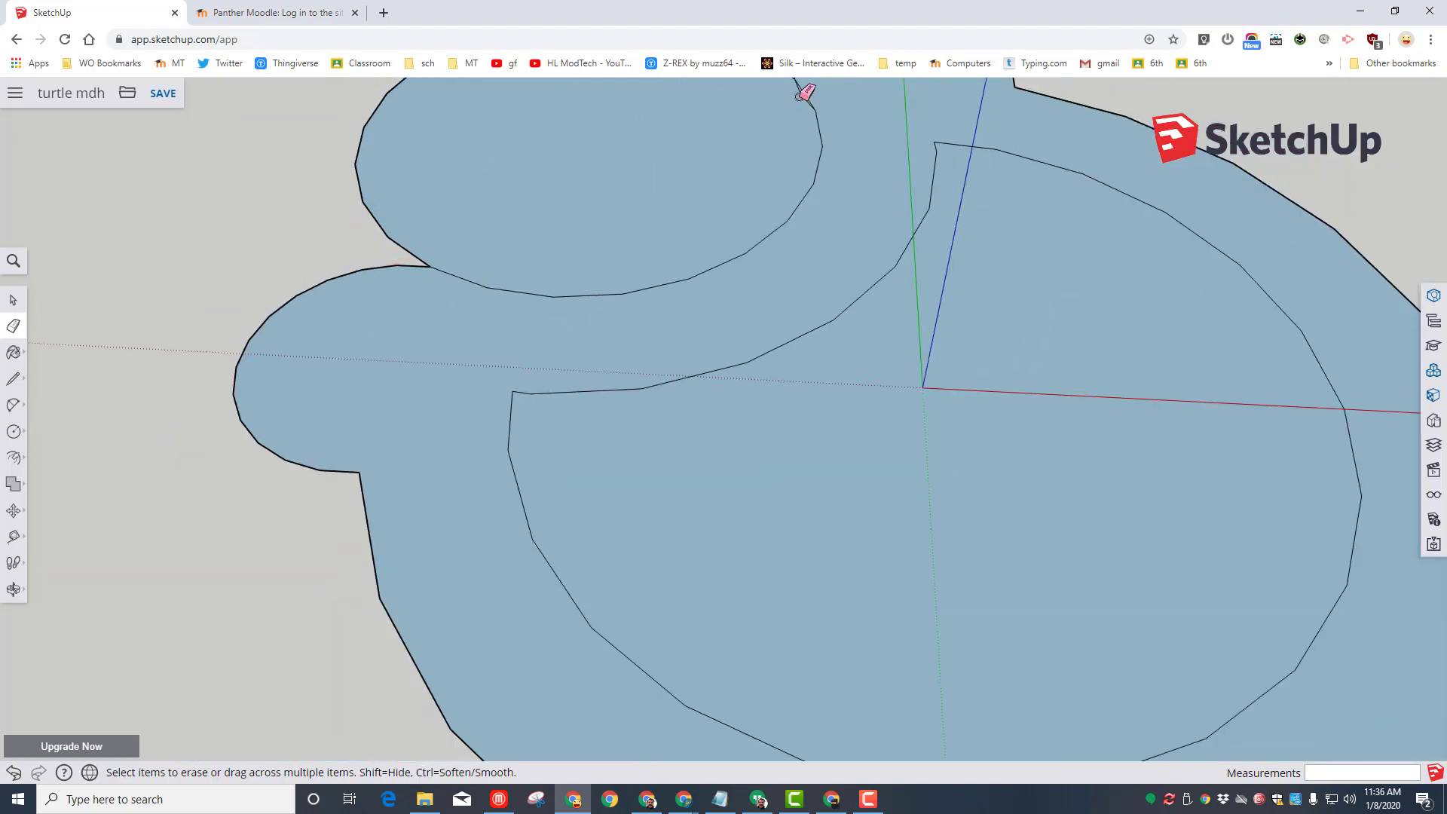
Step: Erase the leftover sliver edge where the head meets the solid-green-axis foot, keeping the head's own outline intact
scroll(800, 97, down, 1)
scroll(799, 106, down, 2)
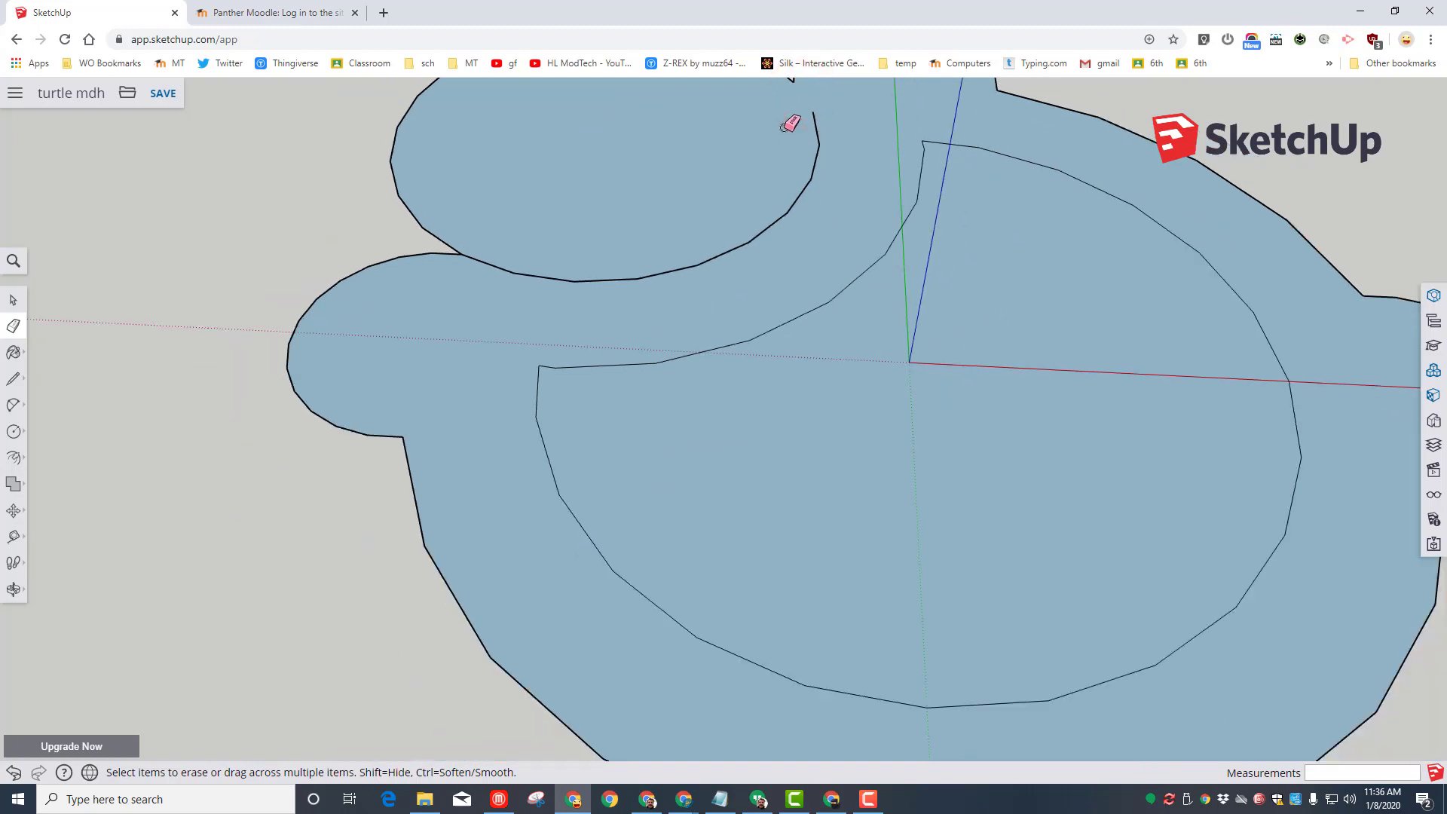
click(14, 772)
scroll(800, 86, up, 4)
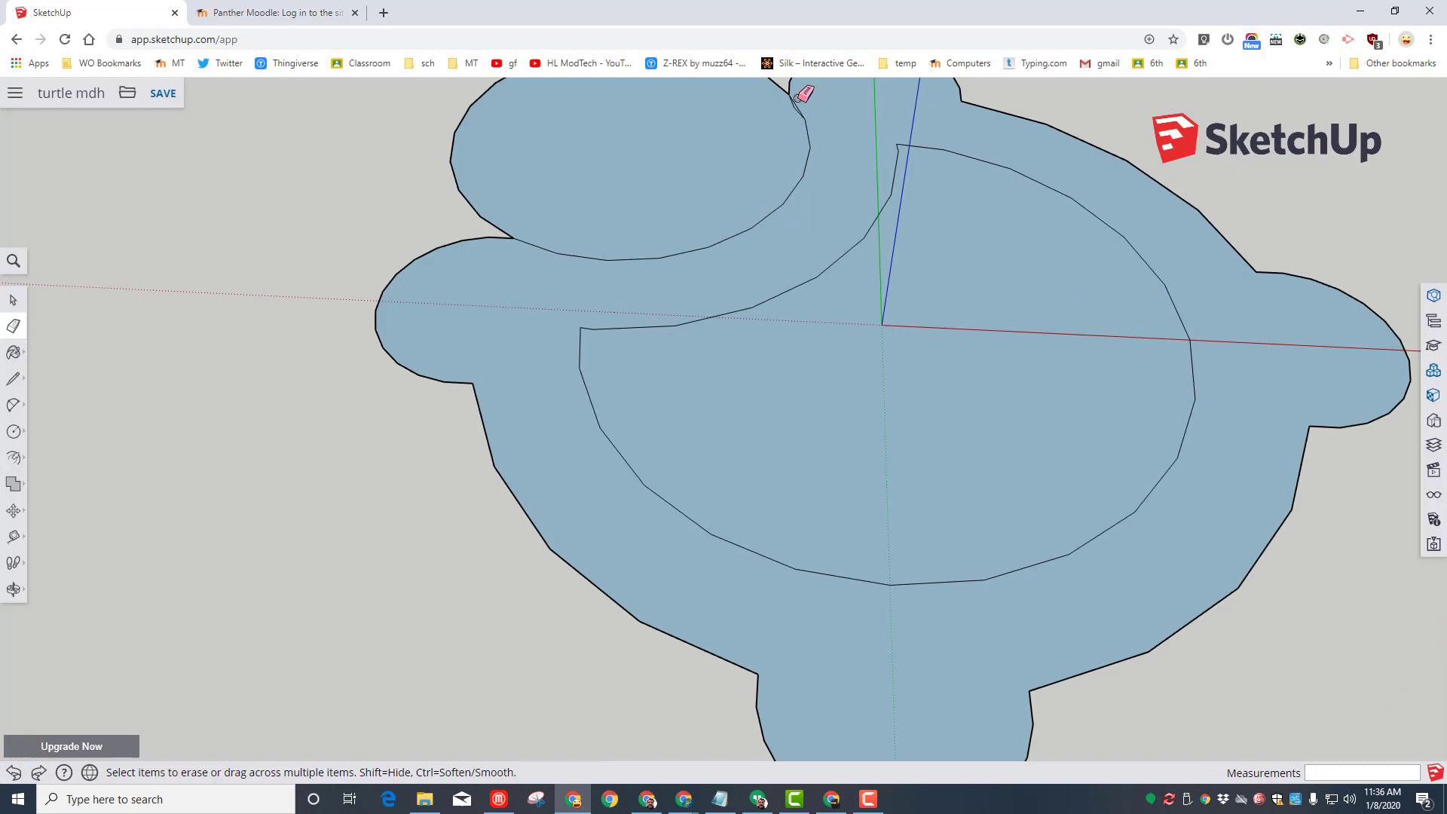
scroll(787, 116, up, 2)
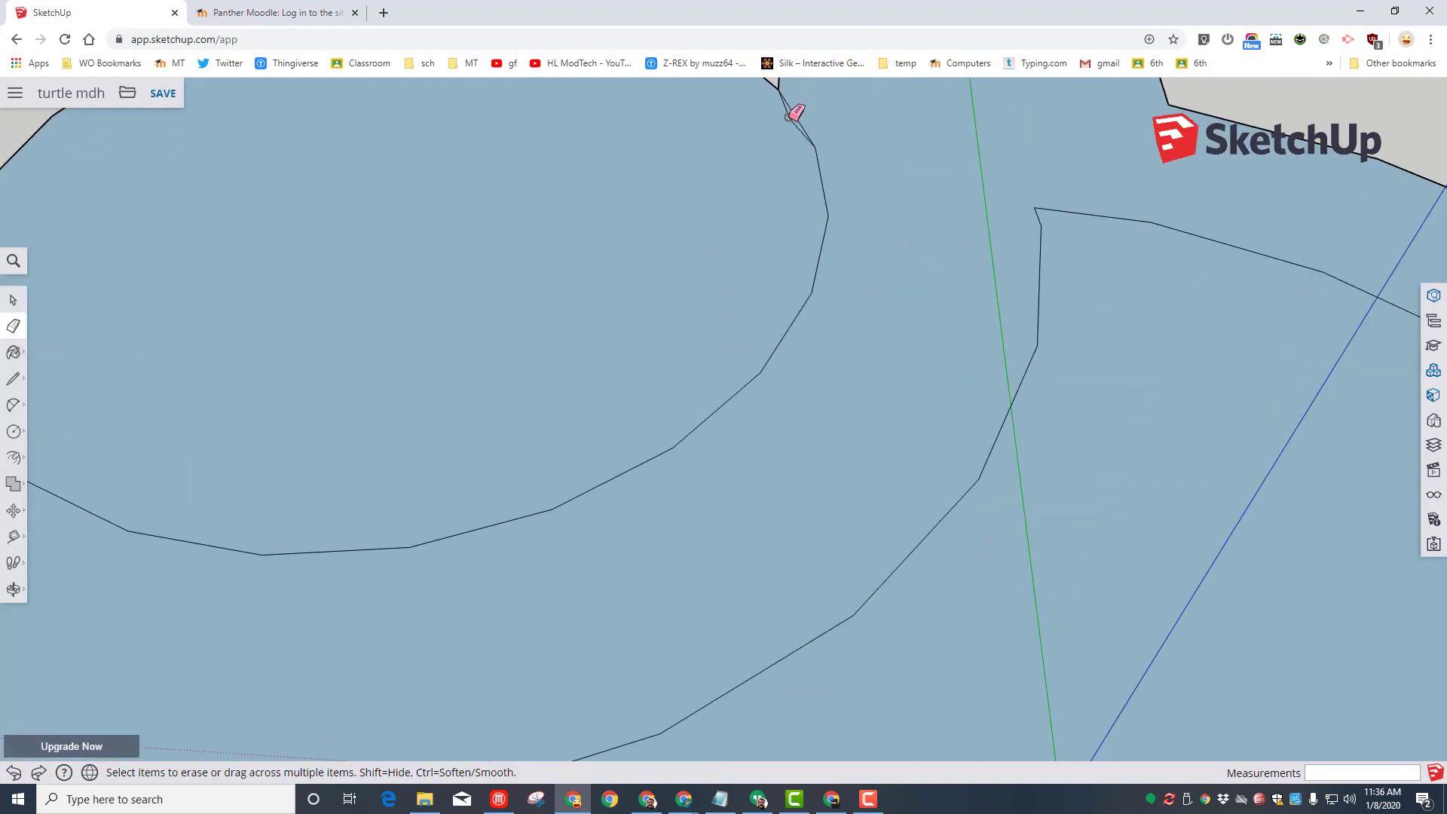
scroll(791, 120, down, 6)
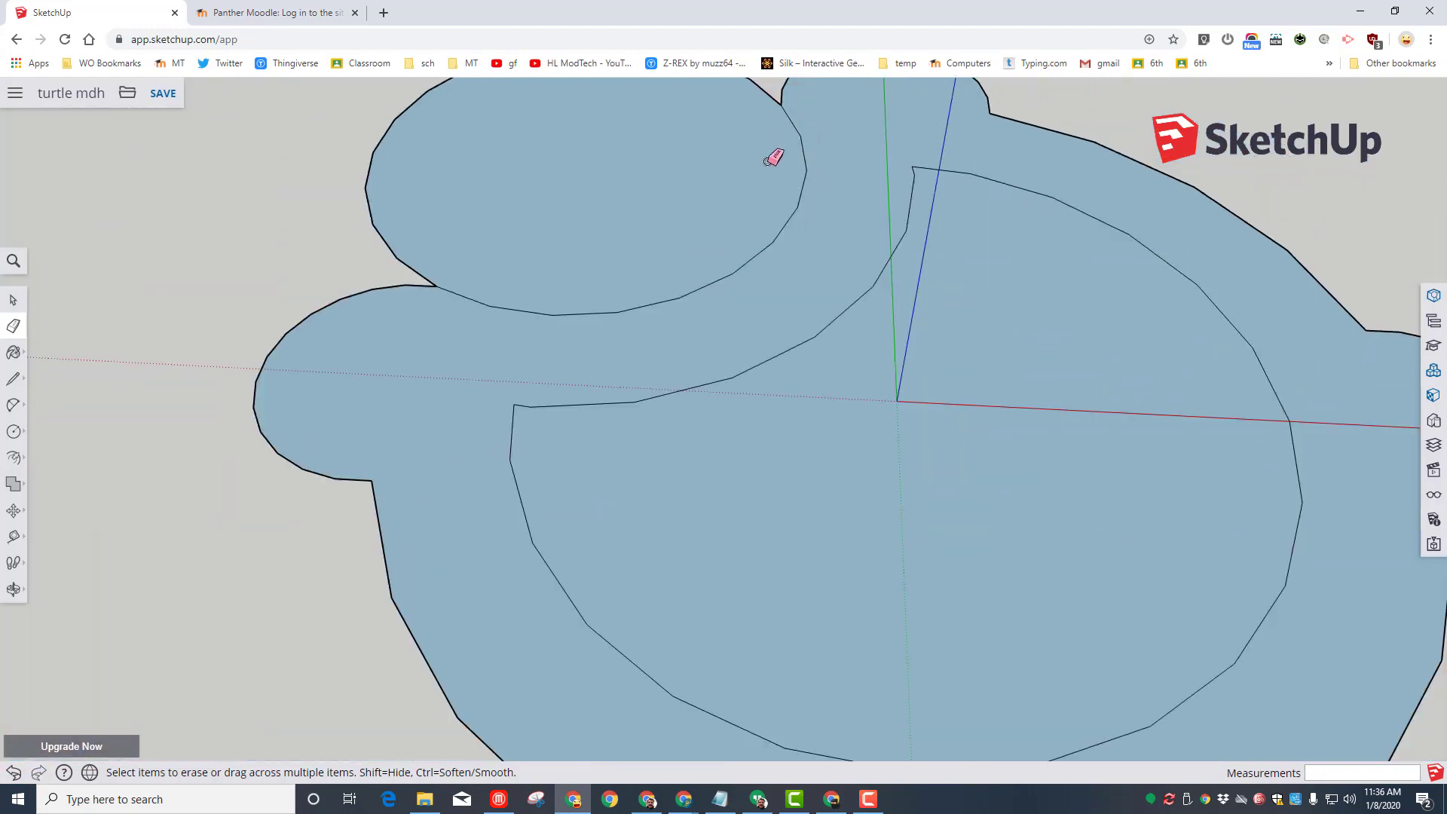
scroll(767, 162, down, 1)
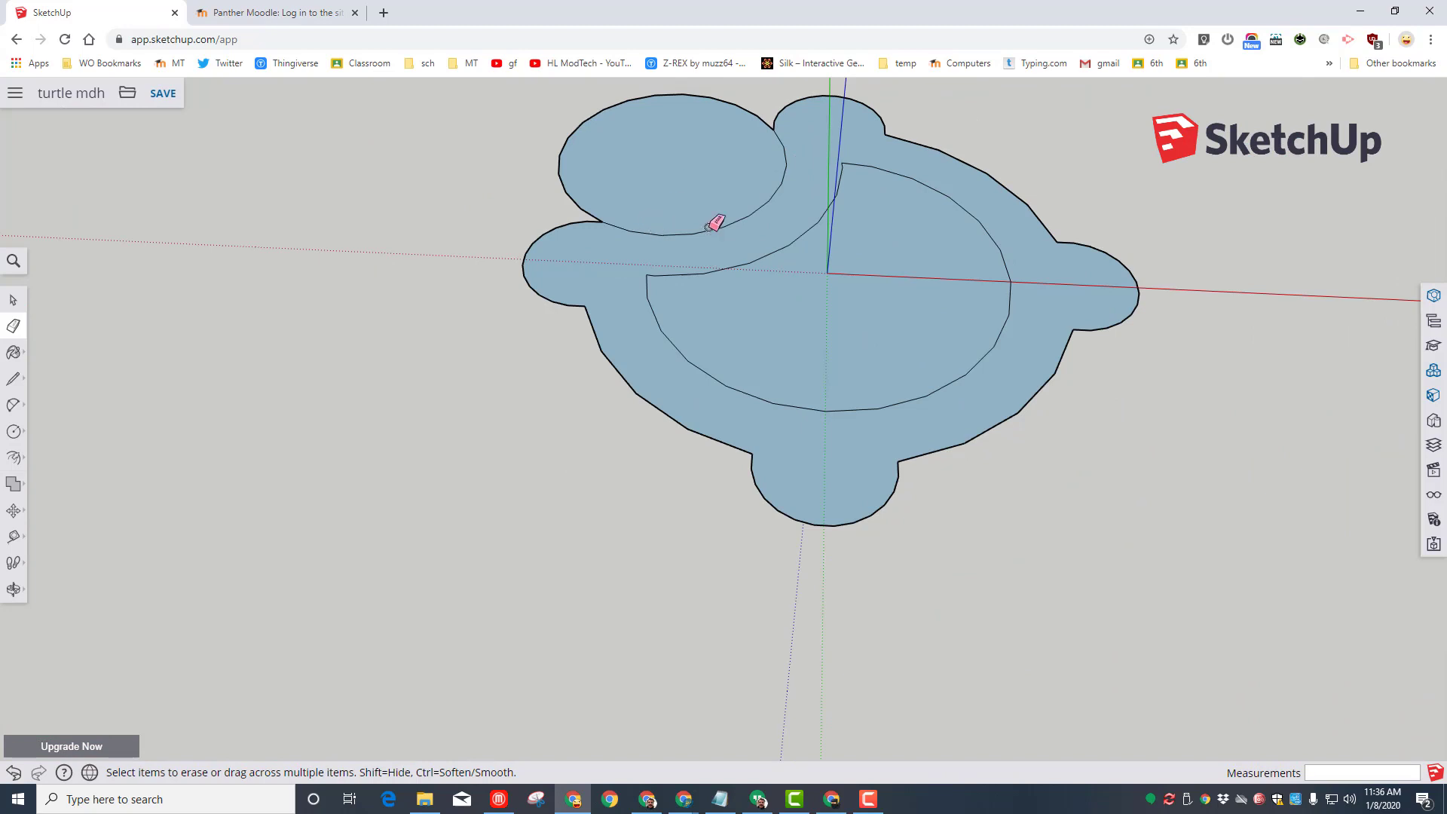
Step: Push/Pull the outer body ring with its four feet up 15 mm
click(13, 300)
click(12, 457)
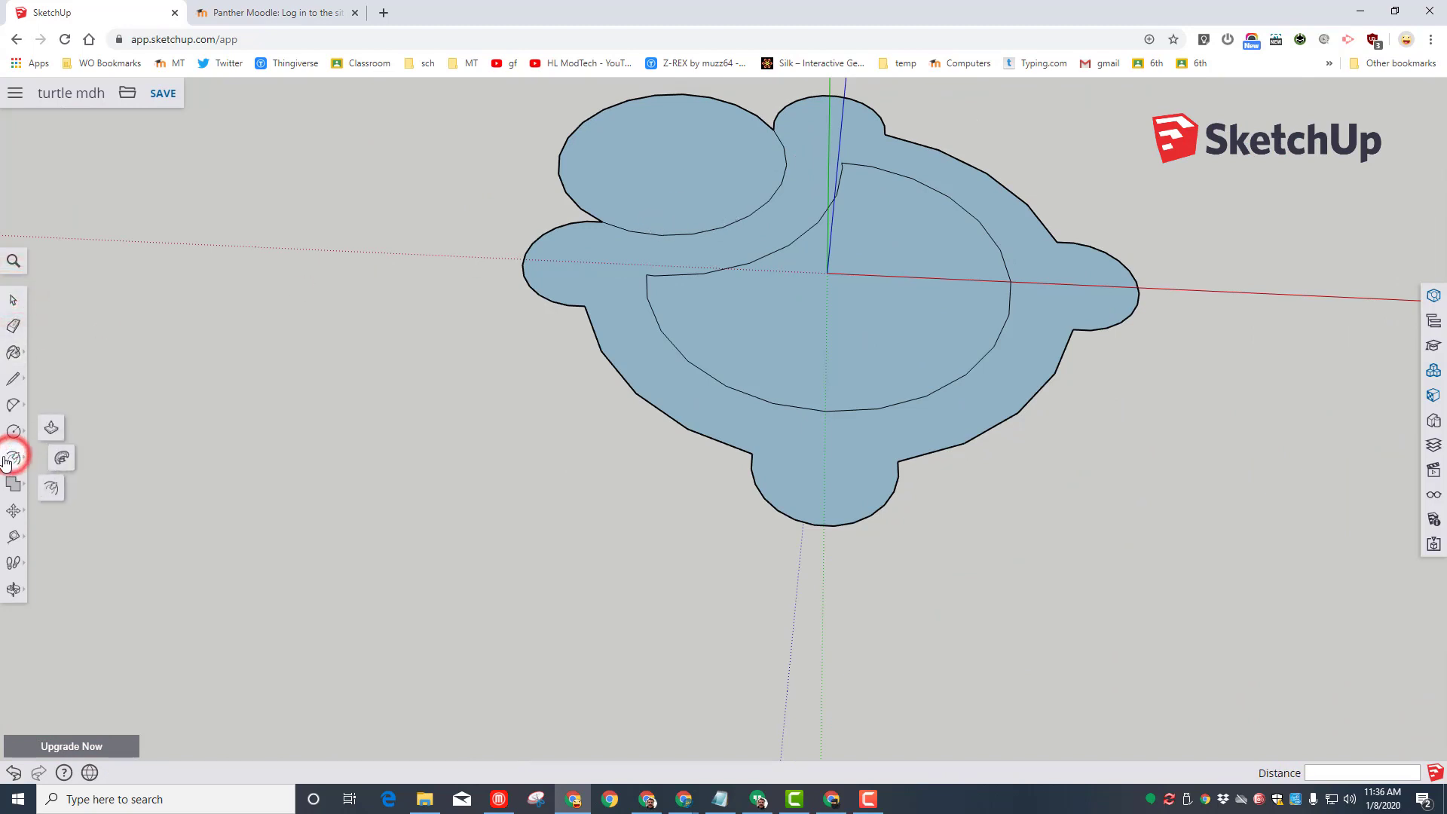
click(49, 429)
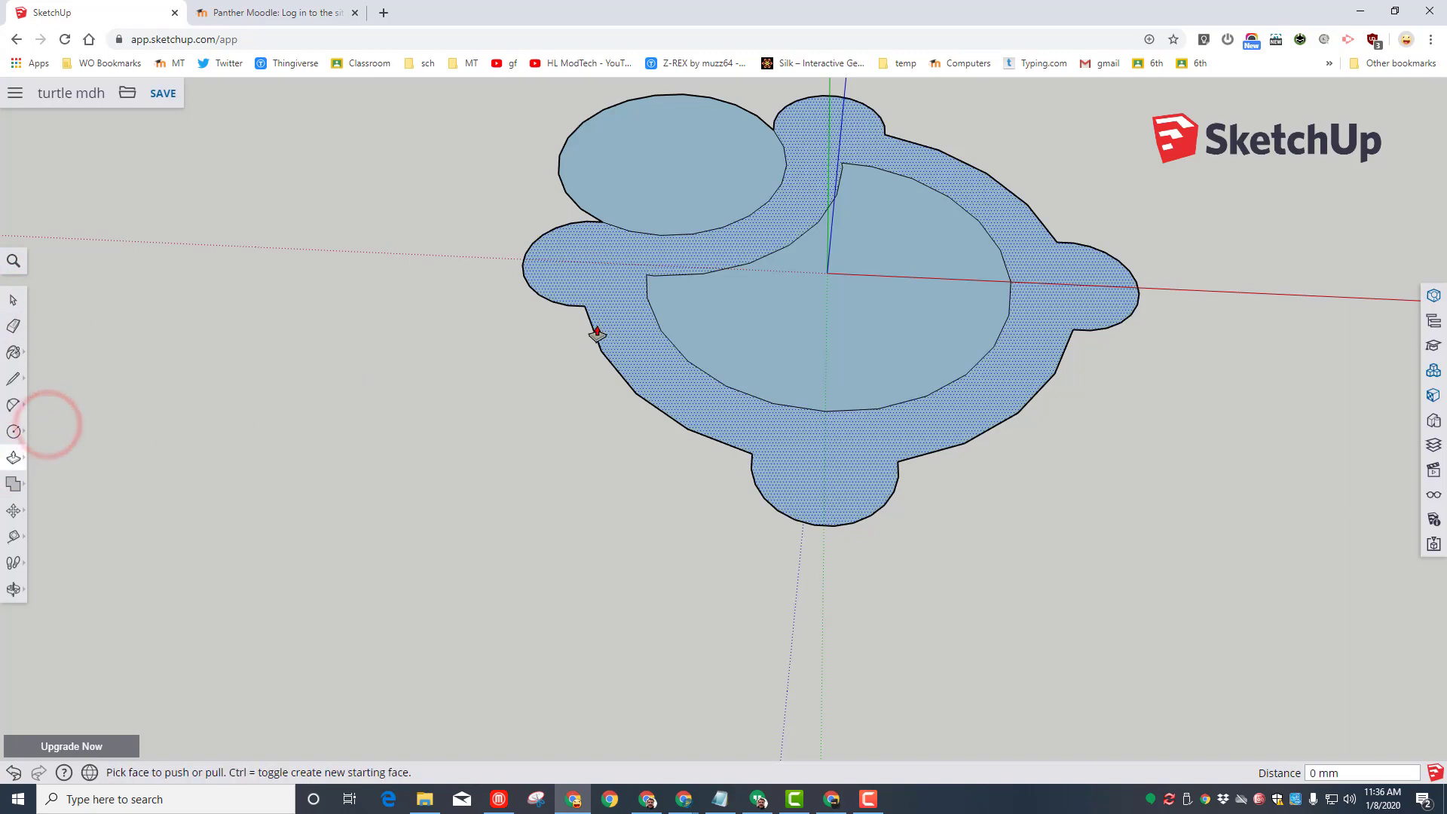
click(625, 326)
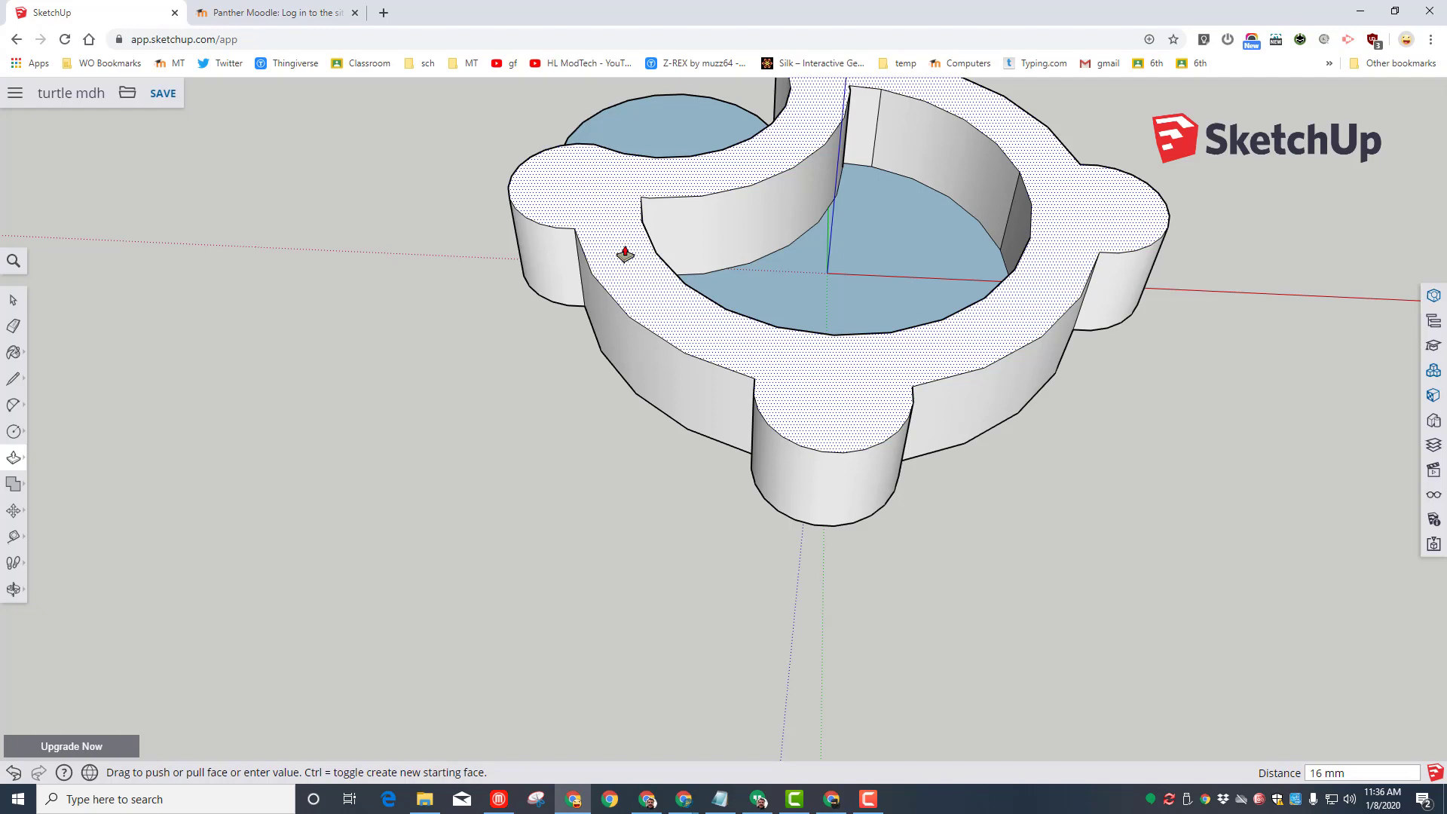
key(Return)
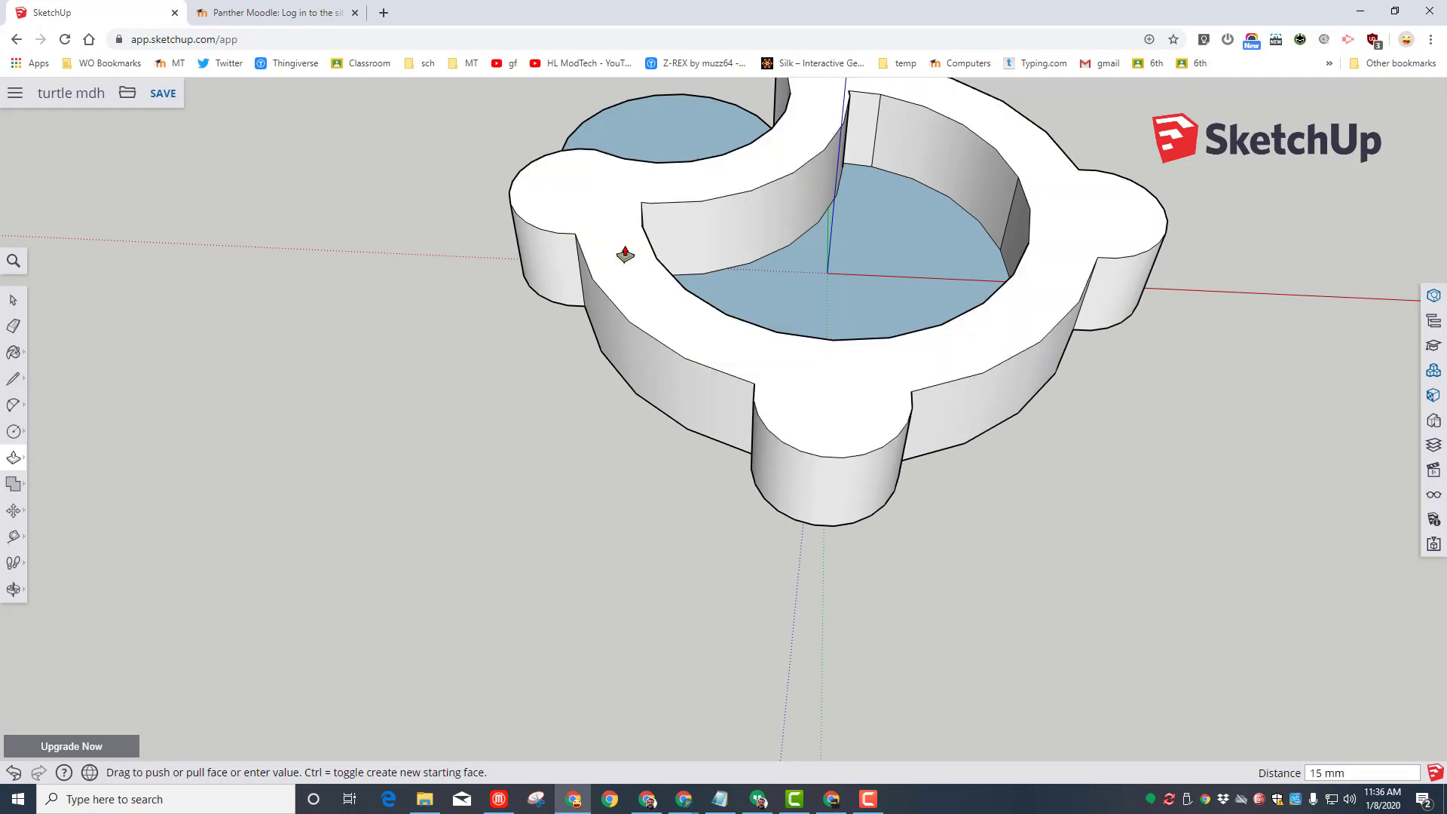
Step: Push/Pull the inner shell face upward, keeping it below the top of the surrounding ring
middle_drag(554, 239, 748, 257)
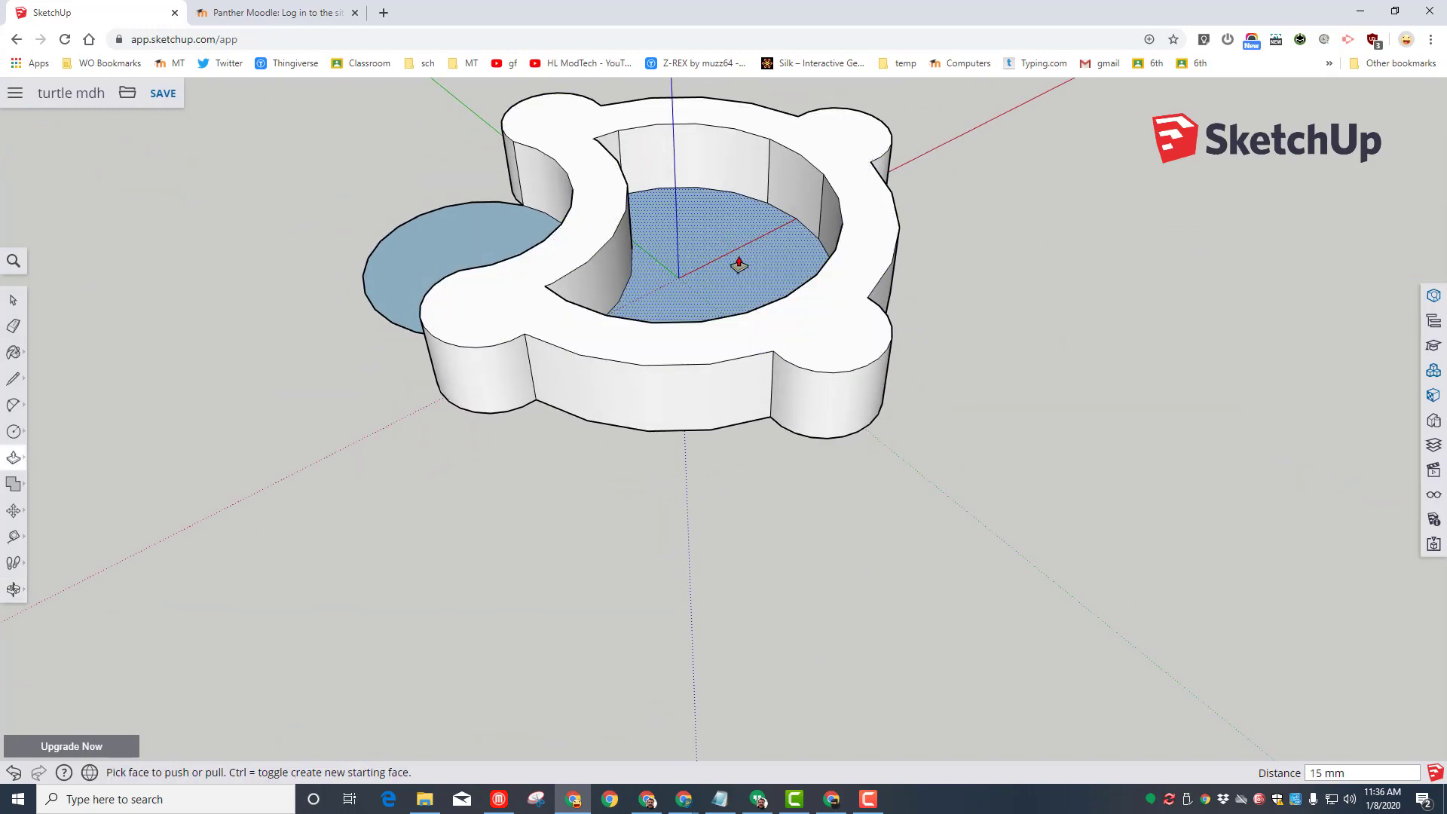
drag(744, 265, 750, 227)
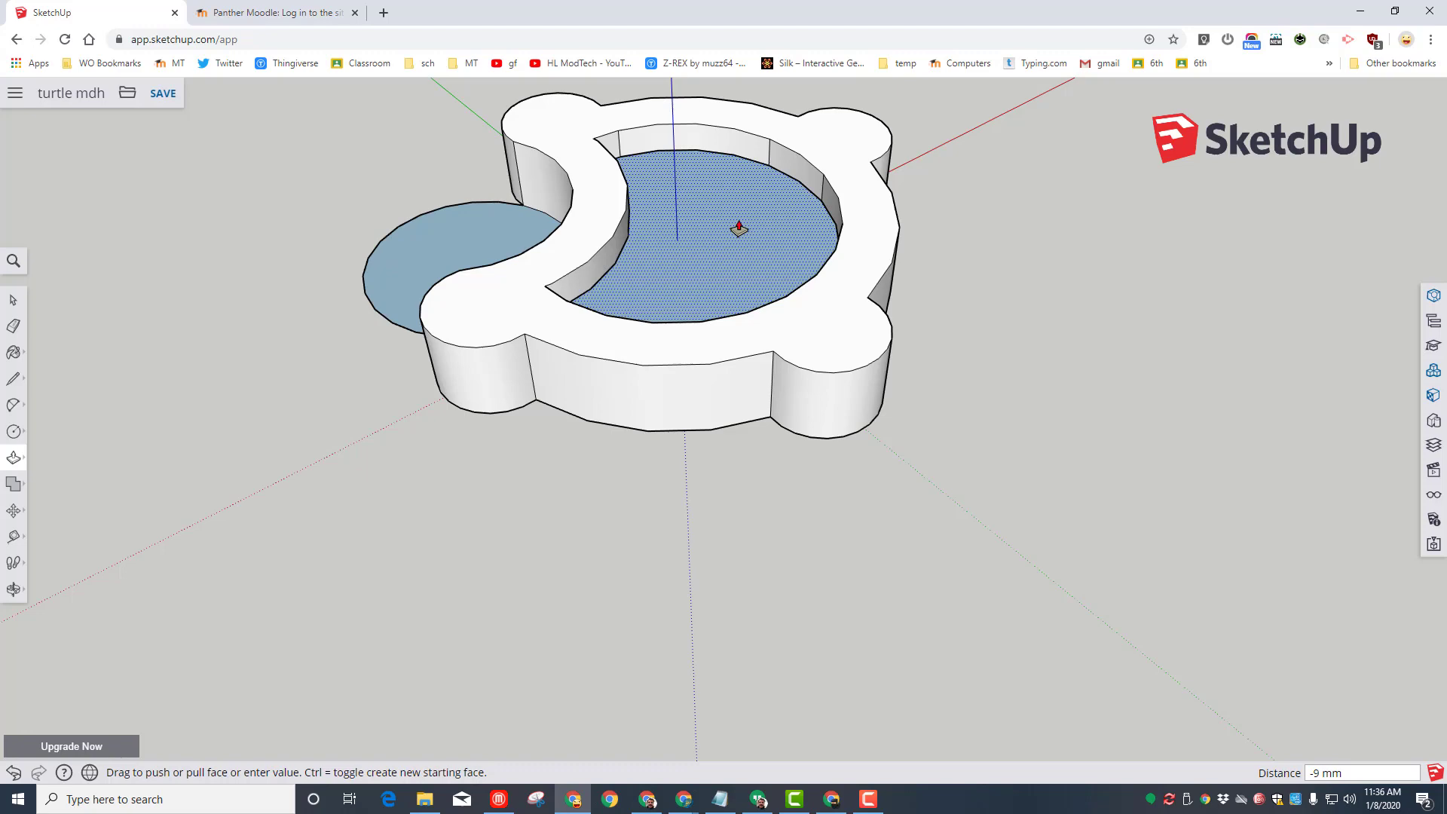
key(Return)
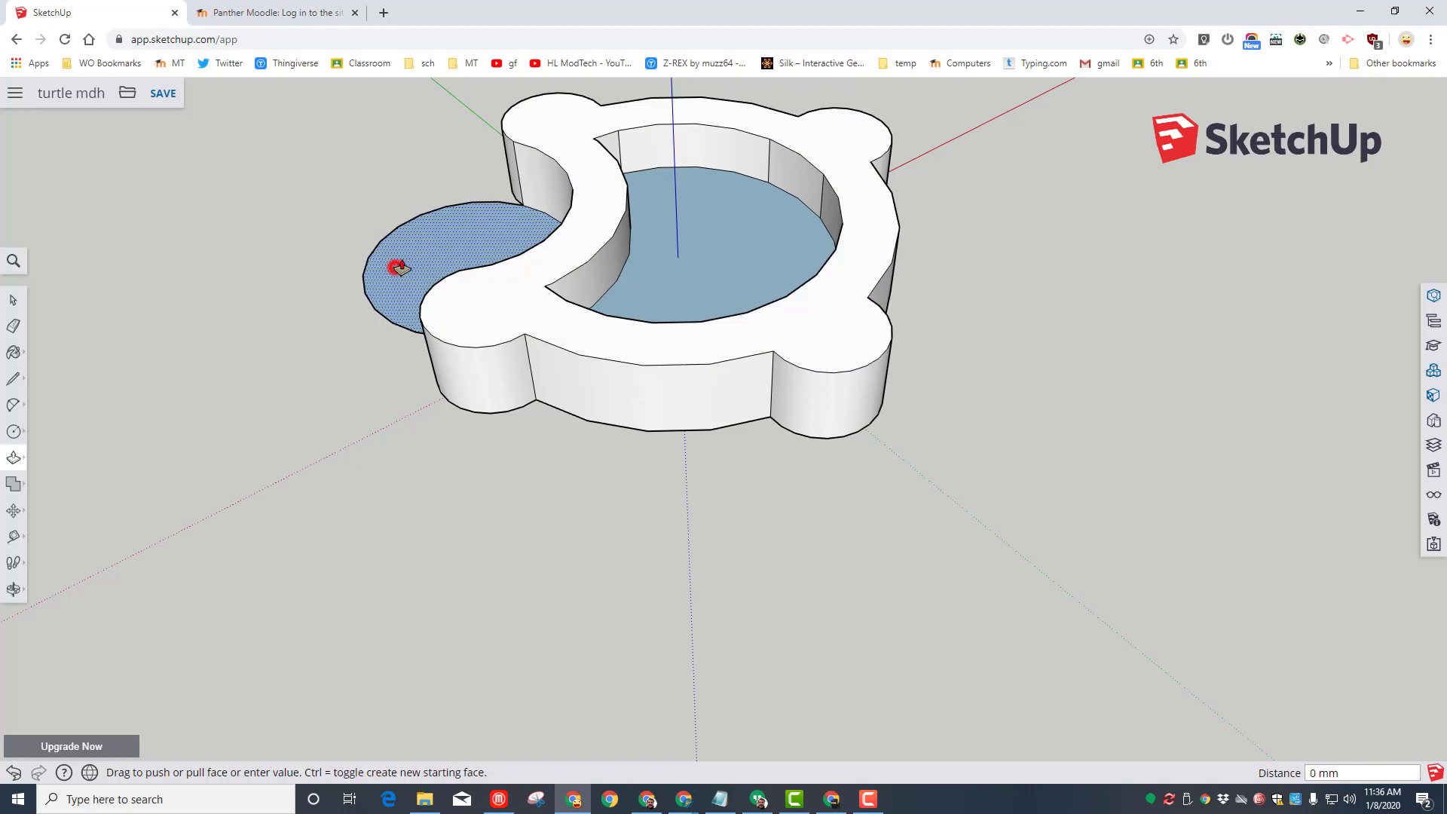
Step: Push/Pull the head face up 15 mm, level with the ring's top, and reverse the head's top face
drag(397, 268, 776, 354)
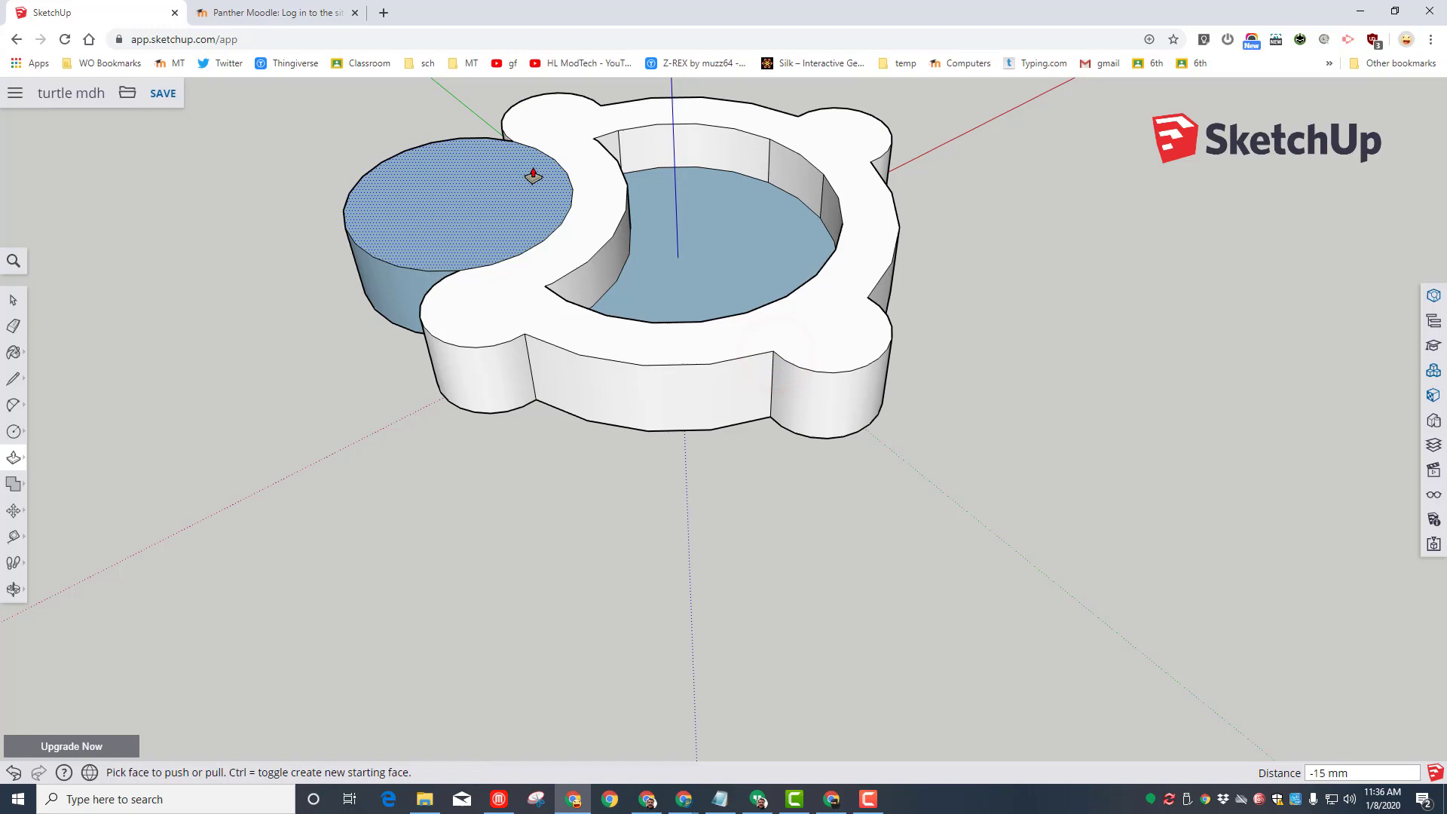
click(13, 301)
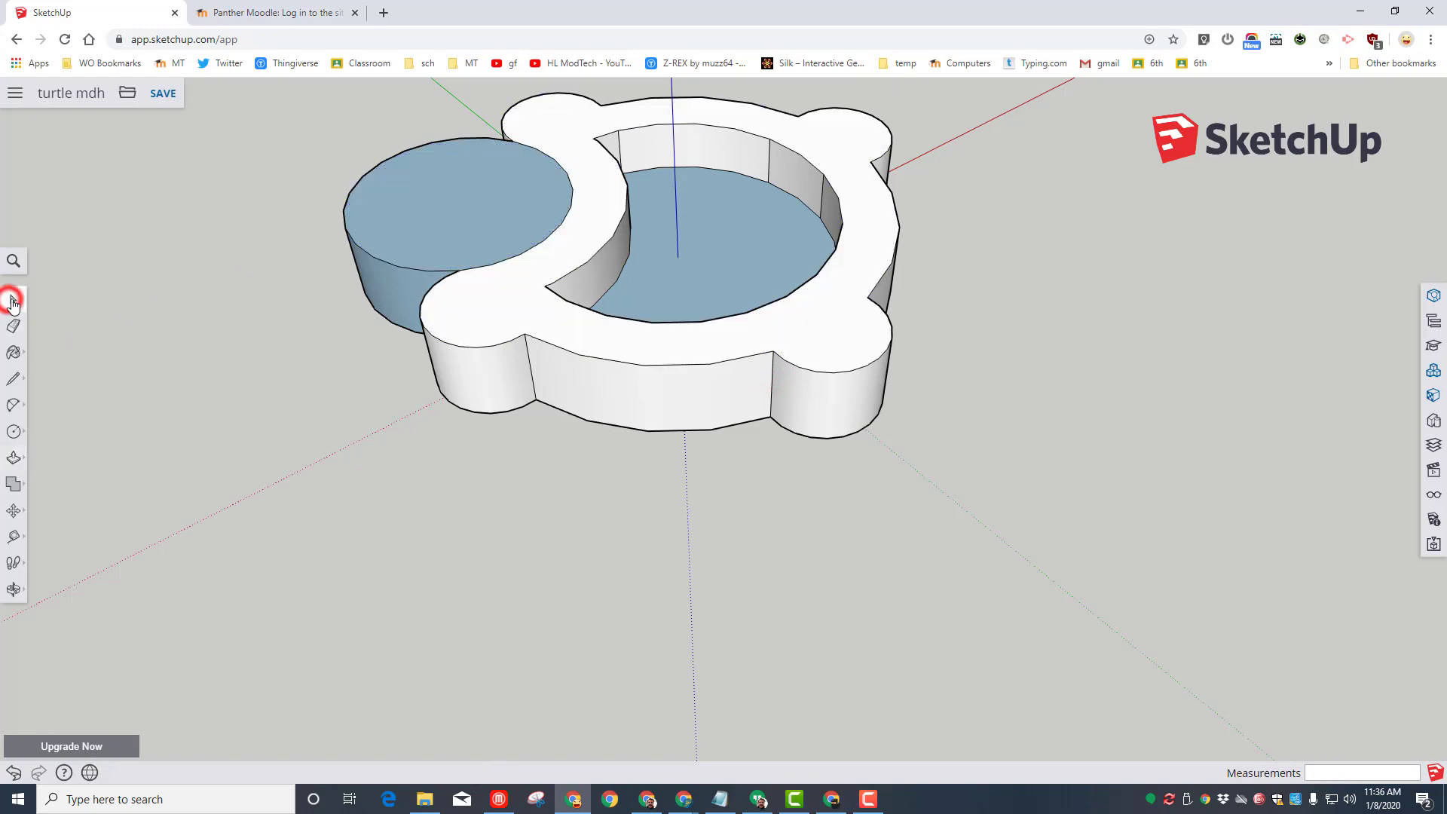
click(423, 196)
right_click(450, 200)
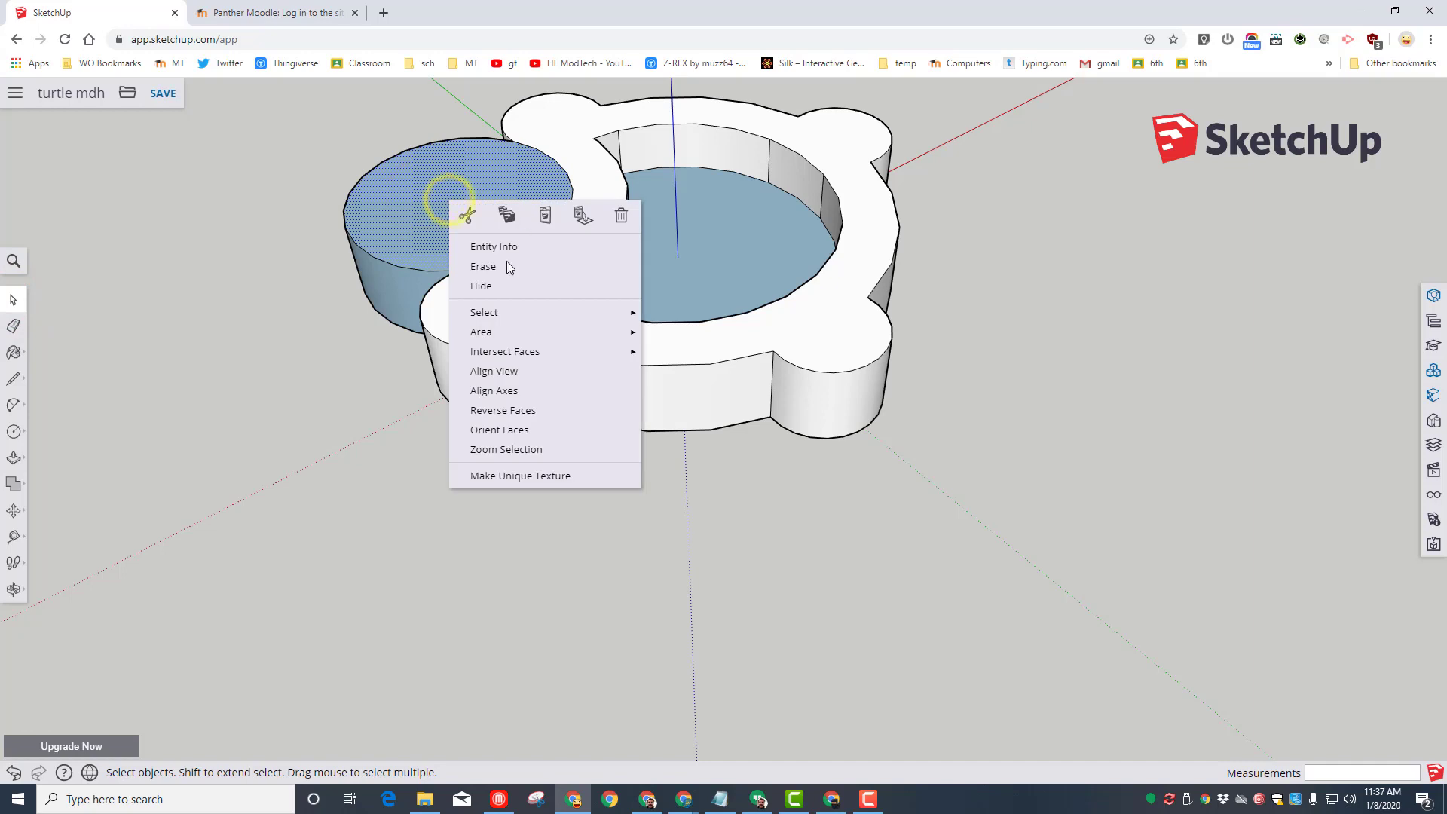
click(503, 410)
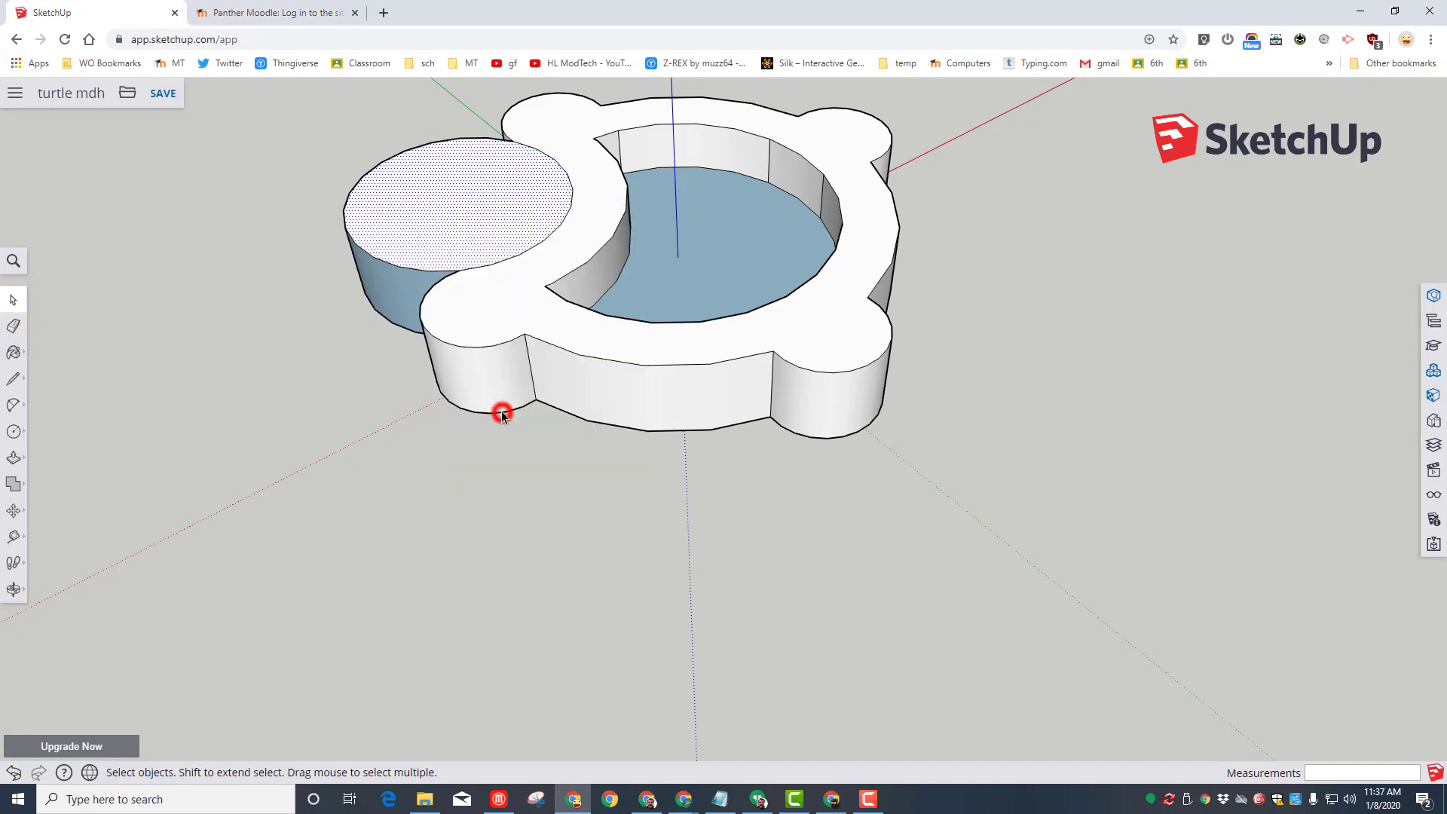
Step: Reverse the inner shell's top face and the head's side face, and save the model
right_click(732, 225)
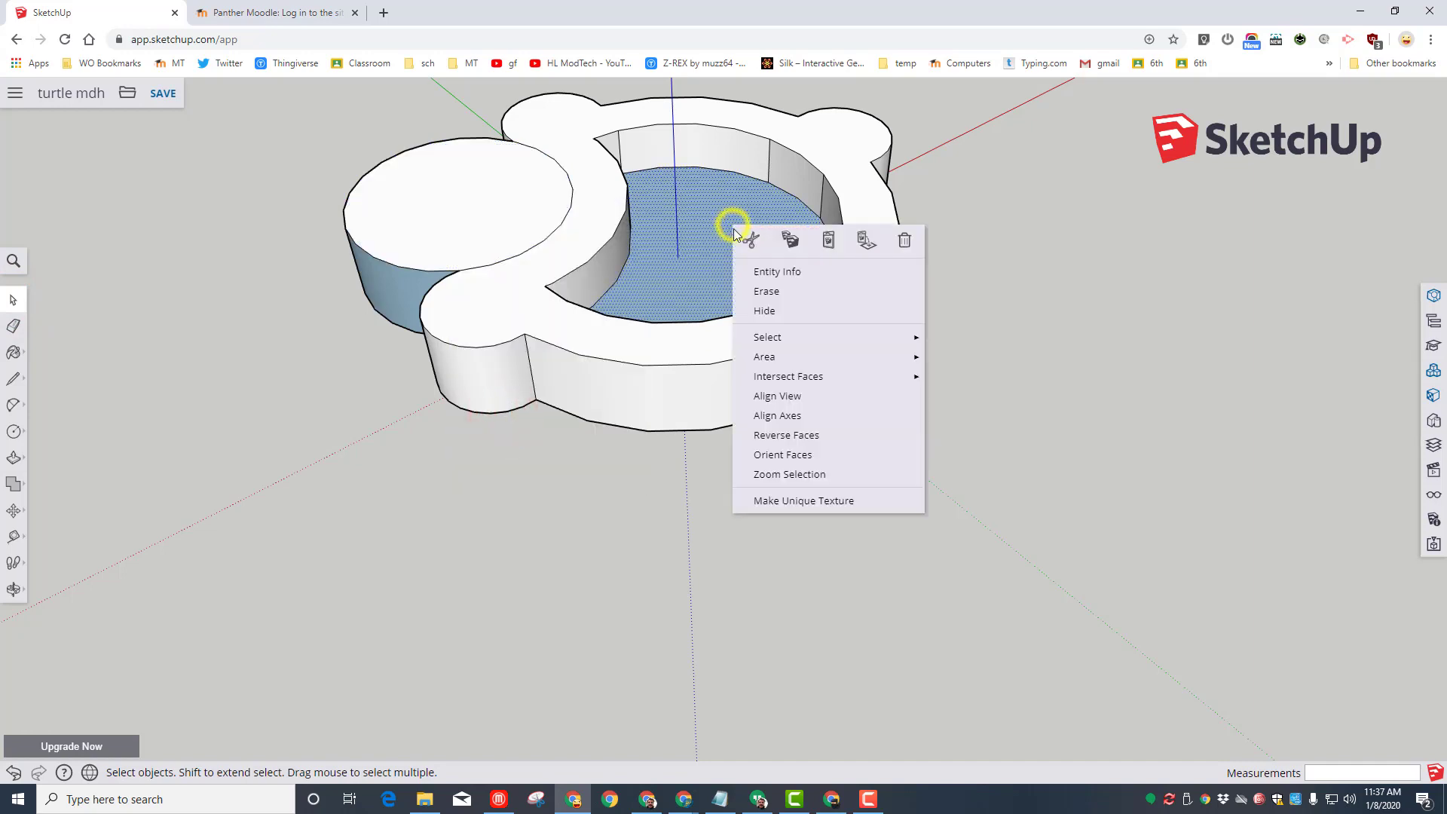
click(788, 436)
right_click(384, 281)
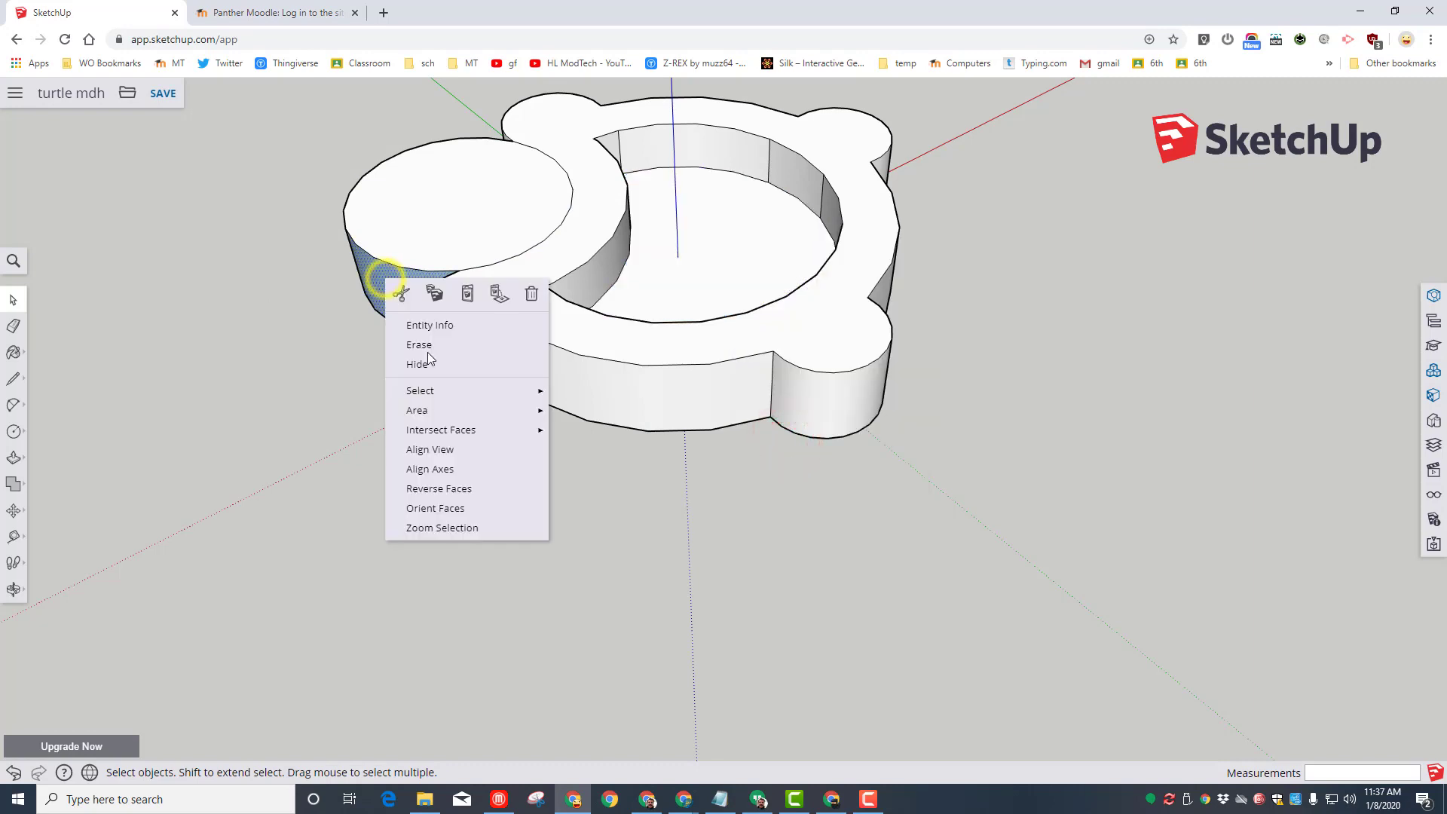
click(452, 489)
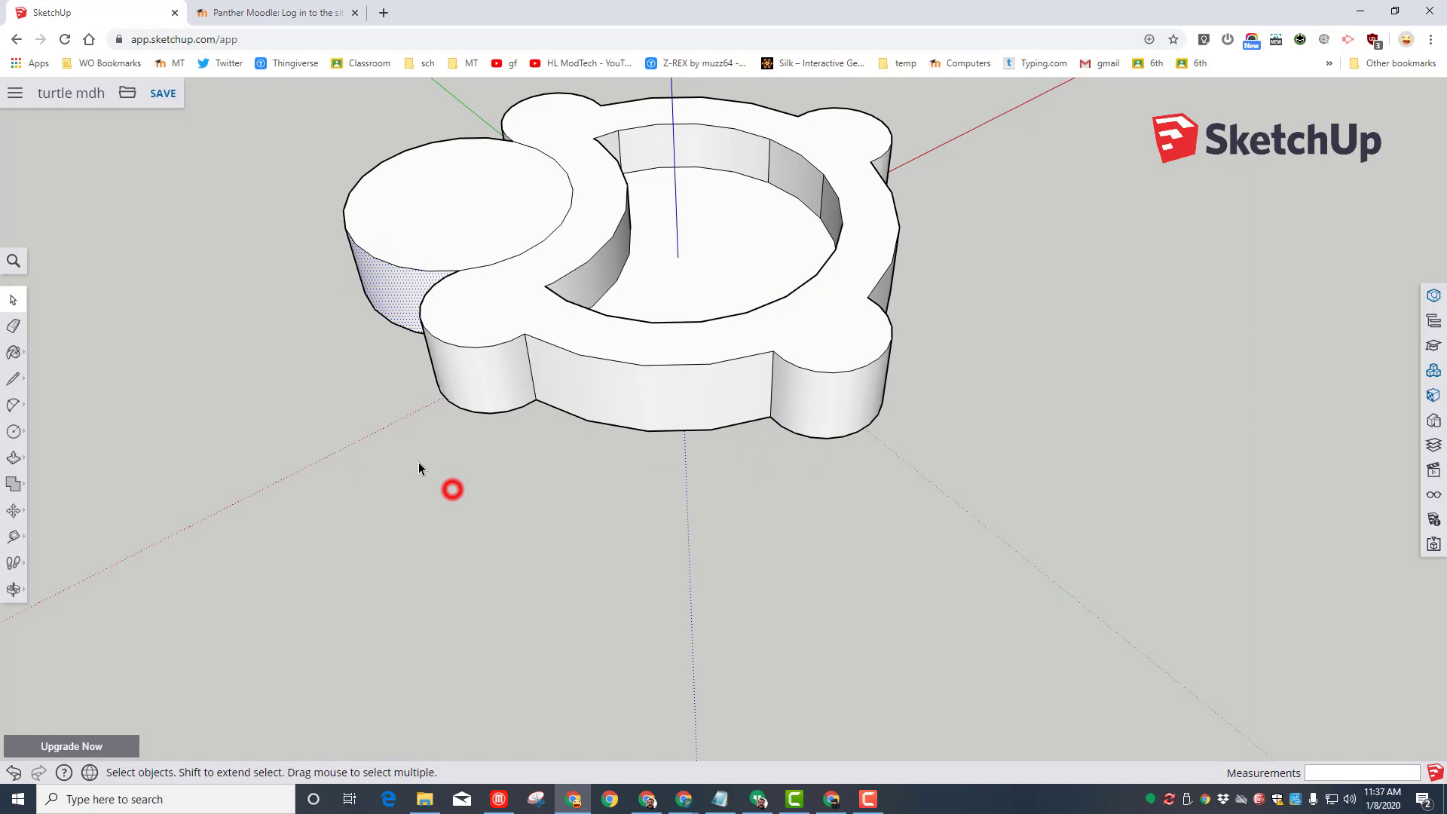
click(274, 361)
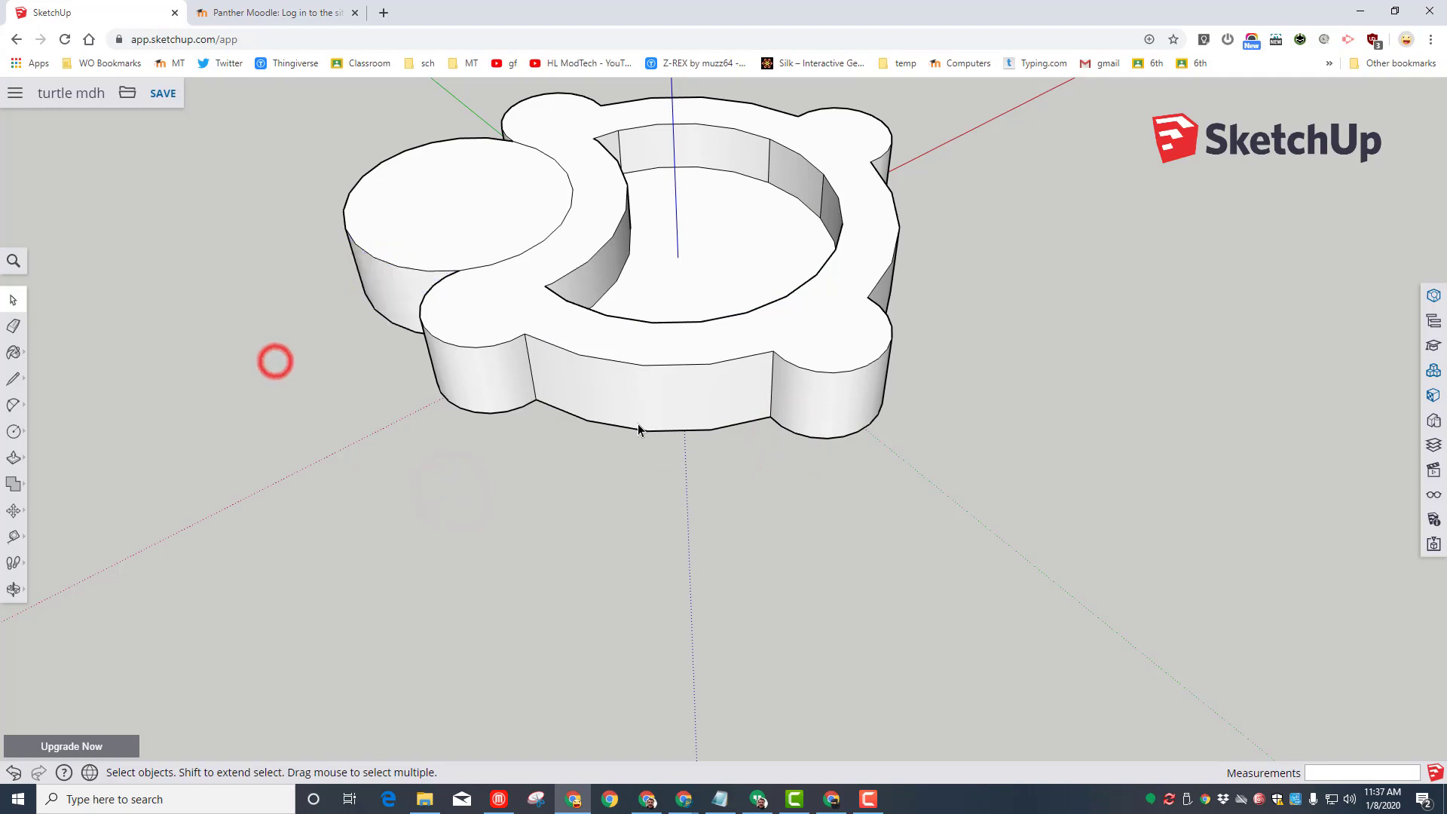
right_click(426, 458)
click(688, 467)
click(164, 96)
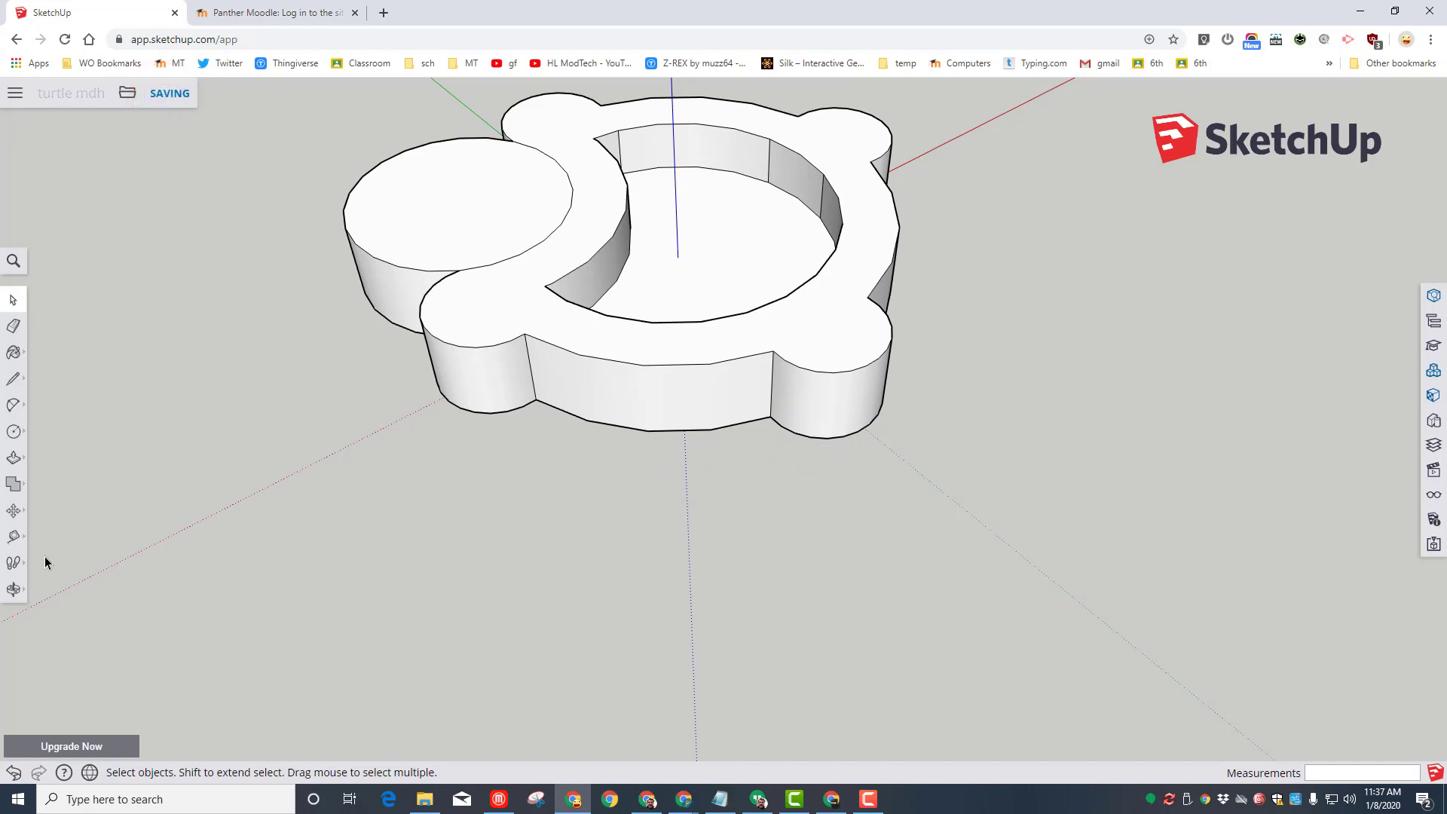
Step: Orbit to view the turtle from behind and open the Colors collection of the materials library at its green shades
click(14, 592)
click(58, 527)
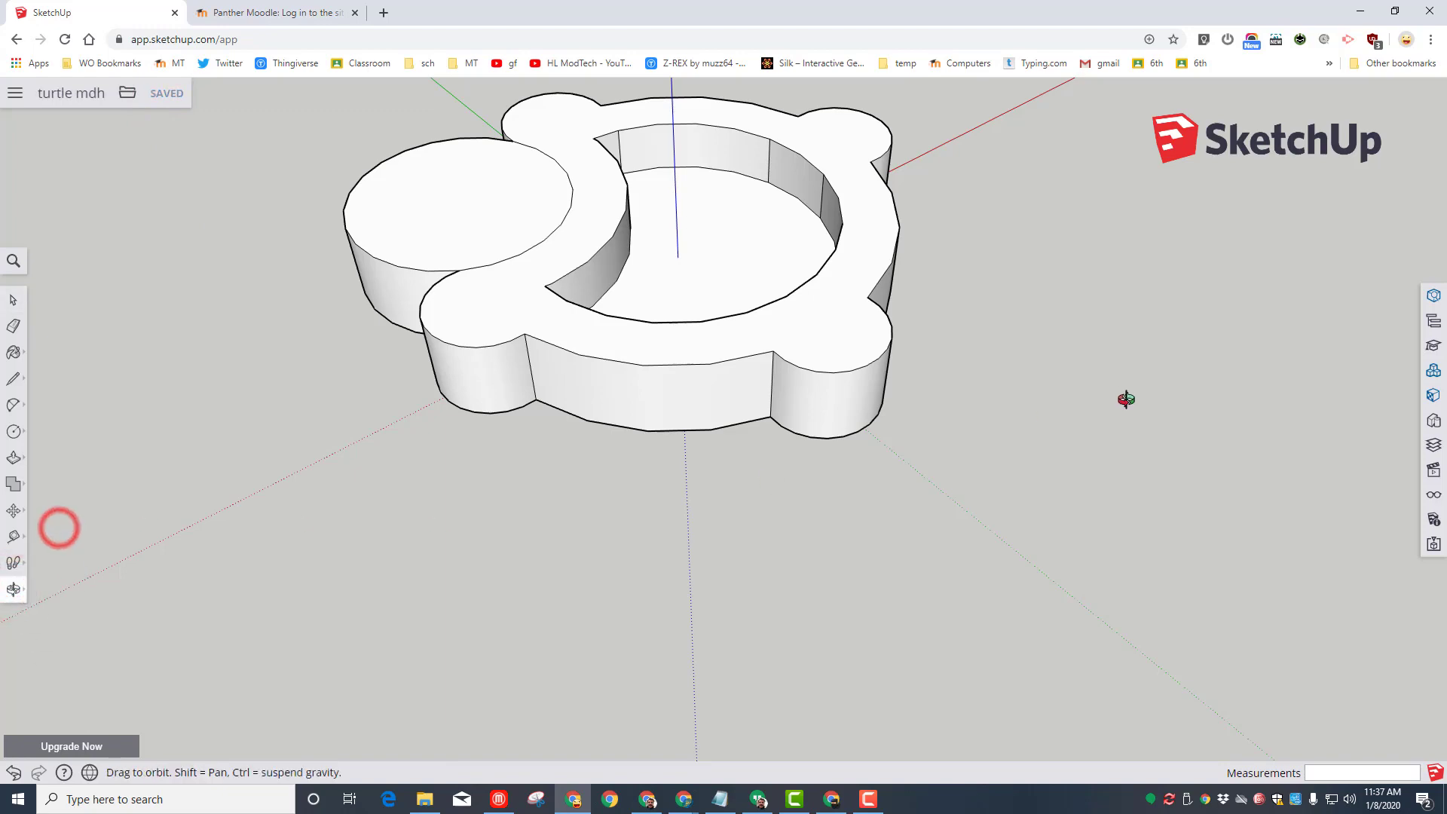
drag(1135, 414, 578, 367)
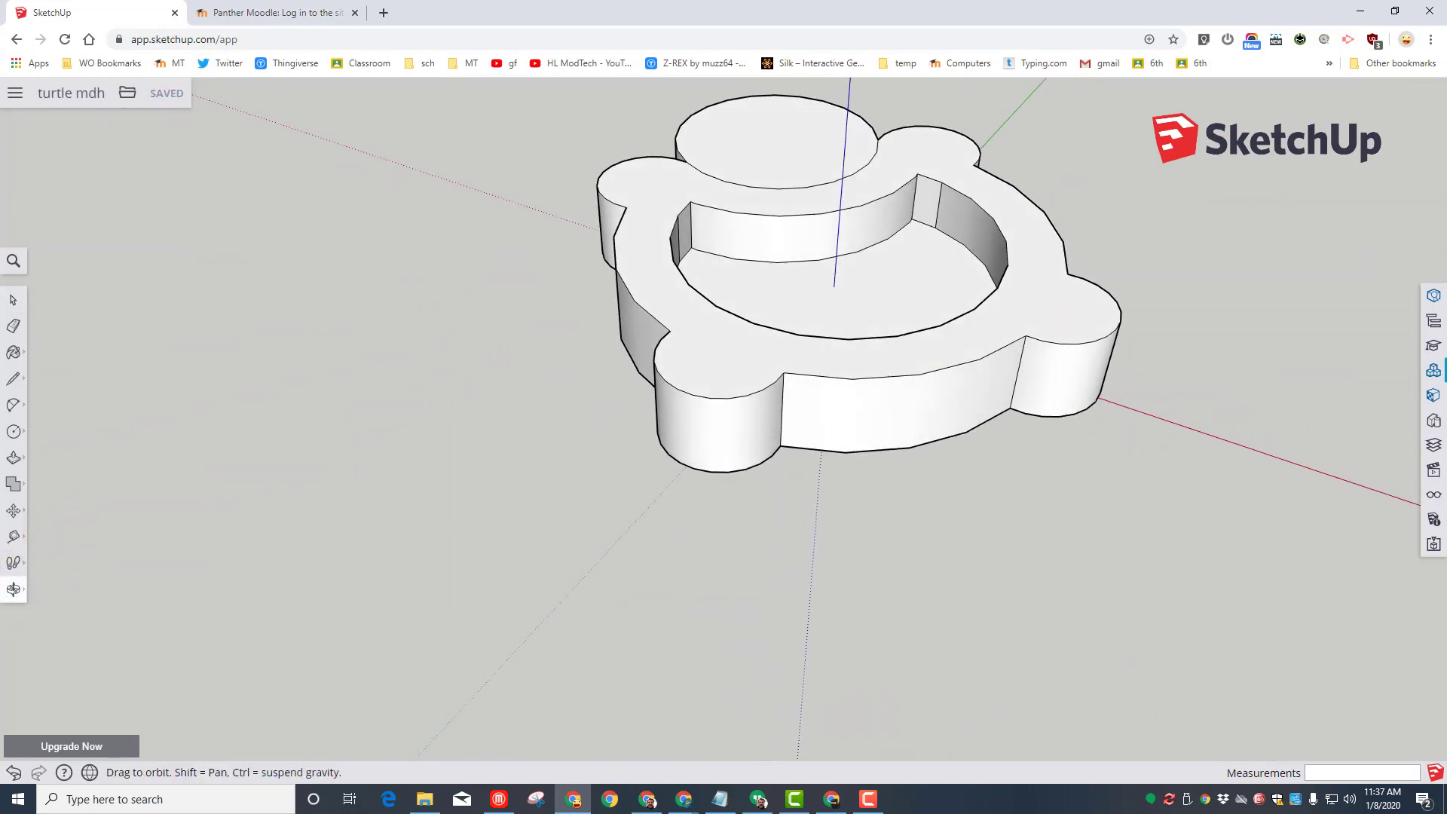
click(1432, 398)
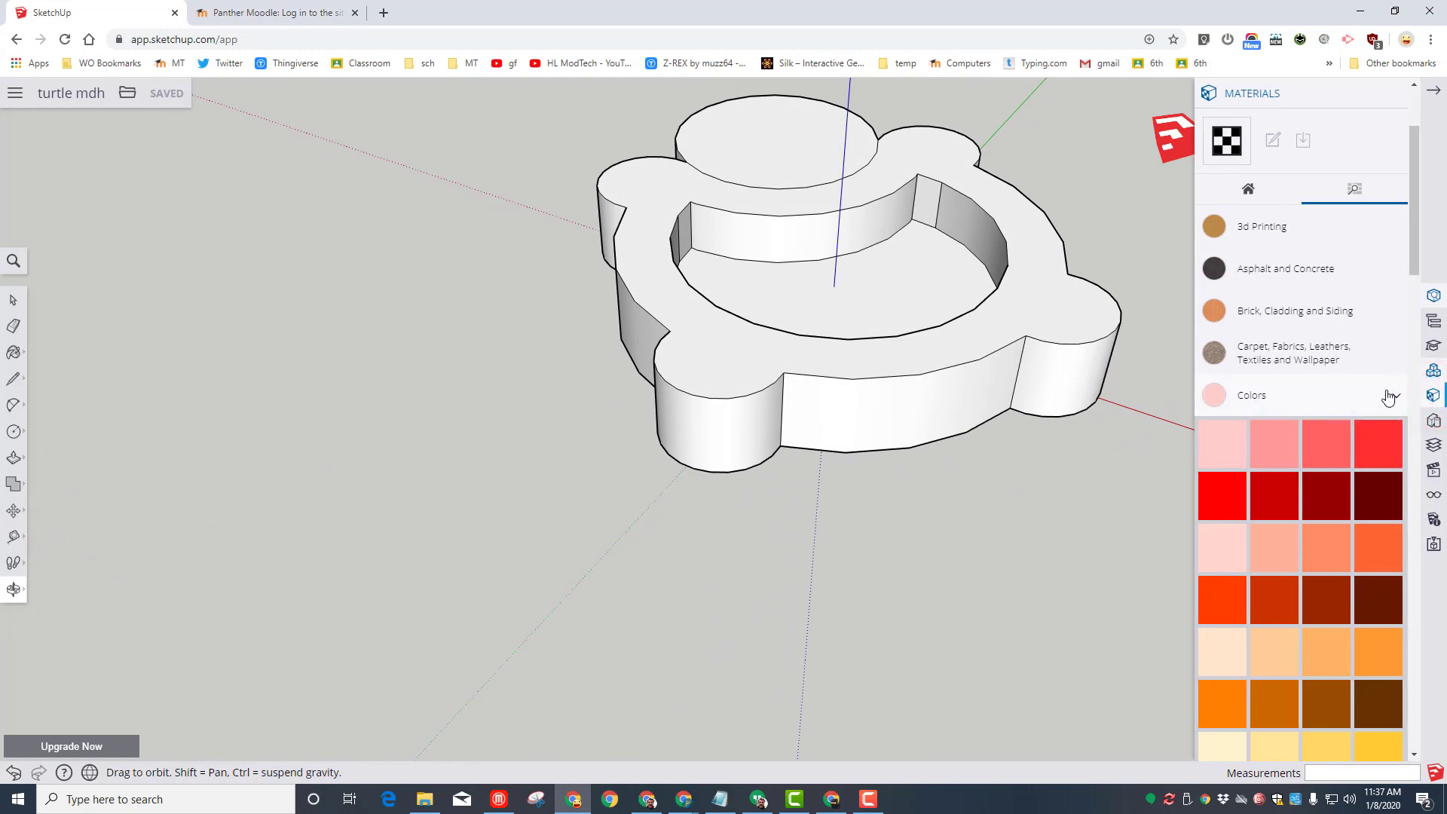
click(1251, 192)
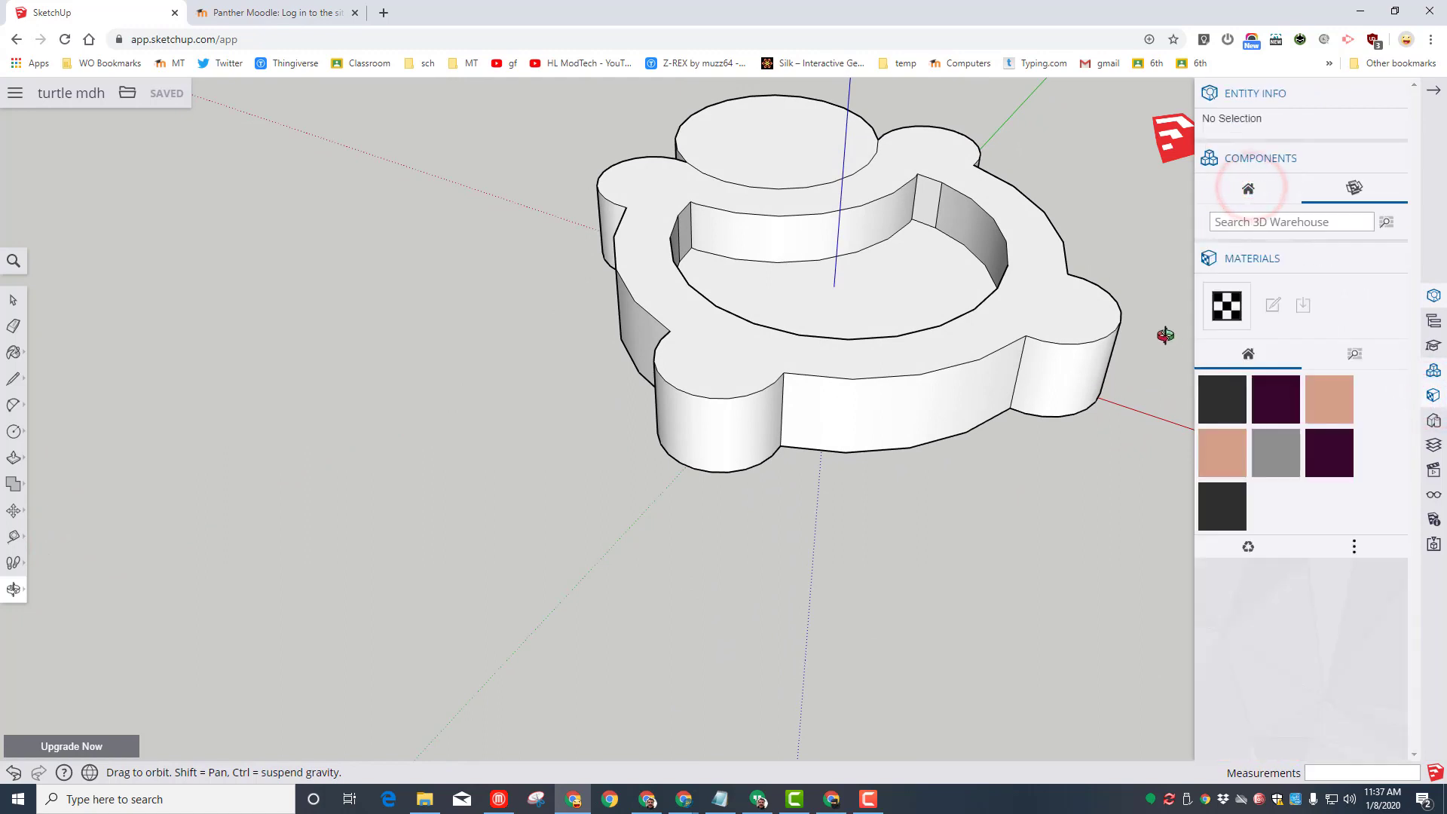
click(1352, 355)
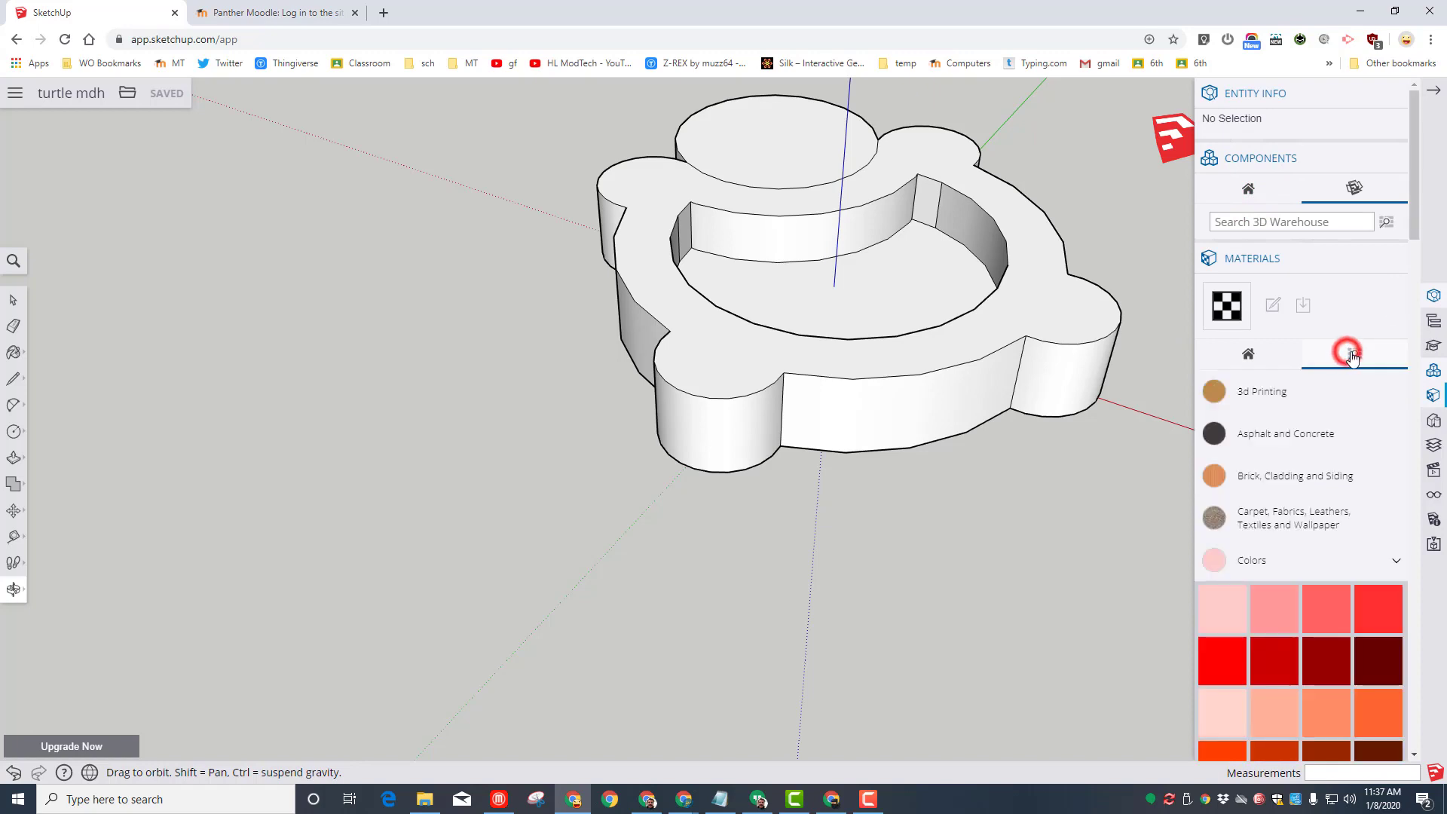
click(1394, 564)
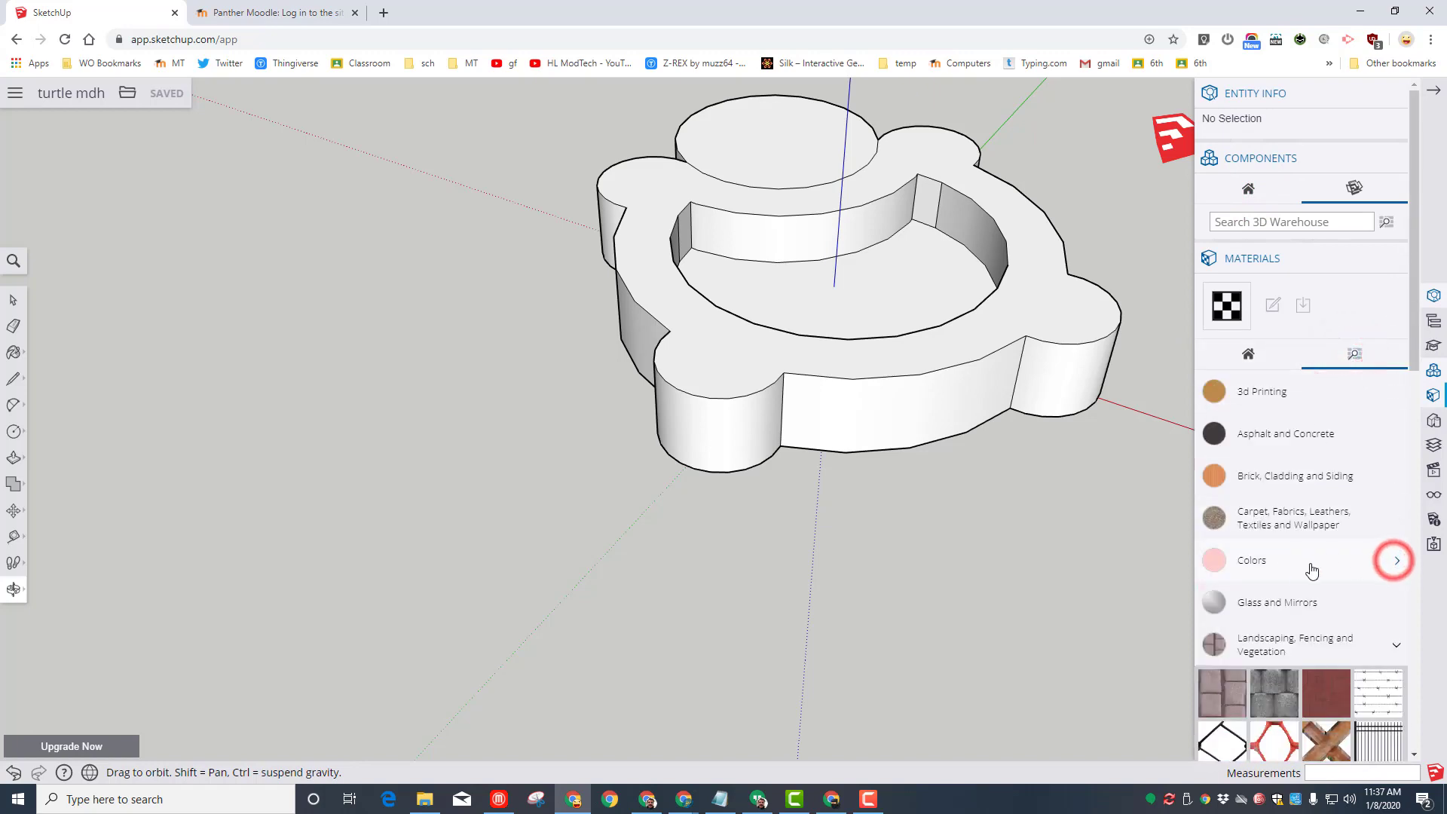
click(1396, 555)
scroll(1394, 555, down, 9)
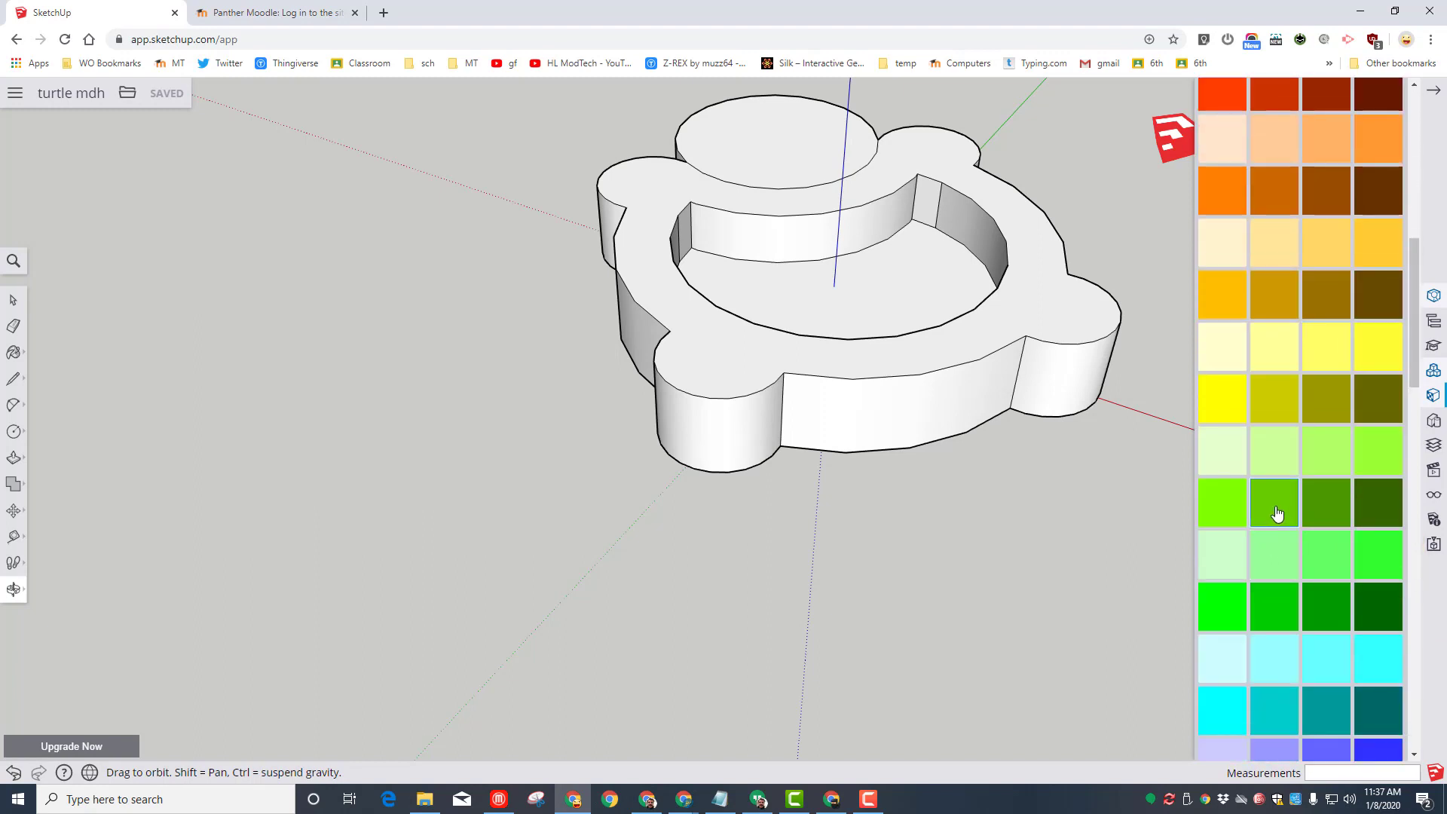
Step: Select the whole turtle and paint all of its faces medium yellowish green
click(13, 300)
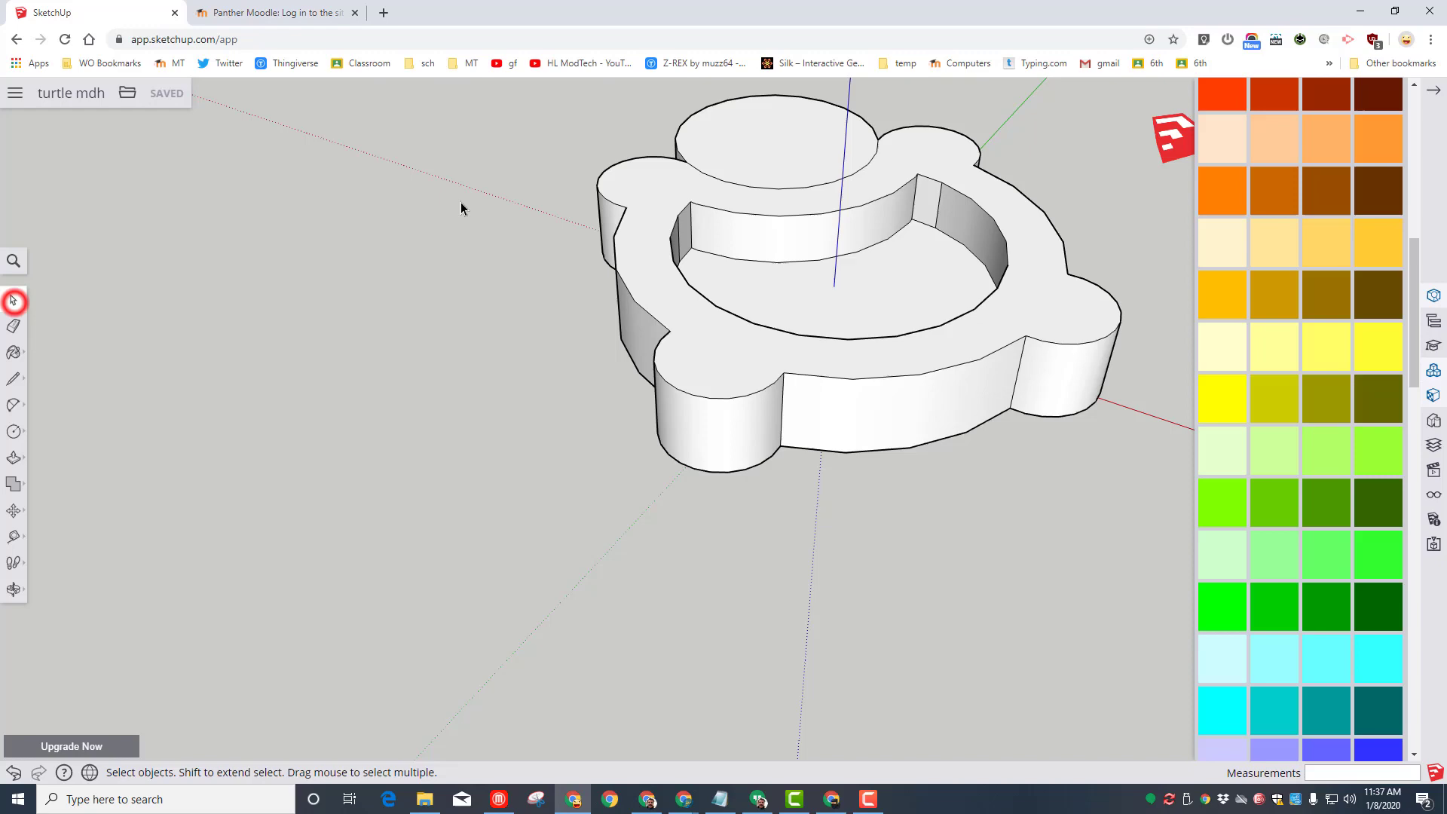
drag(548, 98, 1160, 500)
scroll(1281, 566, up, 3)
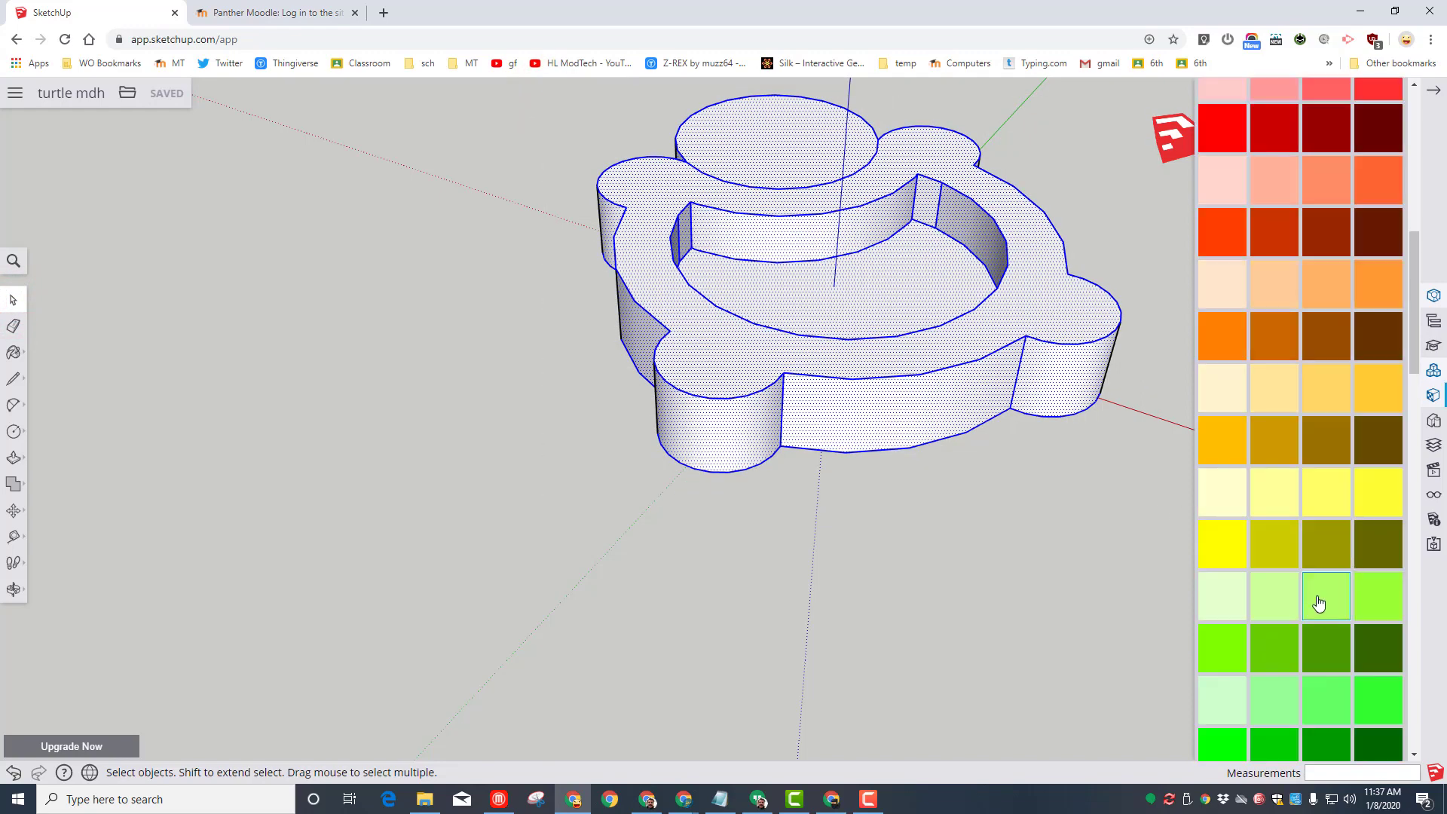
click(1328, 647)
click(743, 357)
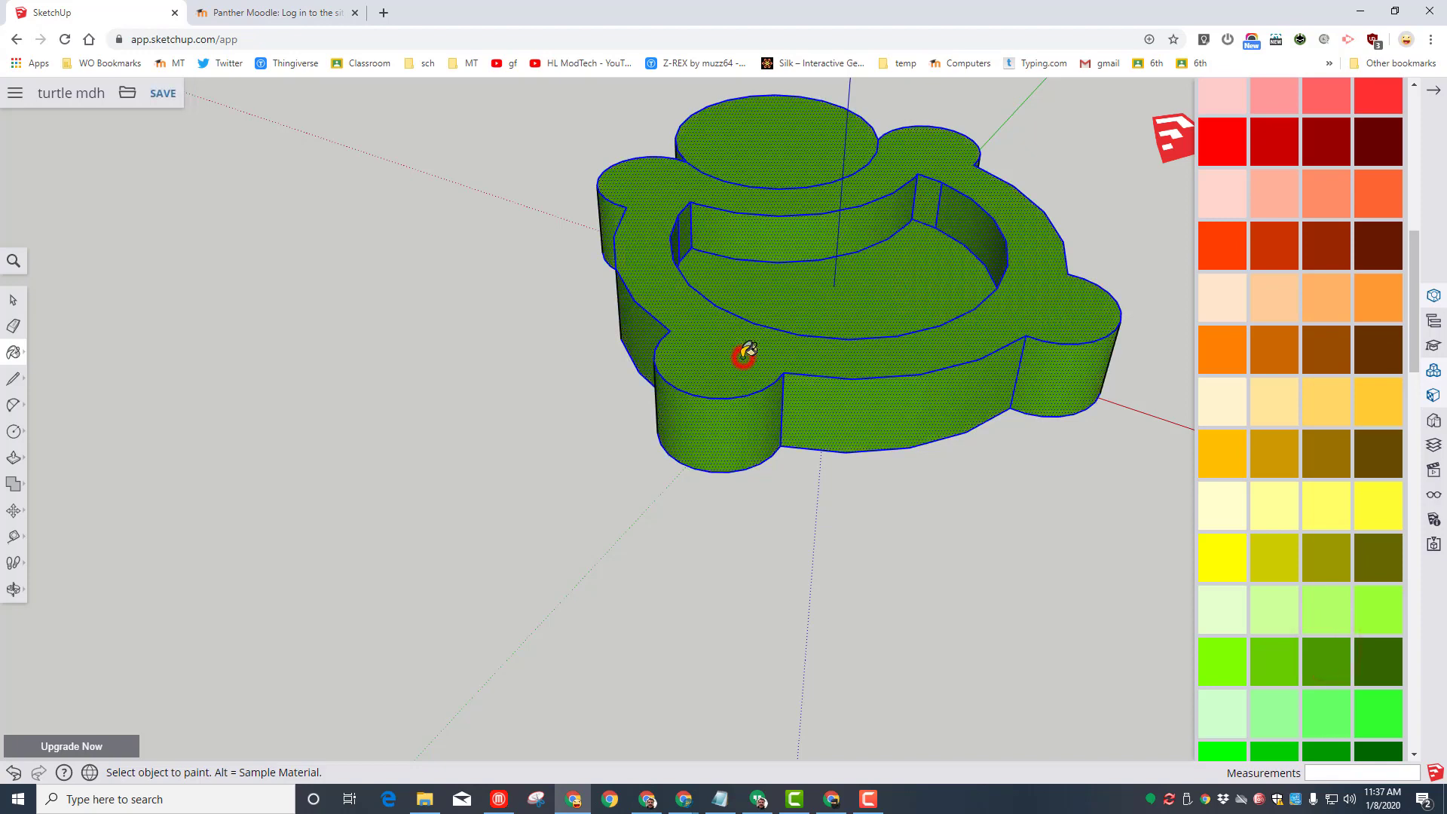
Step: Paint only the top face of the body ring and feet in a darker pure green
click(16, 301)
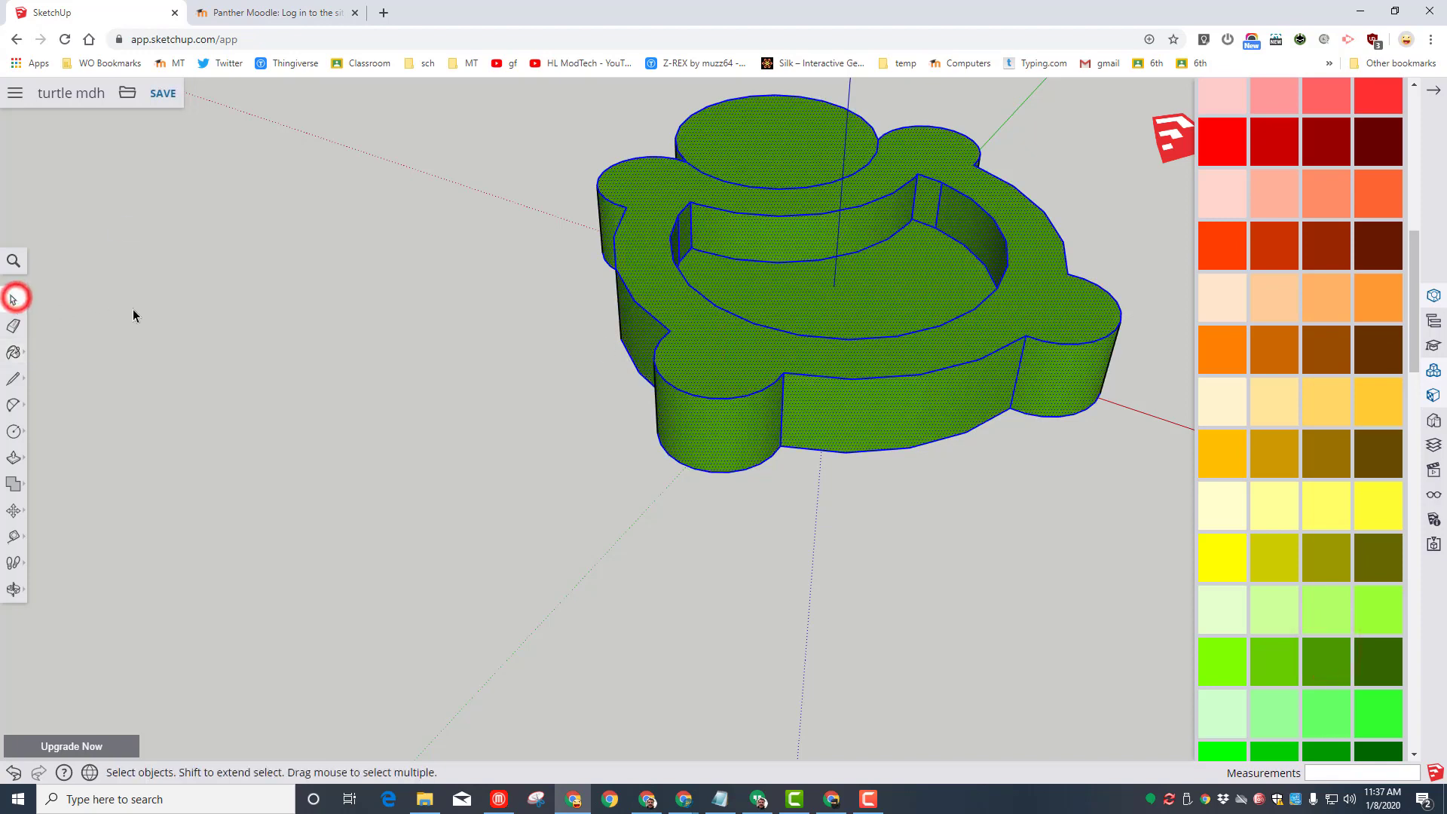
click(168, 300)
scroll(1281, 452, down, 3)
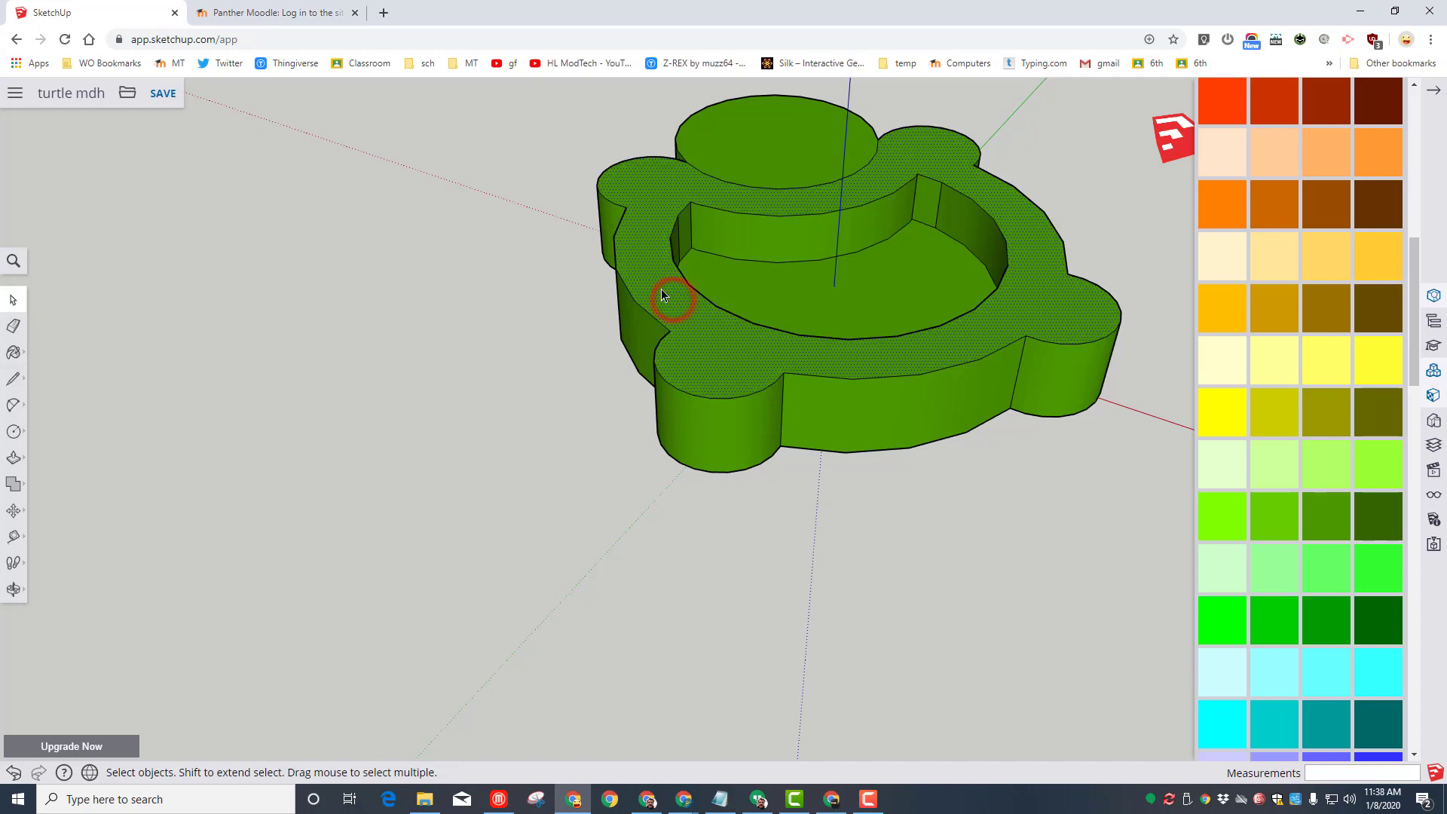
scroll(1288, 346, up, 3)
scroll(1348, 633, down, 3)
click(1318, 636)
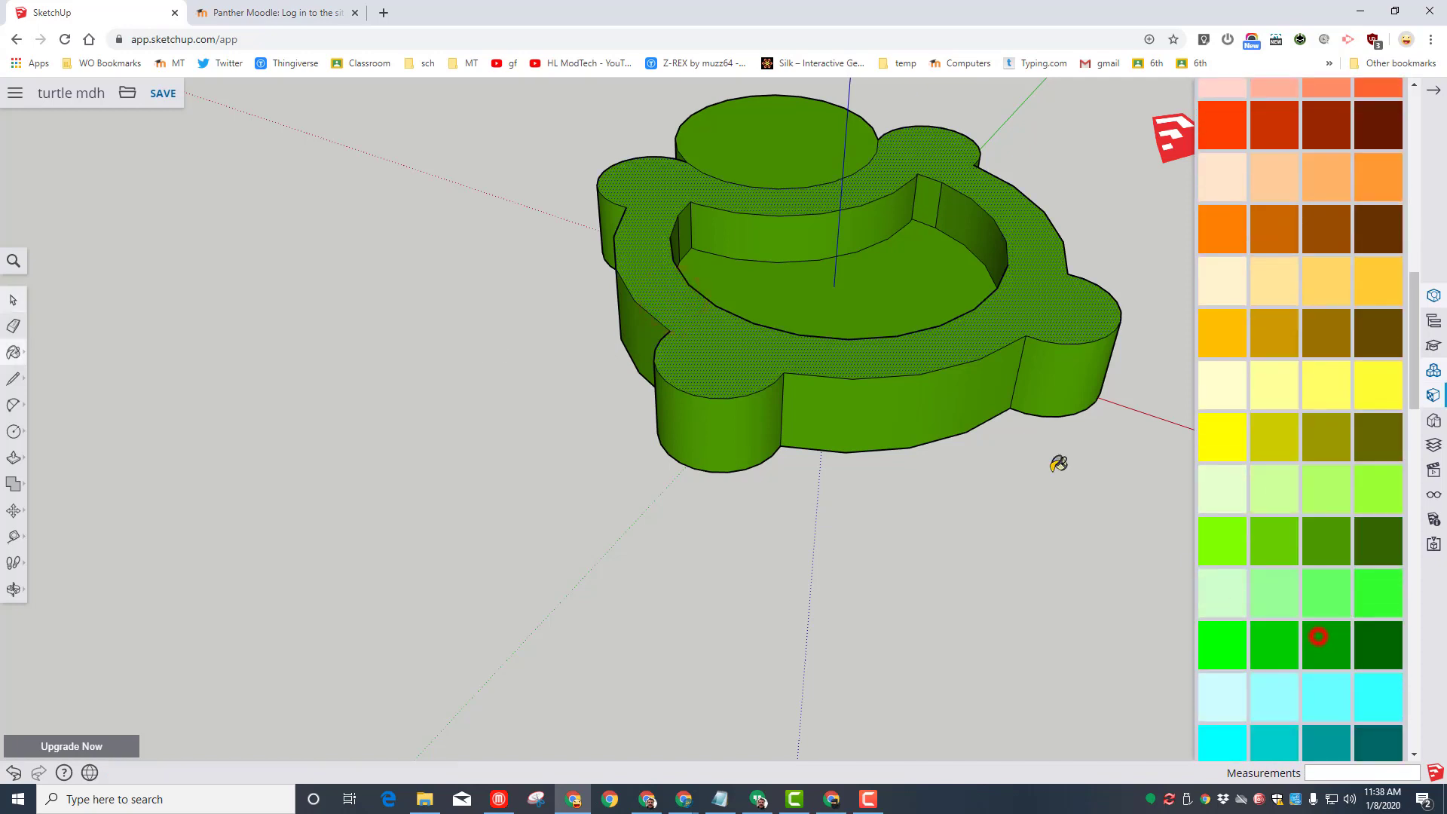
click(727, 339)
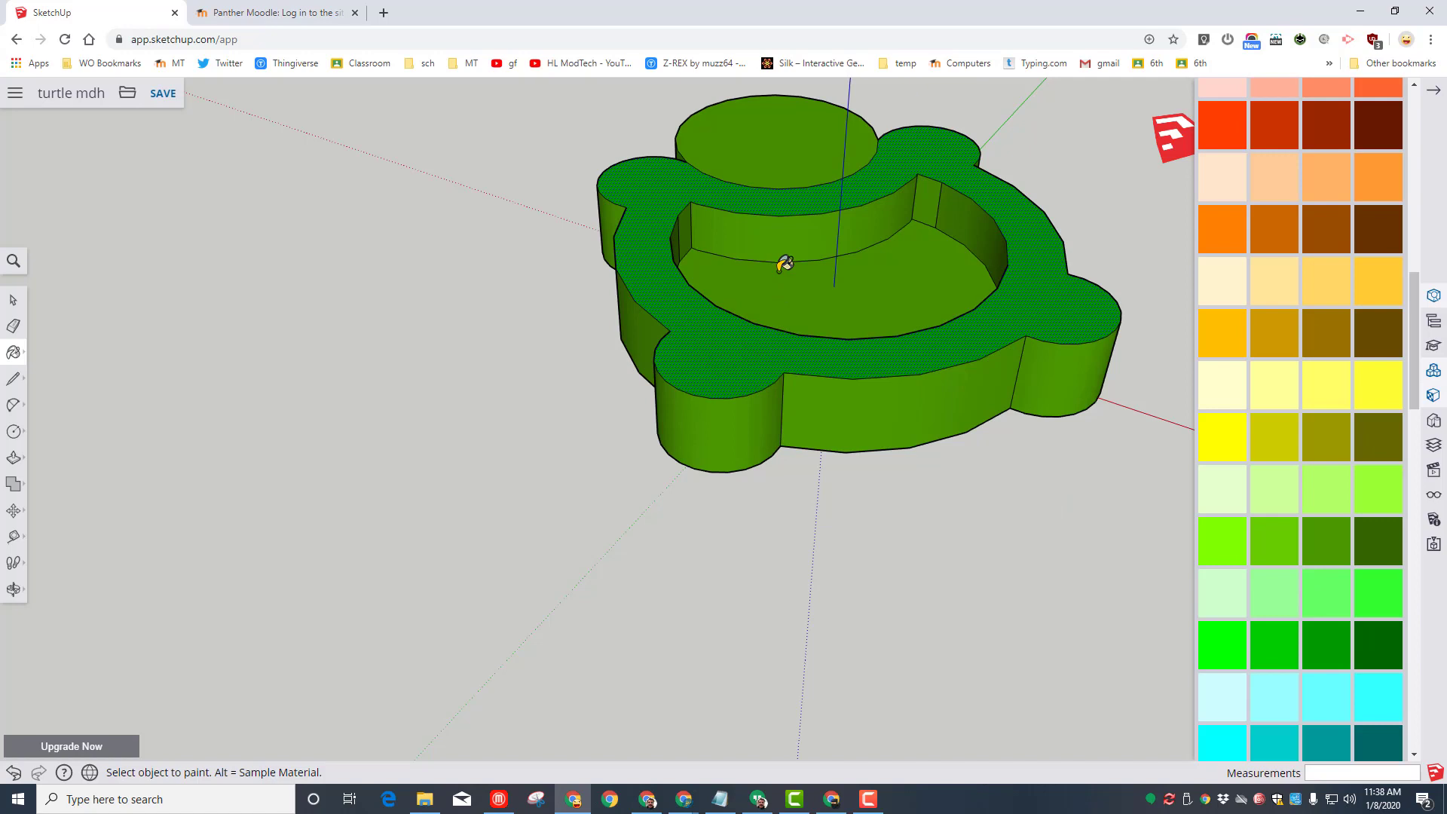
Step: Try the light orange Color C03 on the inner shell face
middle_drag(738, 424, 881, 294)
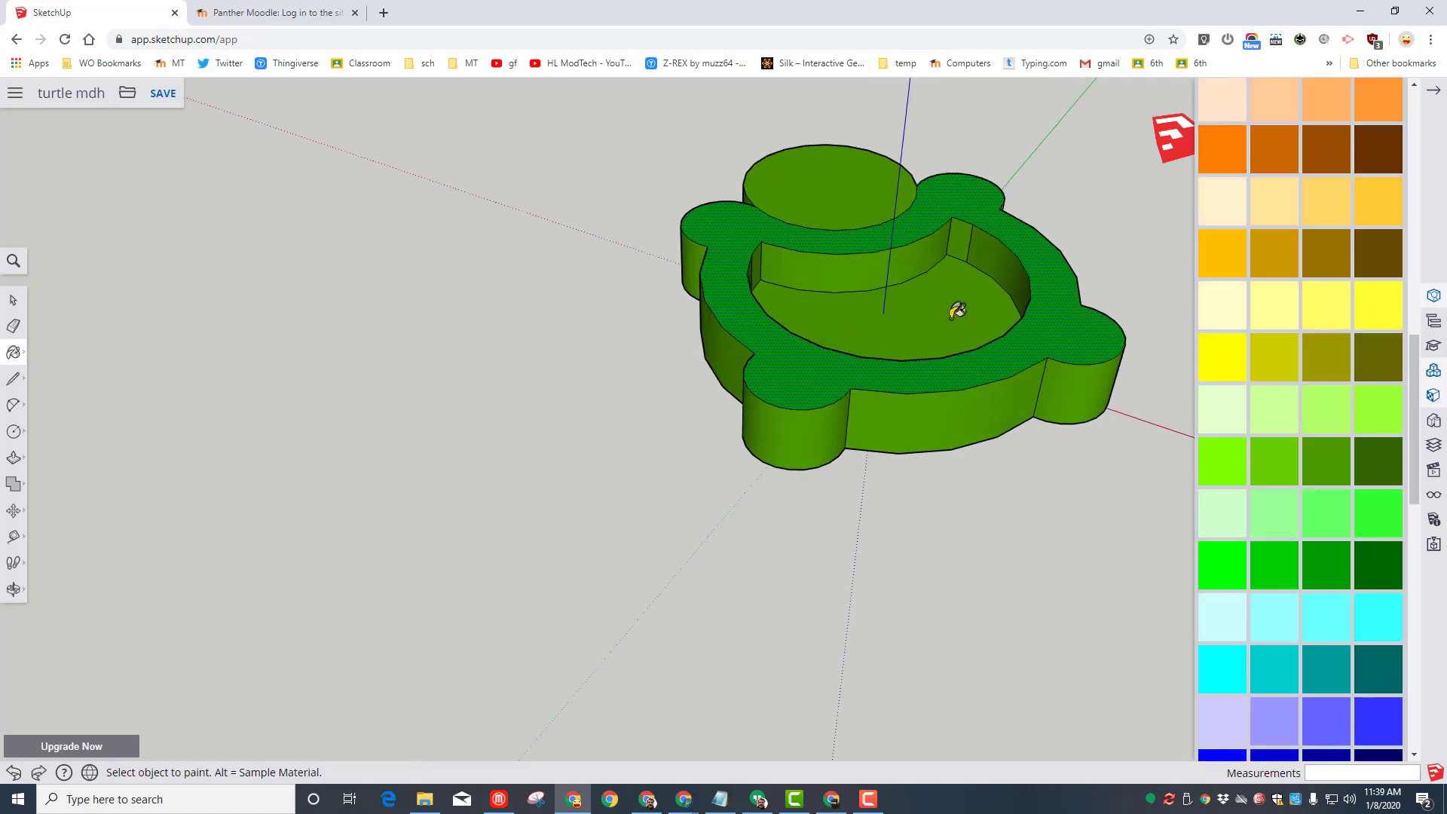
click(1326, 99)
click(934, 311)
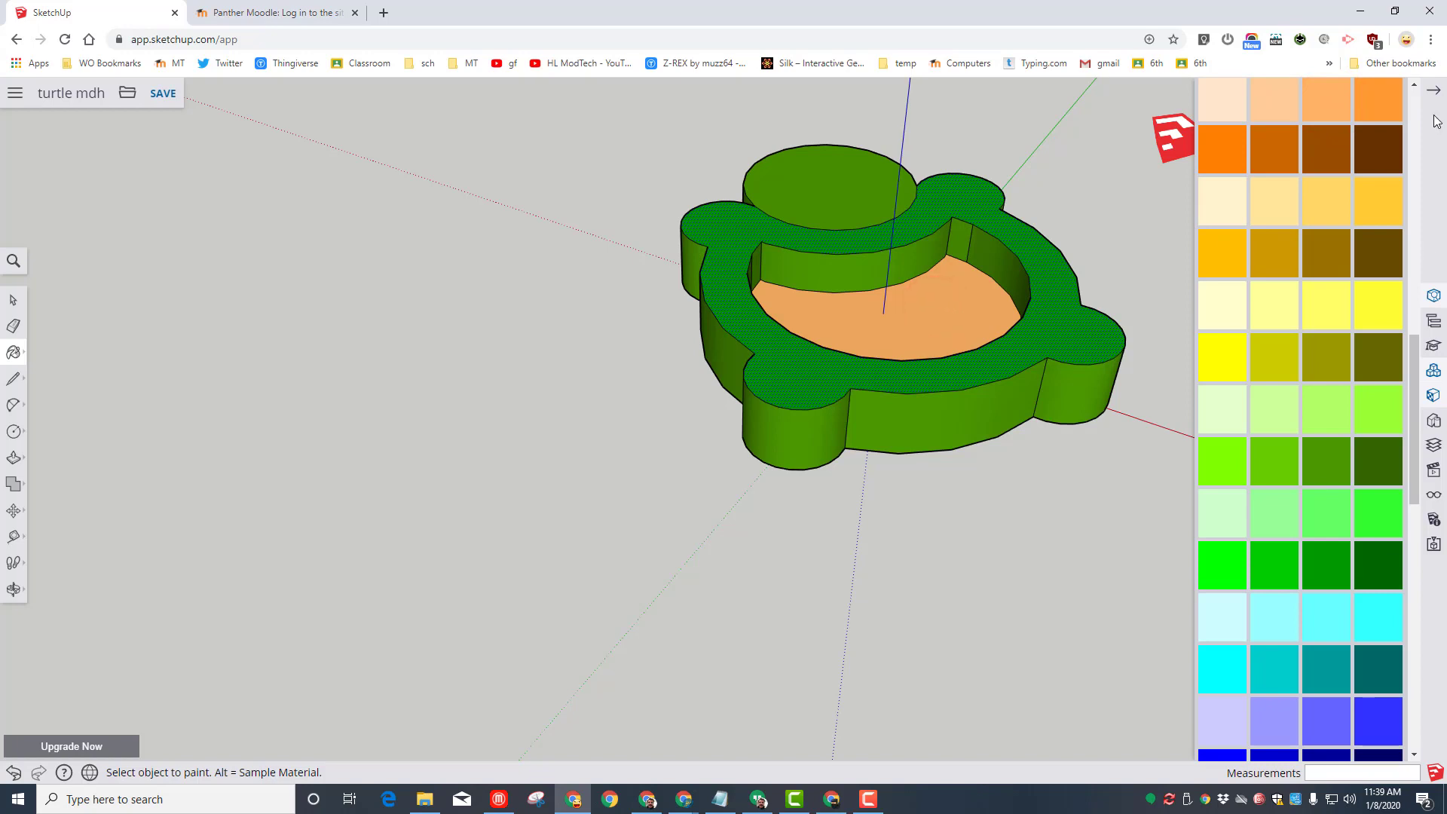
Step: Try two reddish gravel textures from the Landscaping, Fencing and Vegetation materials on the inner shell face
scroll(1398, 335, up, 10)
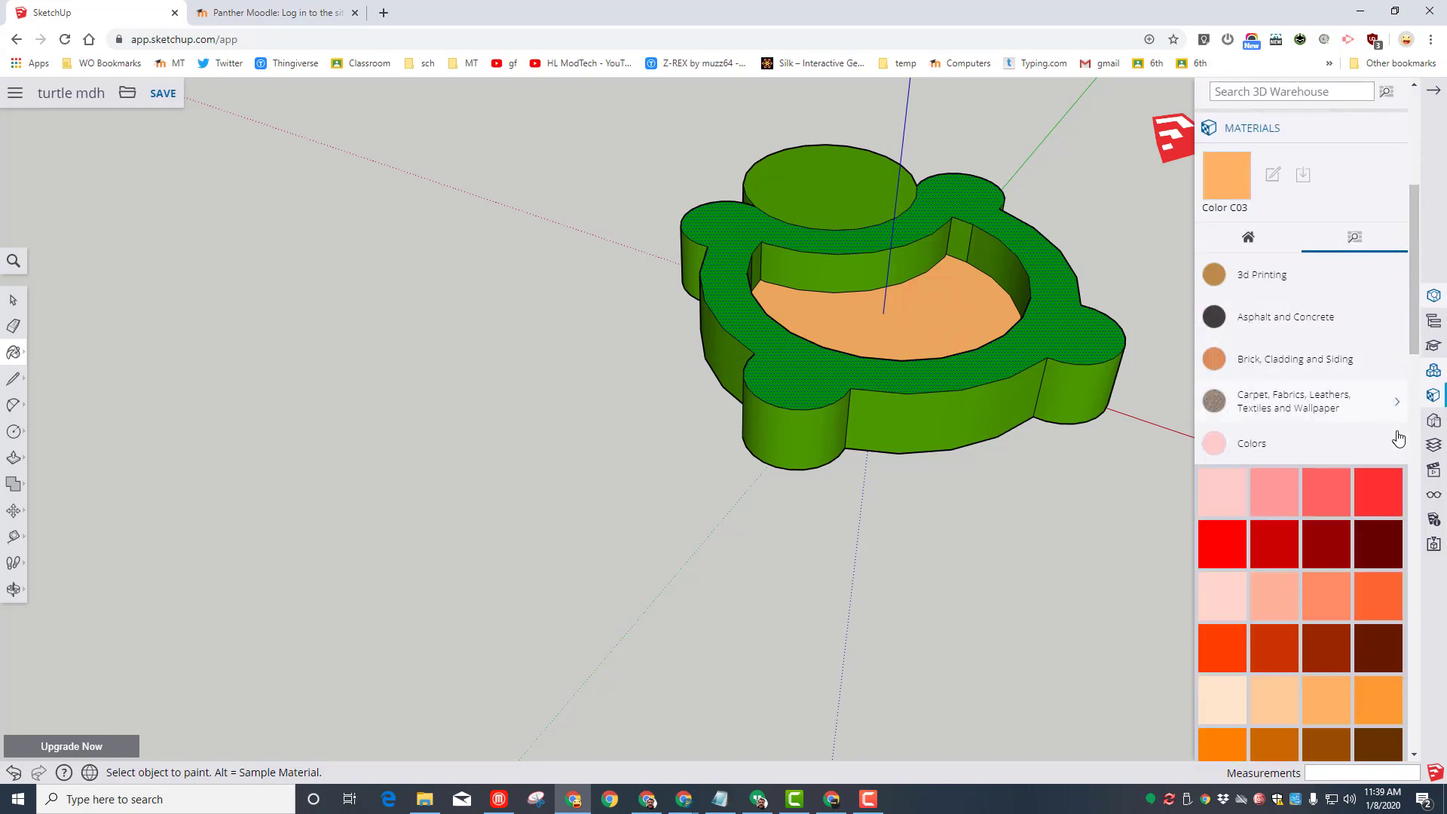
click(1396, 442)
scroll(1211, 458, down, 2)
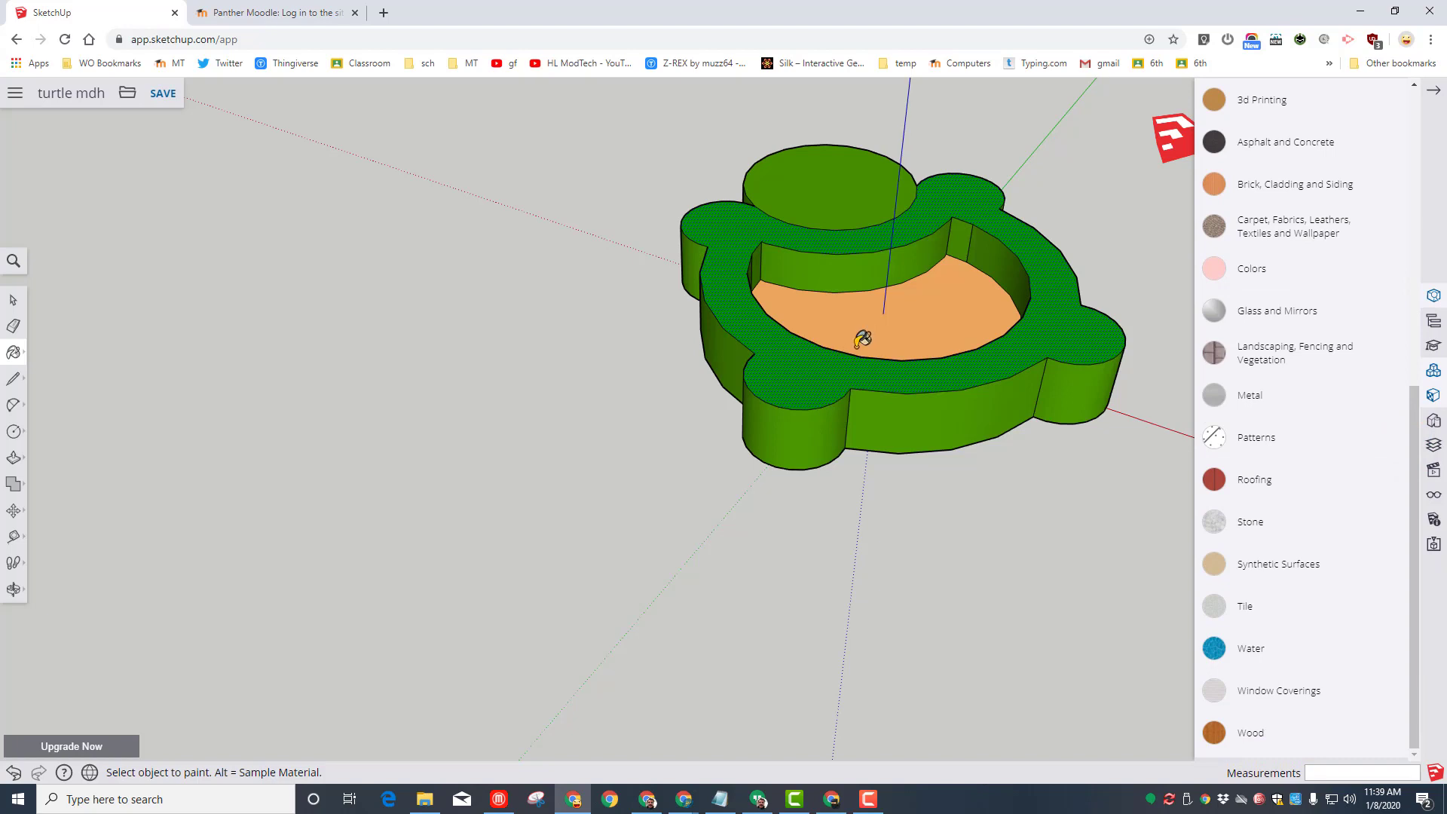
click(1264, 346)
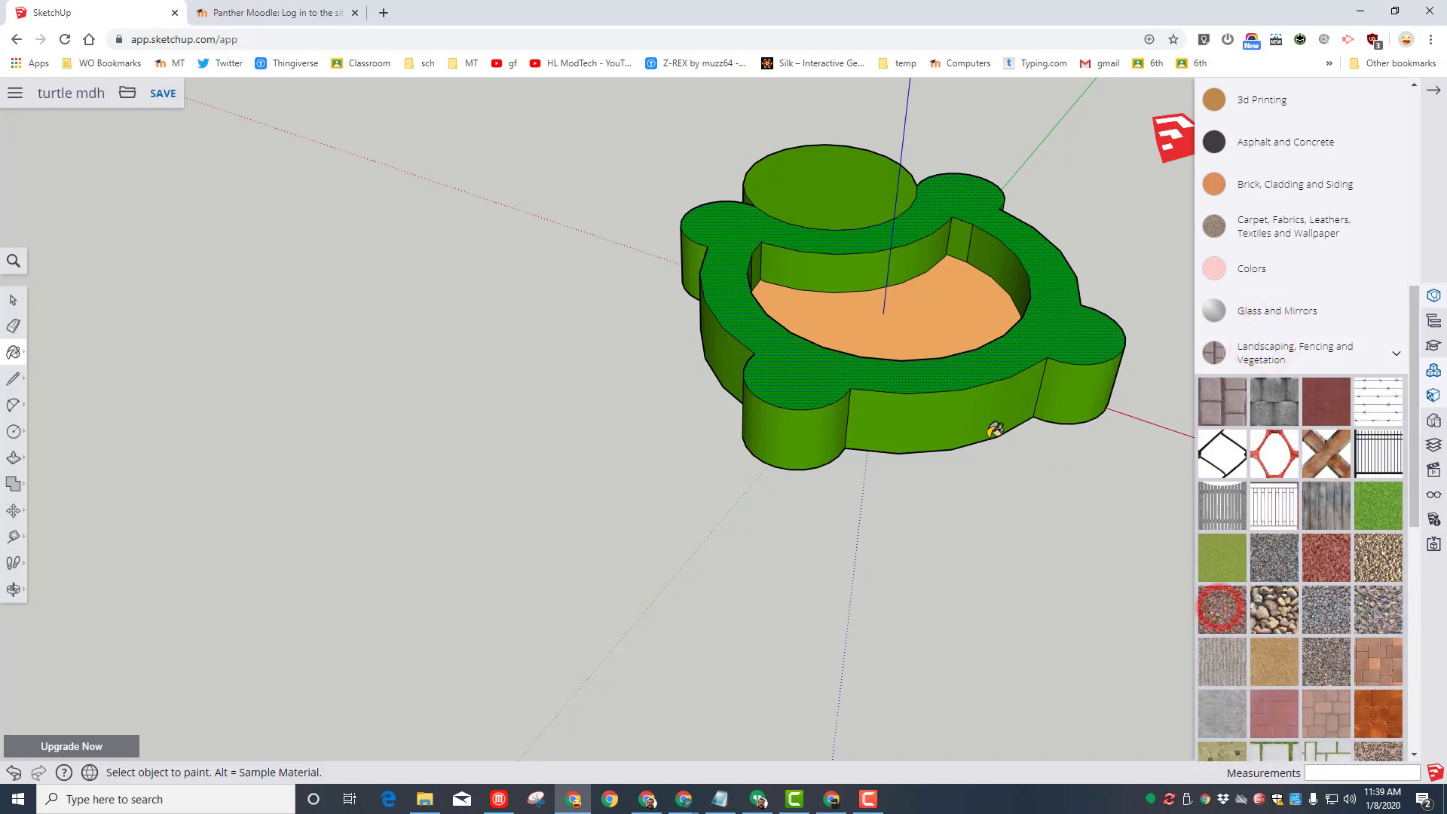
click(910, 316)
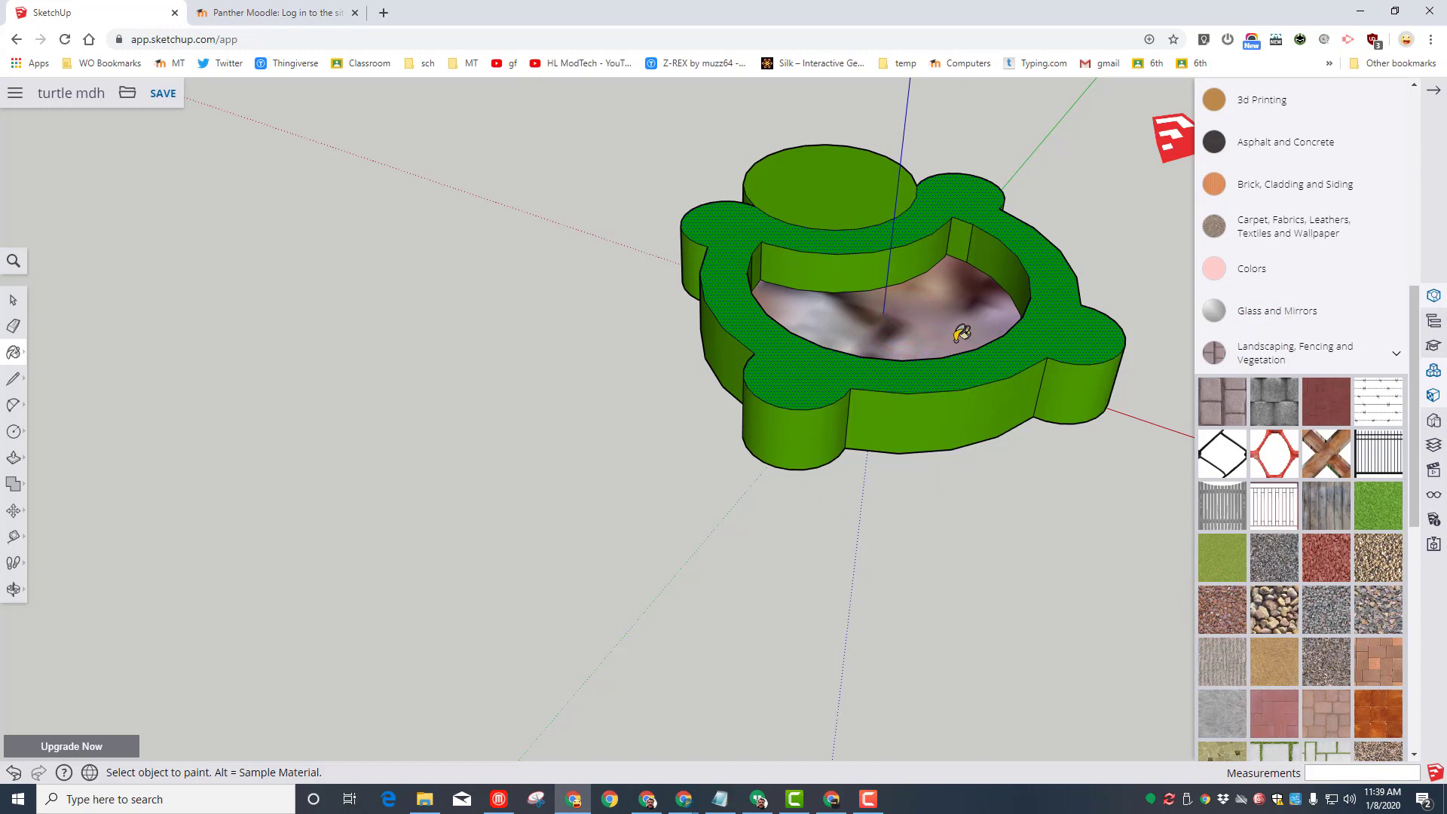
click(1327, 557)
click(935, 339)
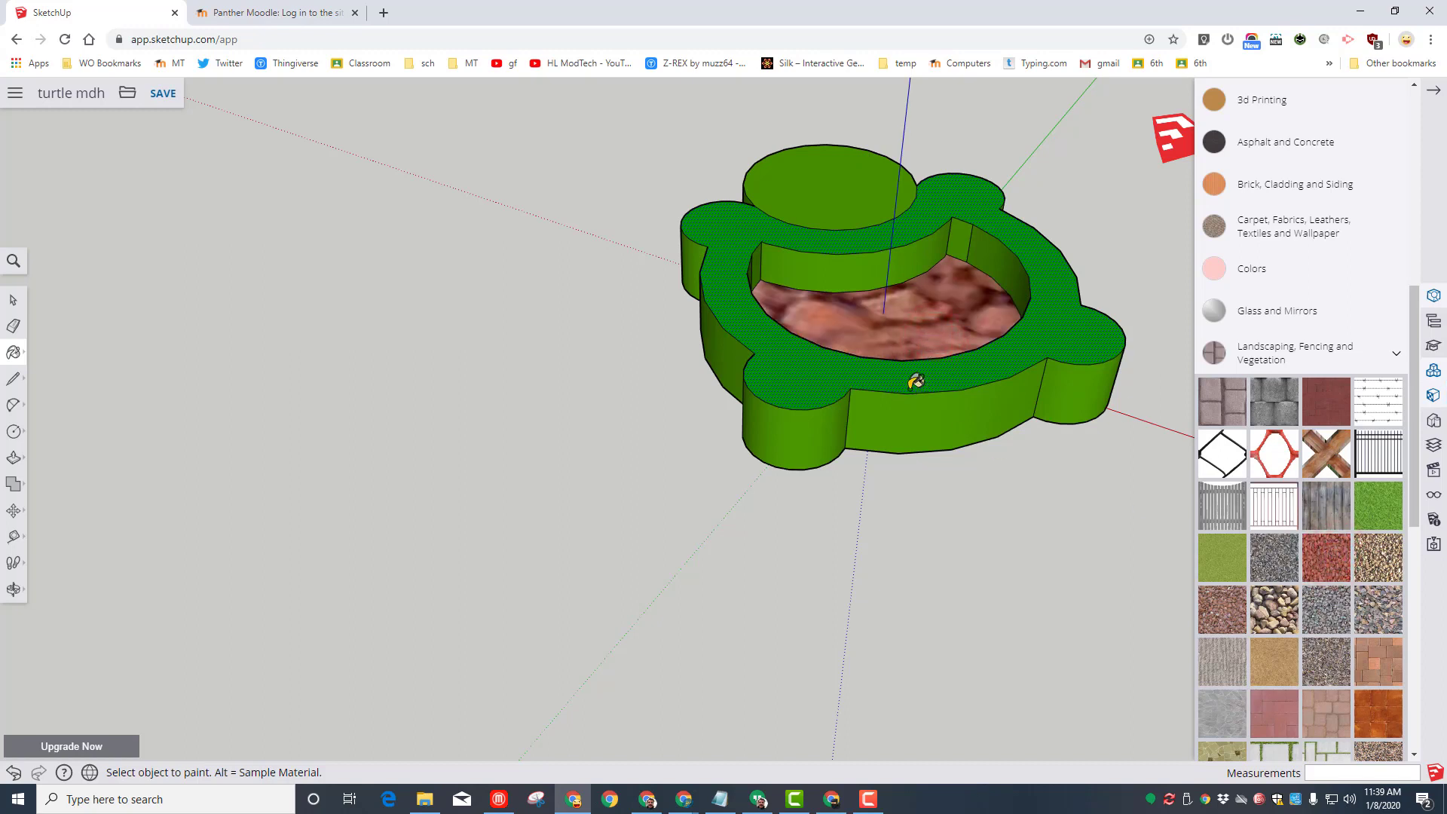
Step: Paint the inner shell face dark brown from the Colors collection and save the model
click(1394, 354)
click(1228, 268)
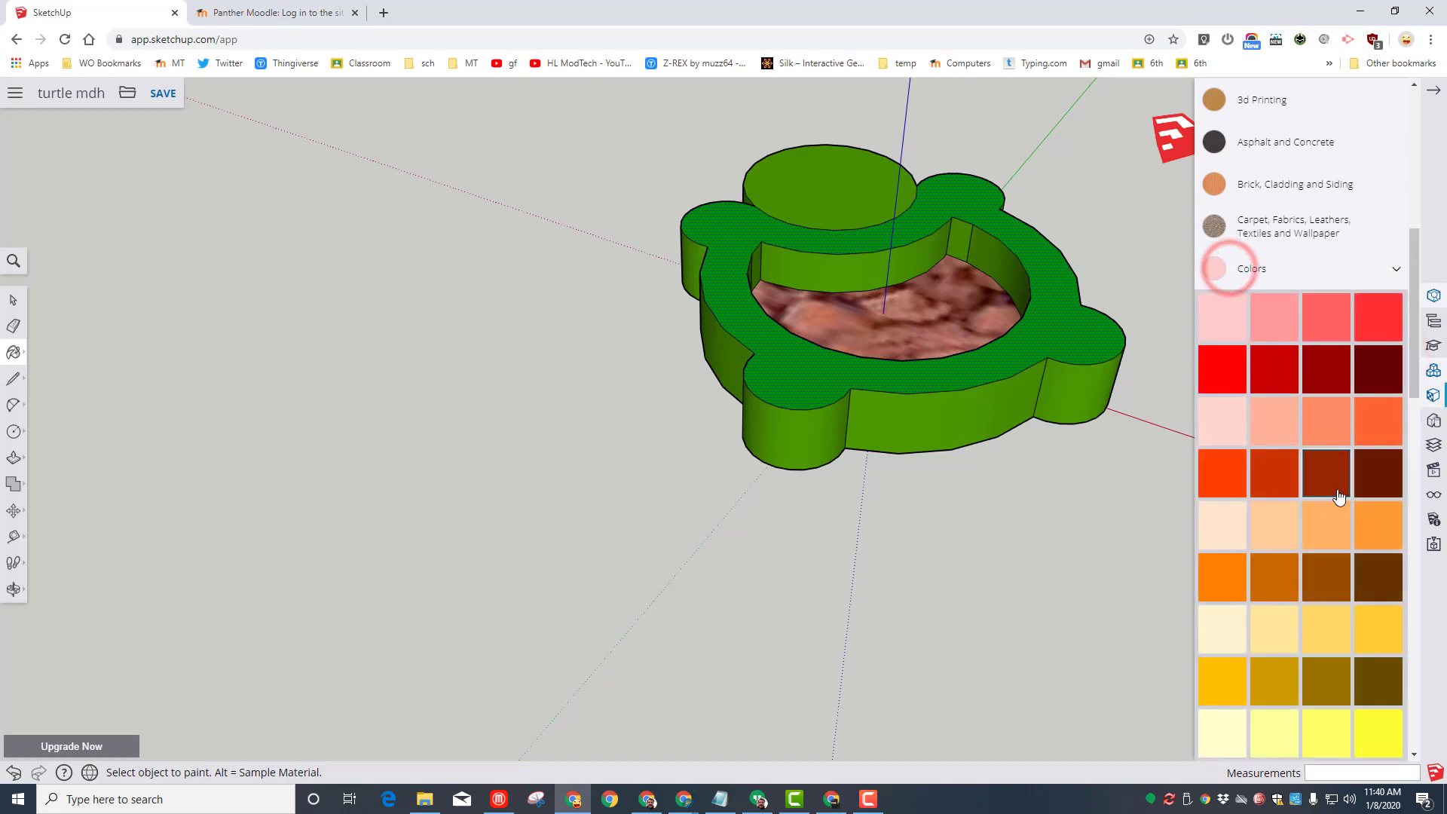
click(1364, 570)
click(872, 316)
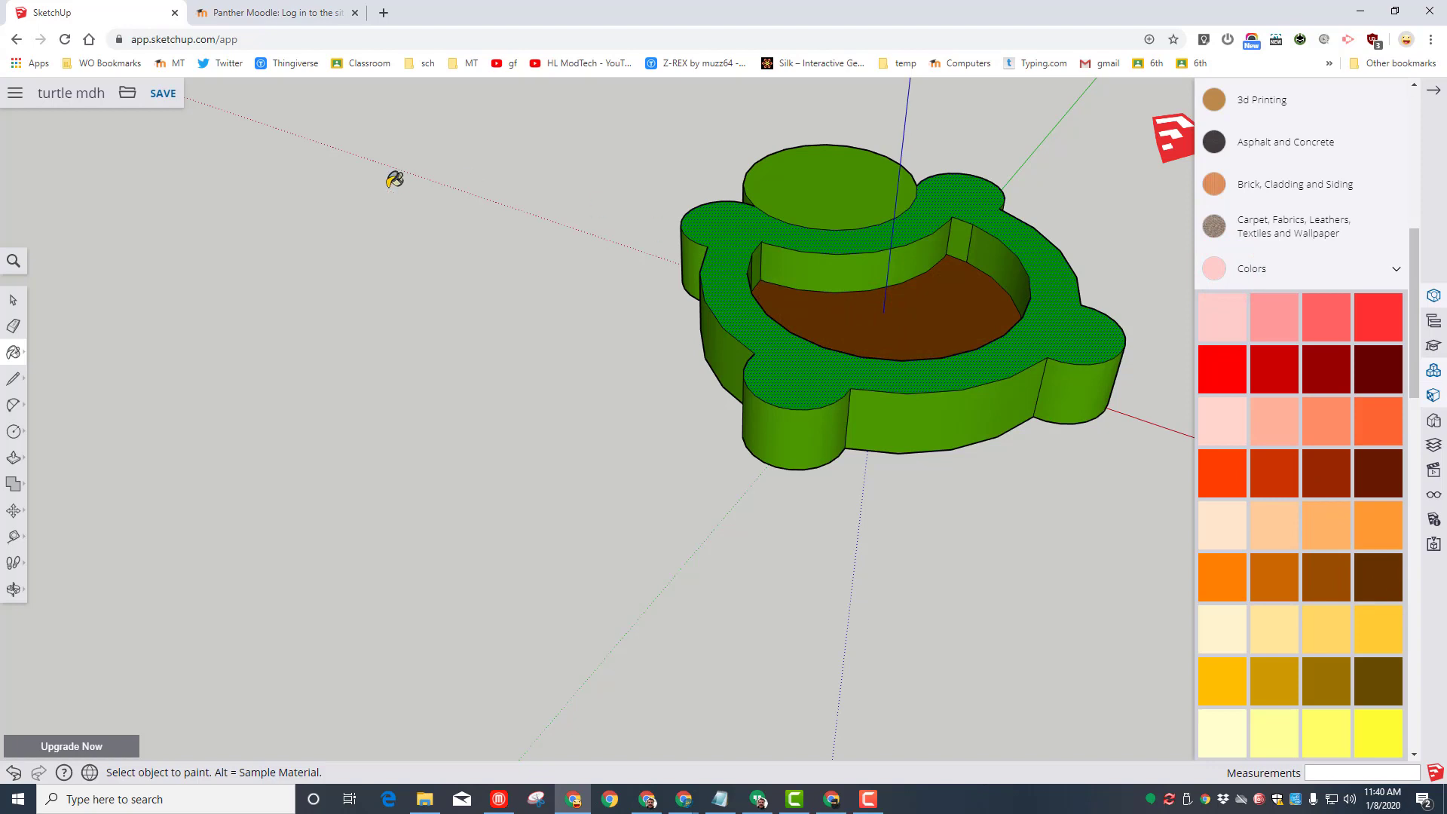
click(162, 95)
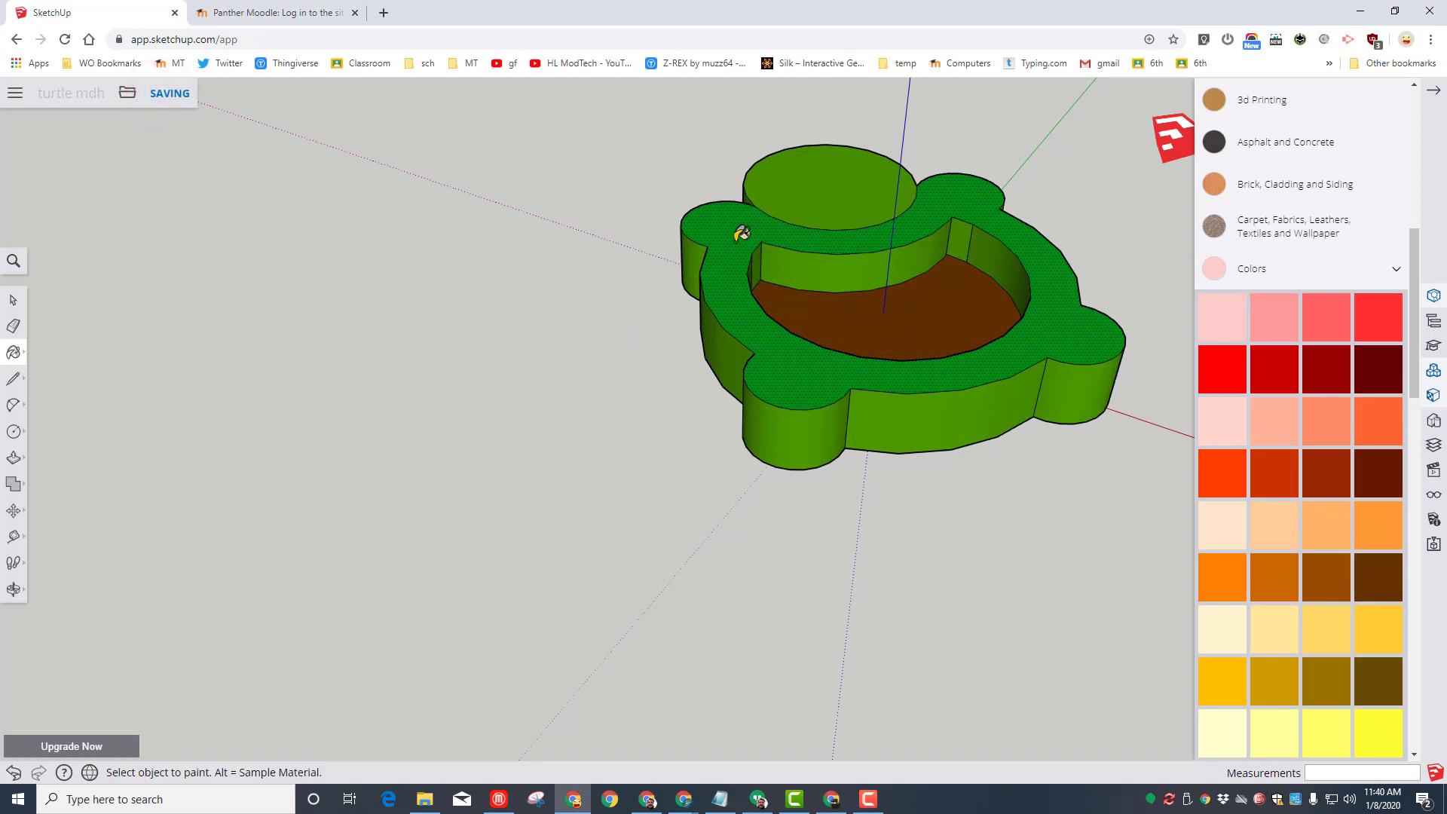
Step: Draw a 2-point arc about 7 mm long with a bulge of about 3 mm on the outer edge of the foot beside the head
click(13, 405)
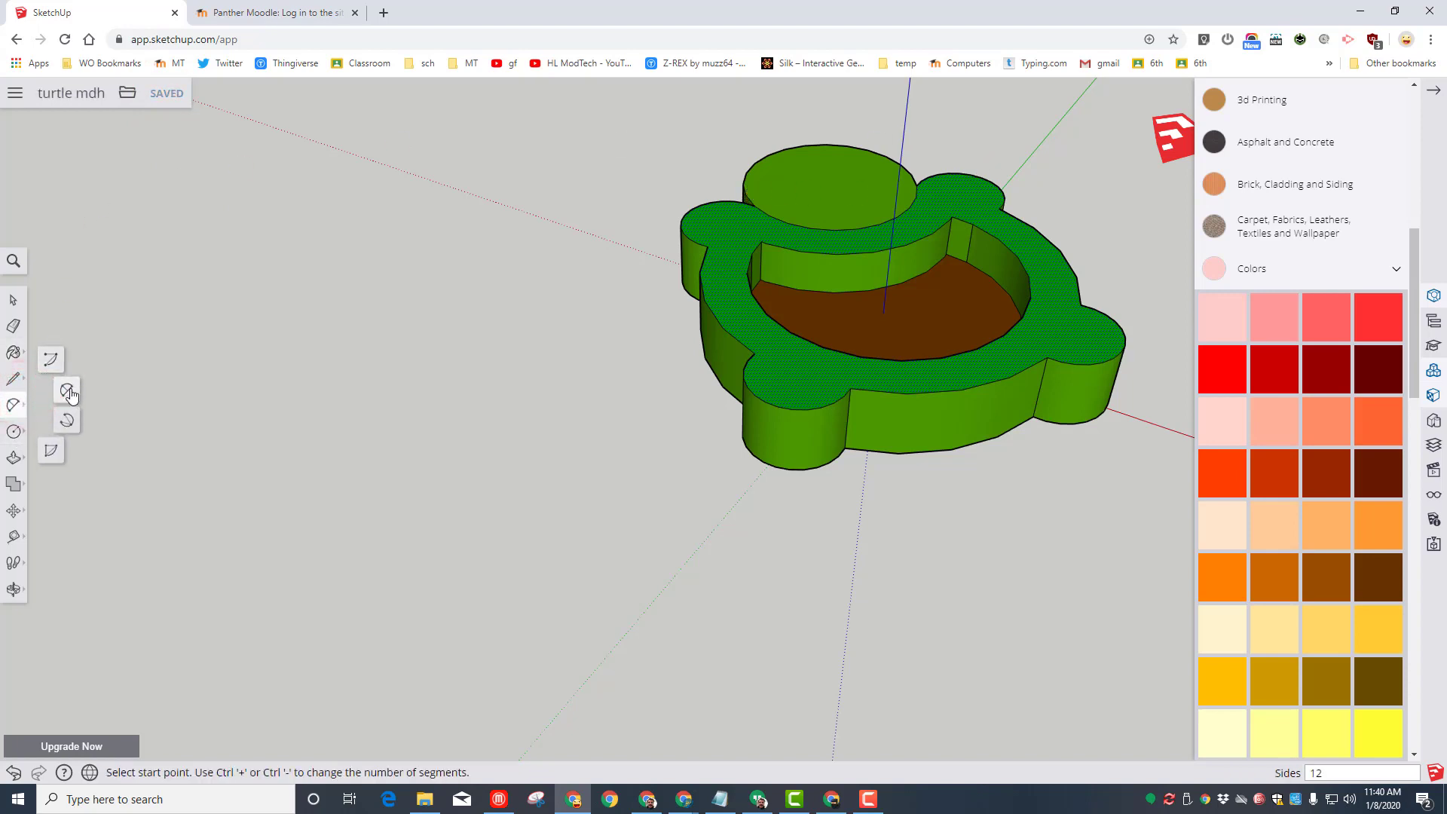
click(66, 393)
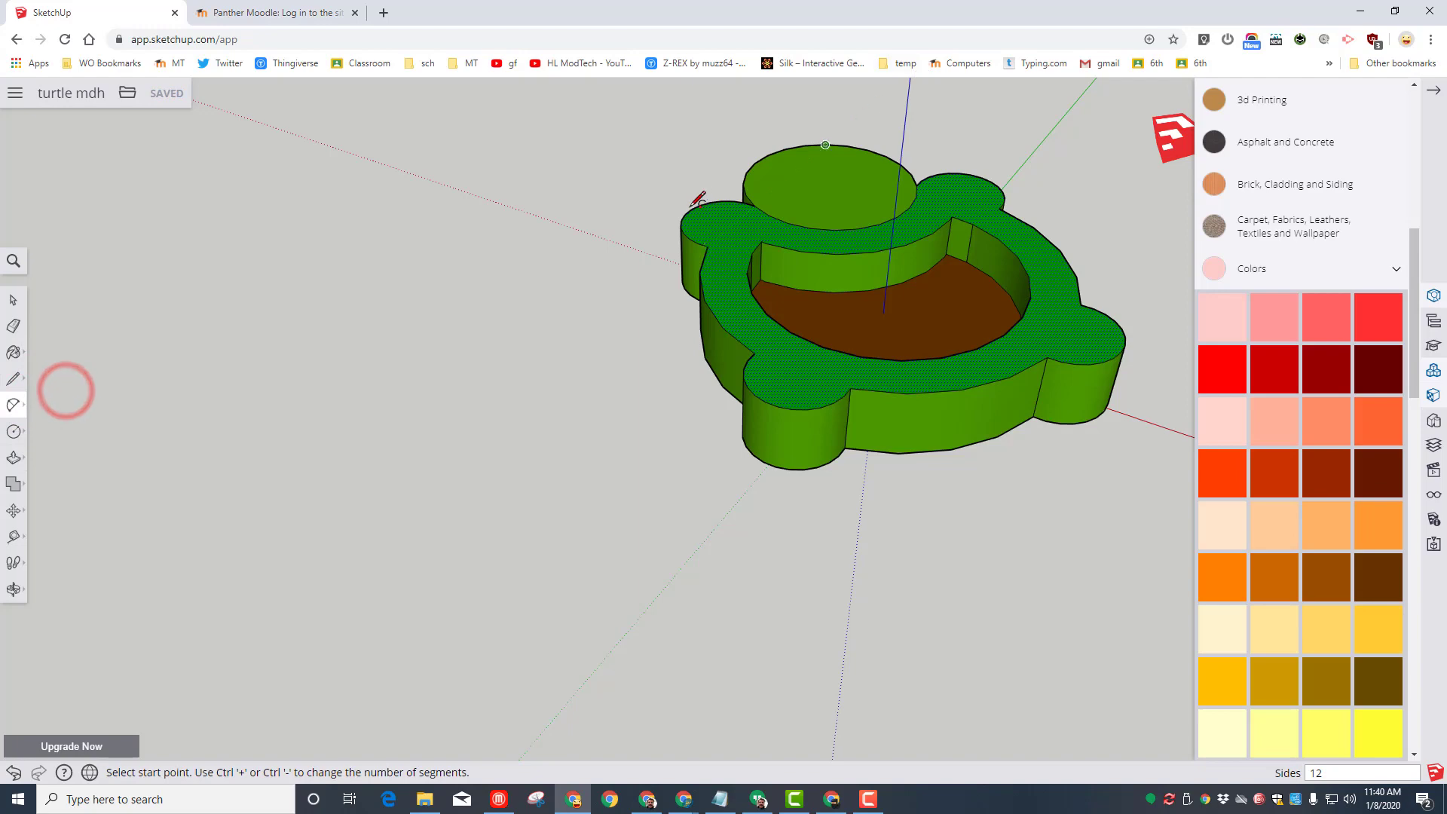
scroll(716, 208, up, 4)
scroll(727, 194, up, 3)
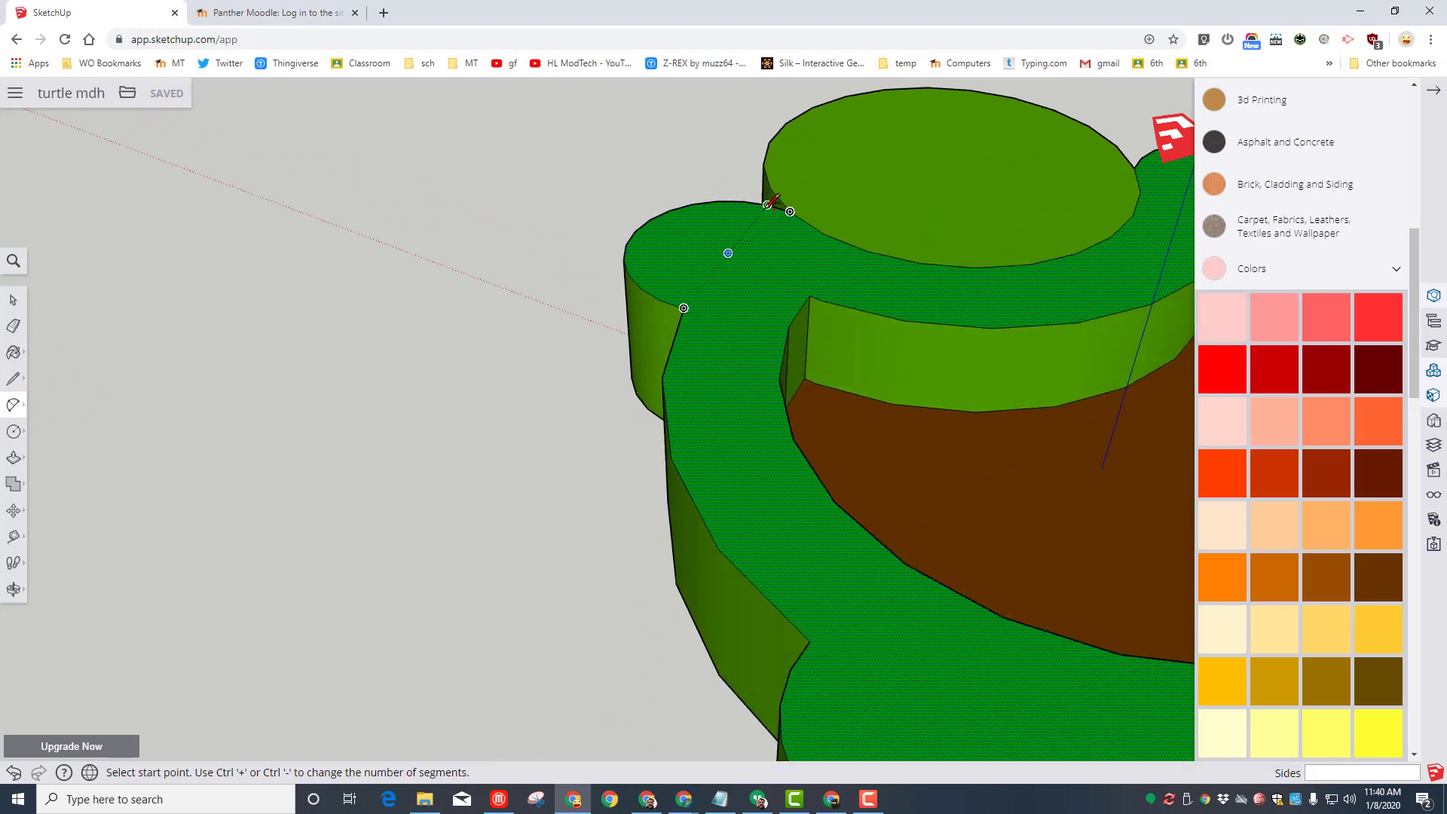
click(756, 203)
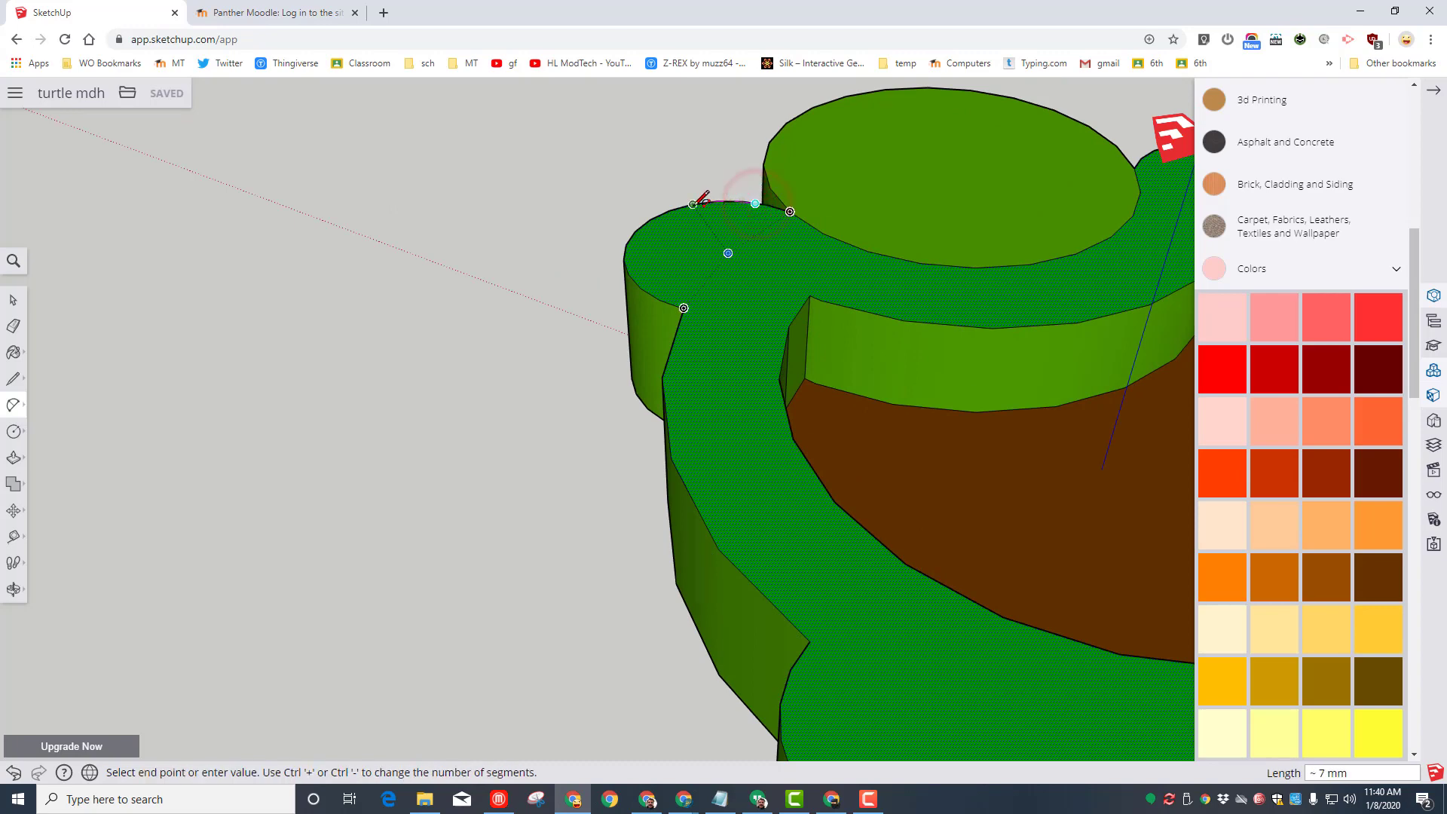
click(693, 204)
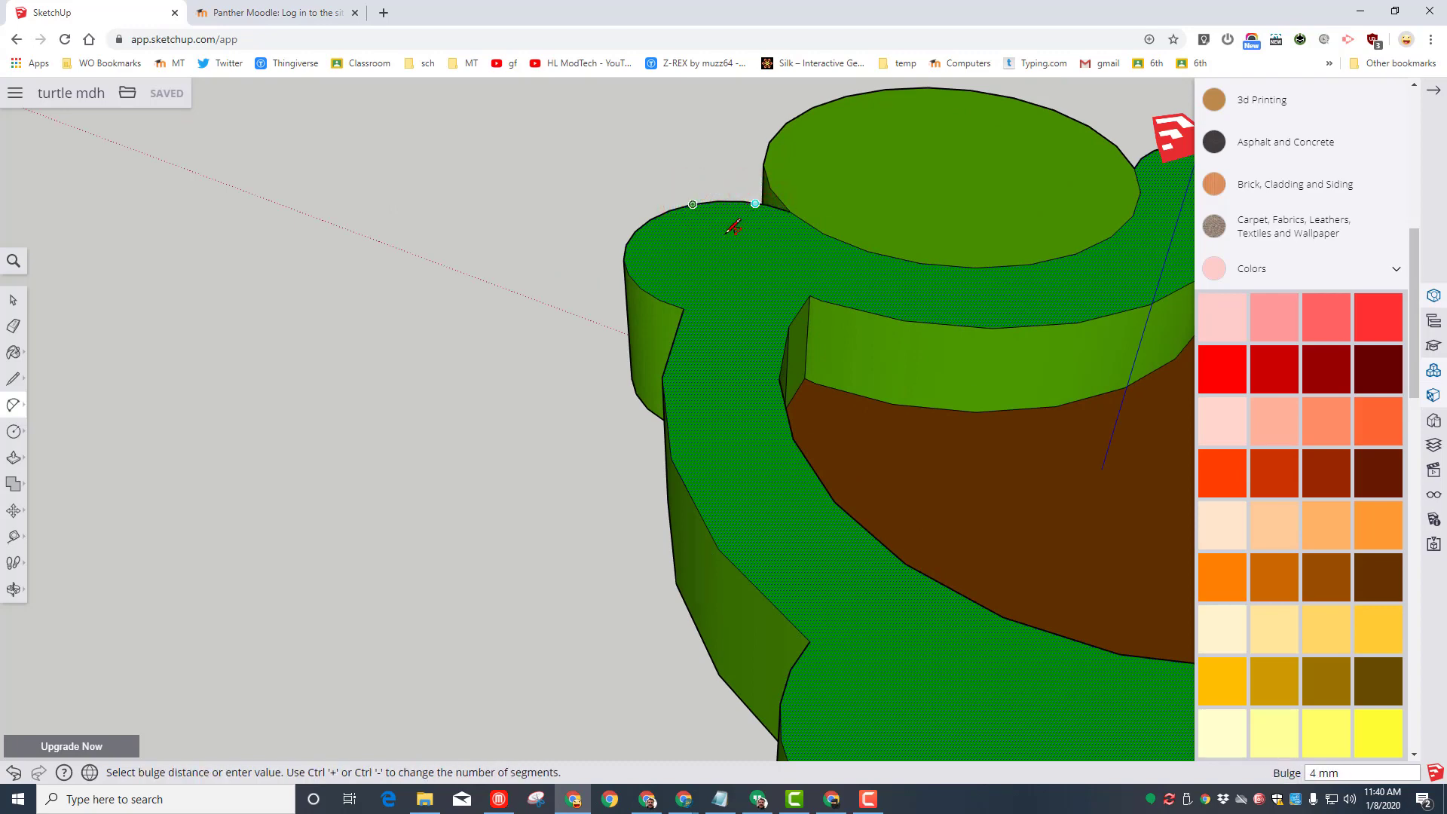
scroll(735, 217, up, 4)
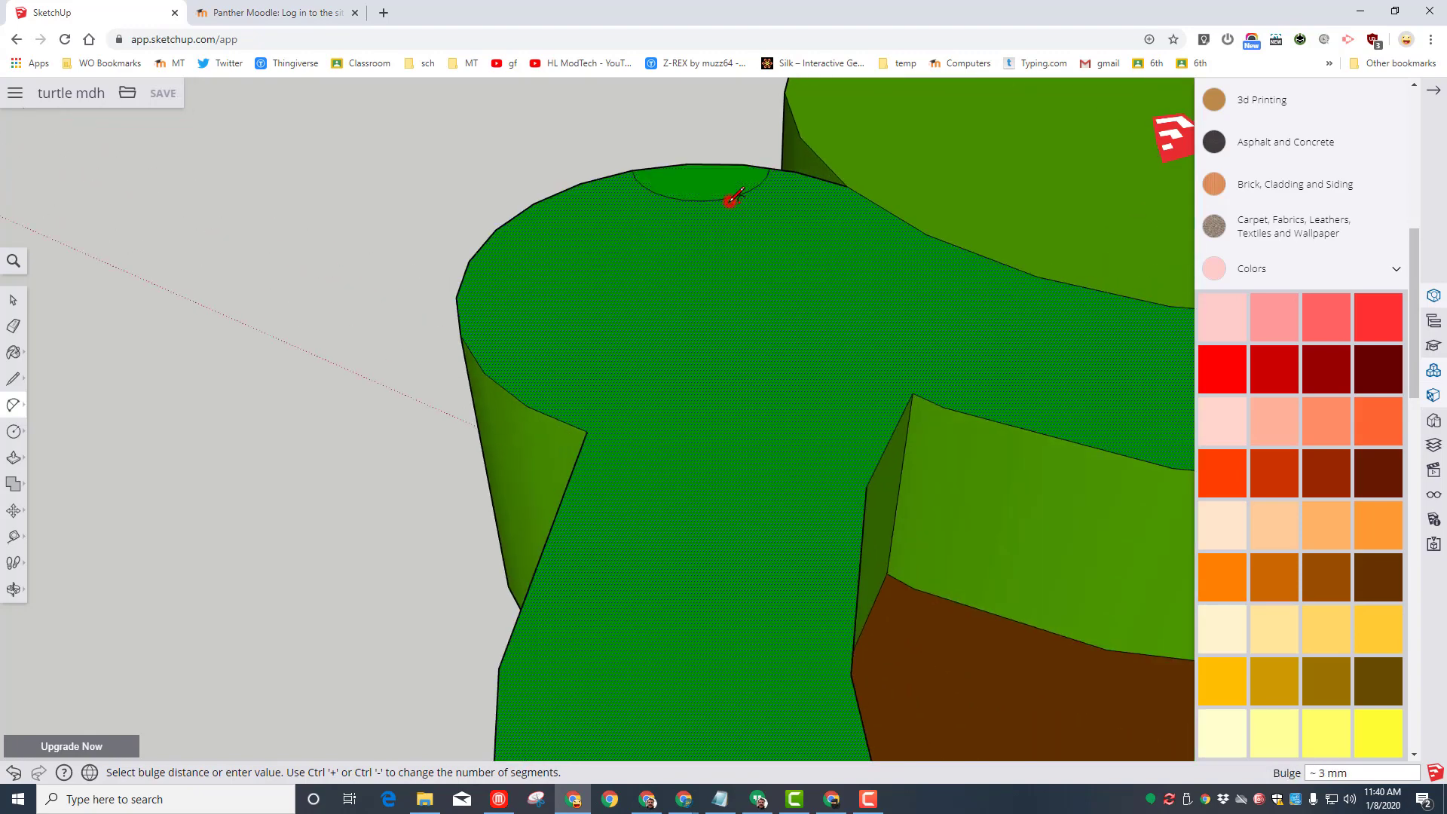
Step: Complete the first toe arc on the foot beside the head and extrude the enclosed area up 2 mm
click(731, 201)
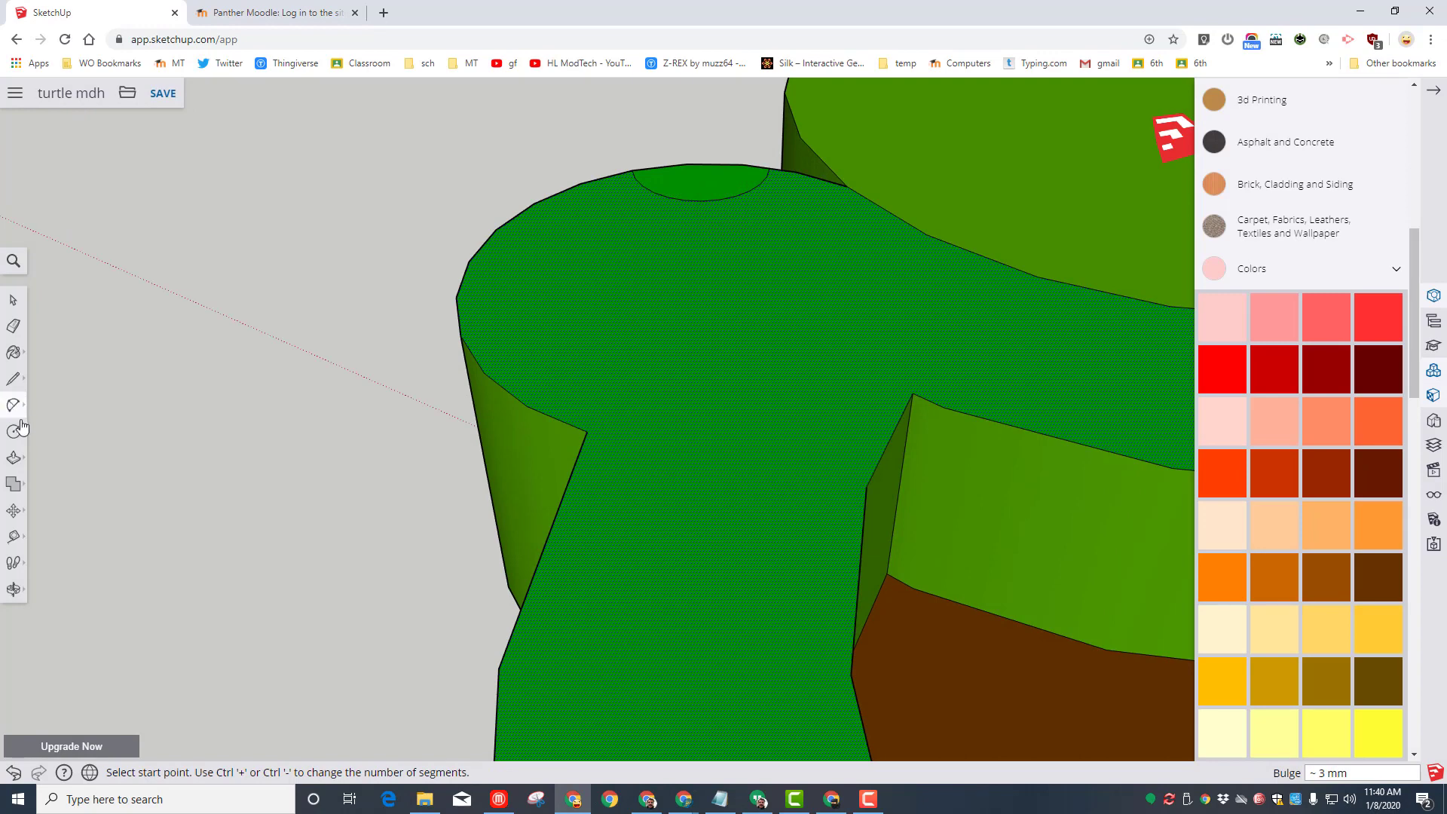
click(13, 456)
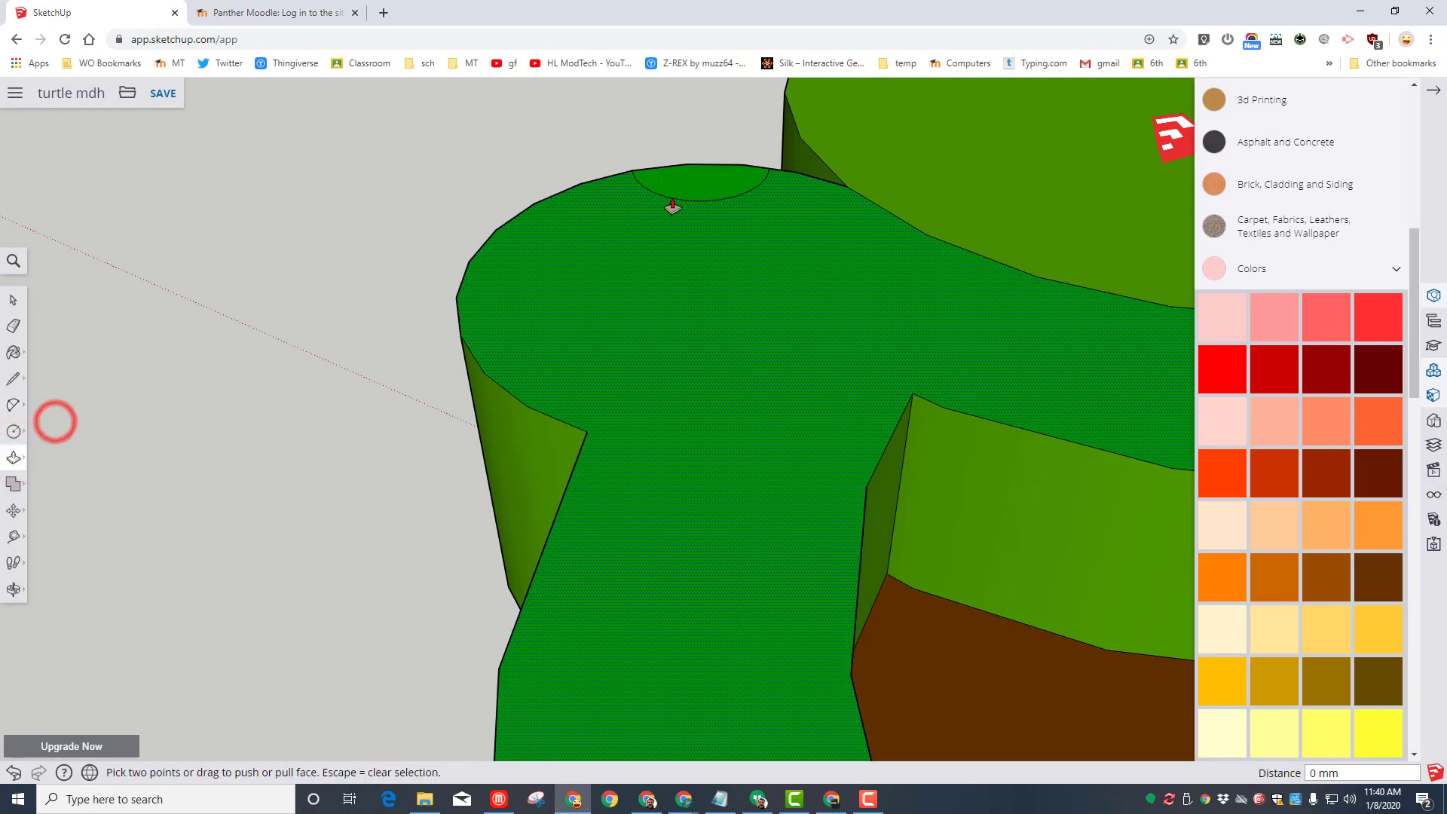
click(678, 189)
click(679, 163)
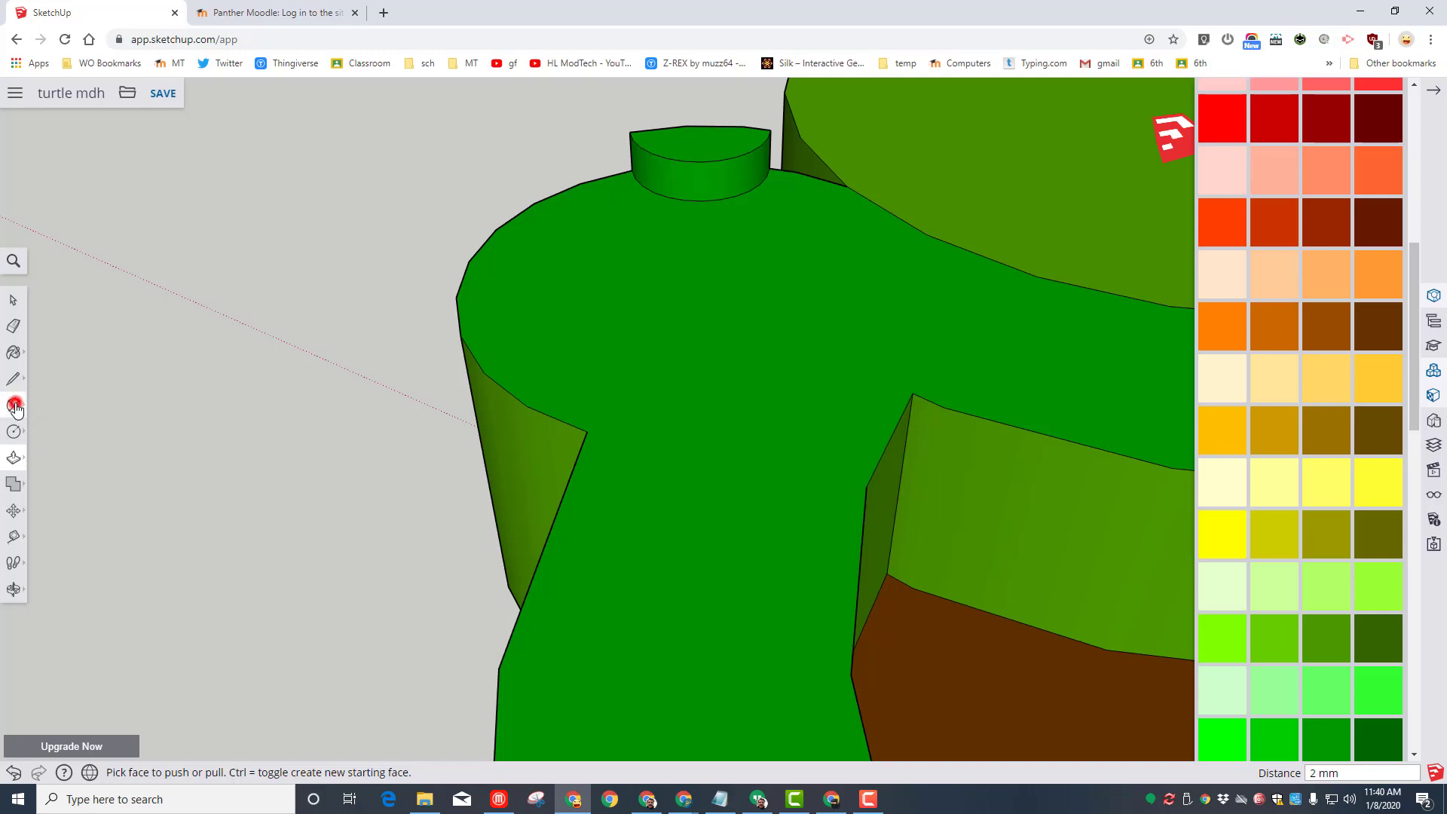
Step: Draw a second toe arc about 5 mm long with a radius of about 3 mm on the foot's edge, beside the first toe
click(15, 407)
click(68, 395)
click(533, 203)
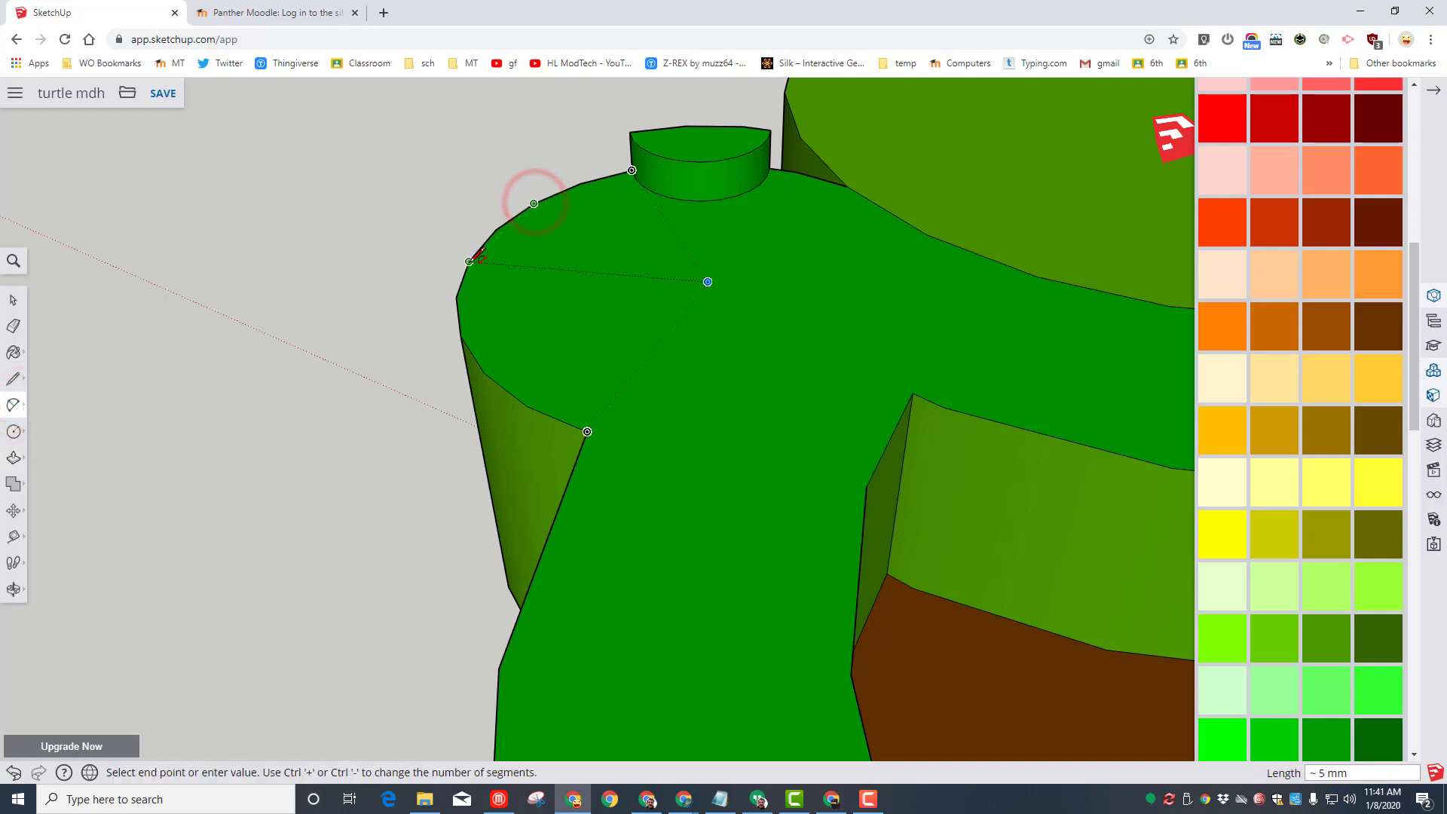
click(469, 260)
click(552, 264)
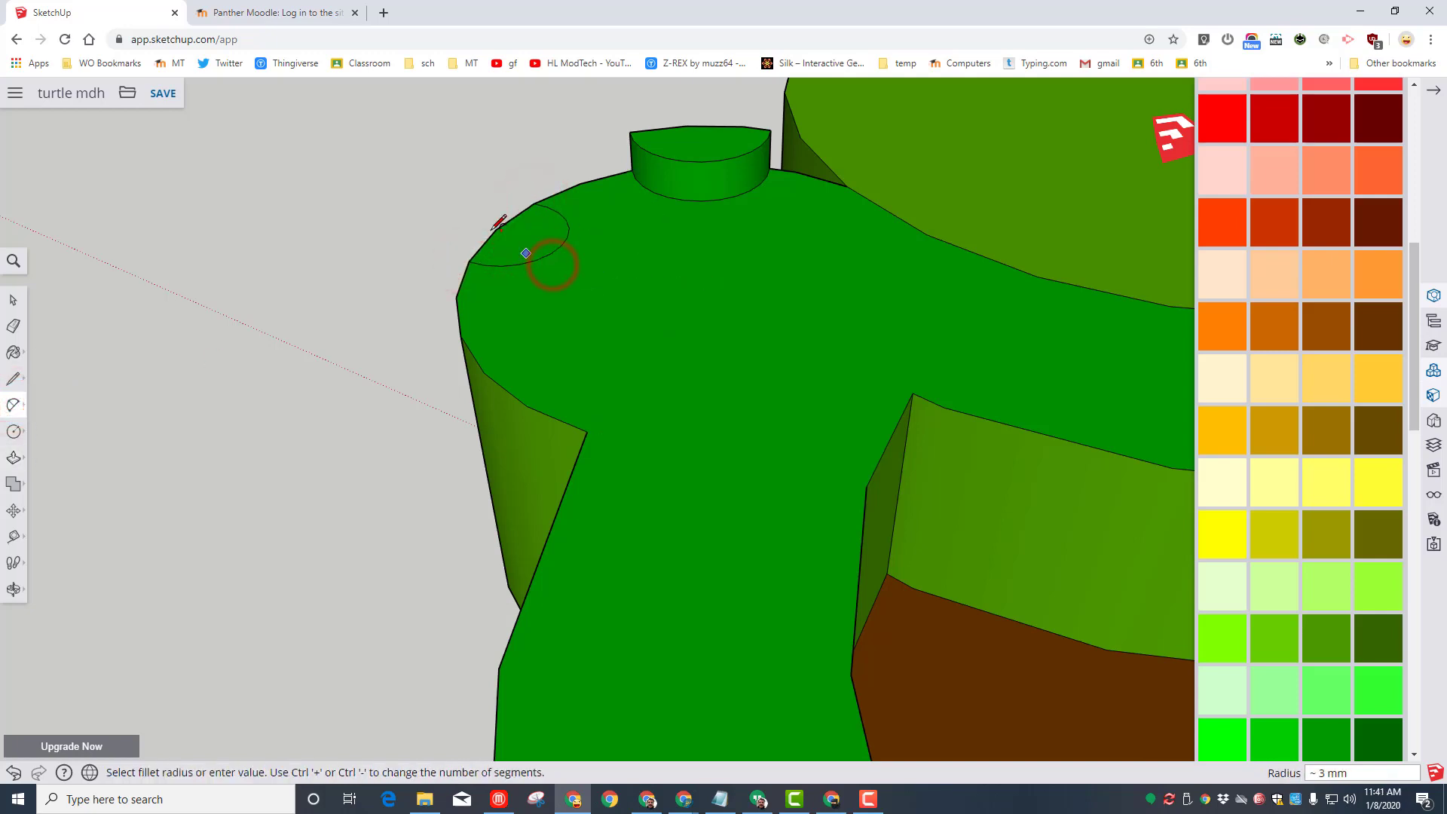
Step: Extrude the second toe up 2 mm, level with the top of the first toe
click(16, 465)
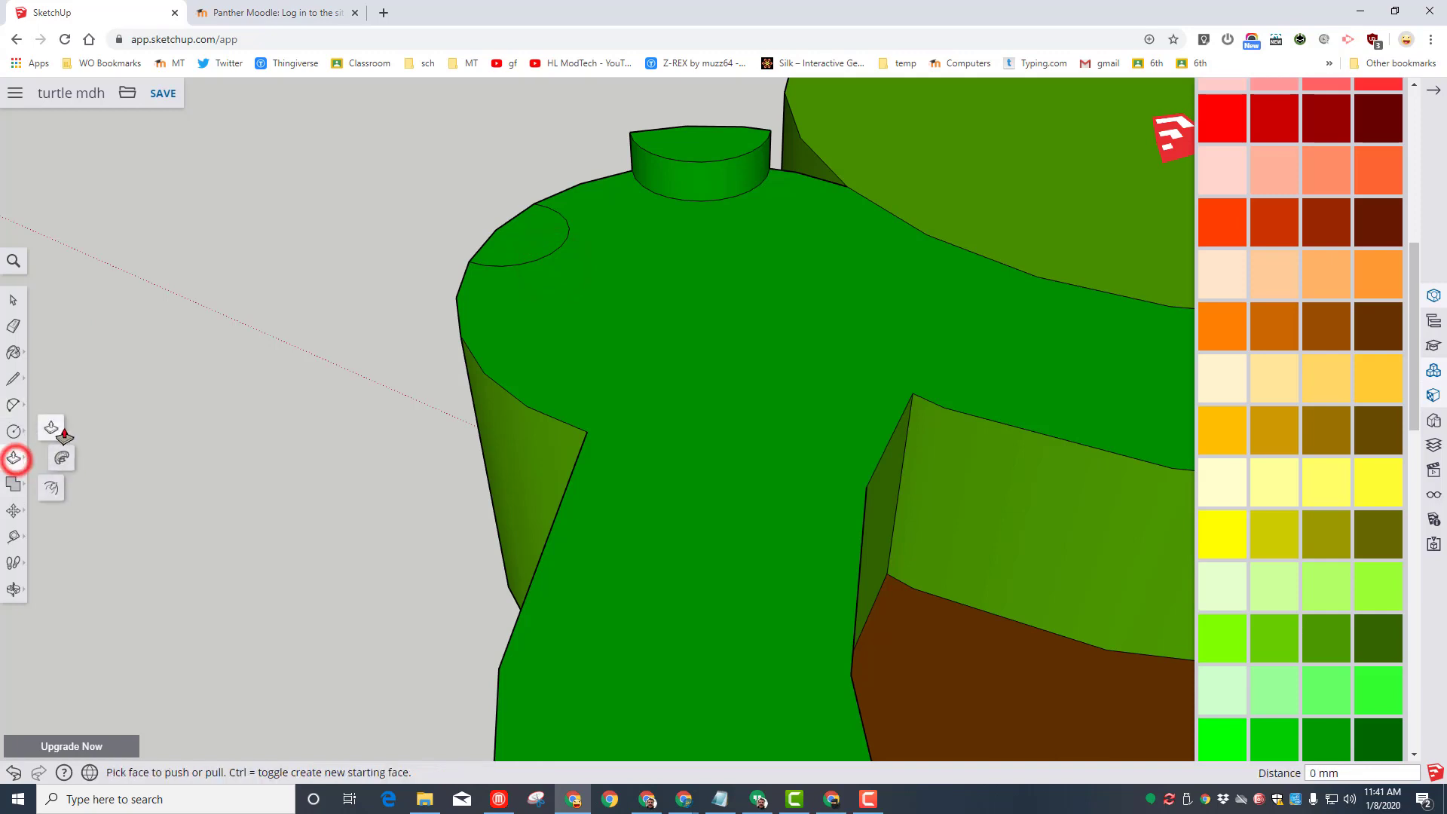
click(58, 420)
click(510, 250)
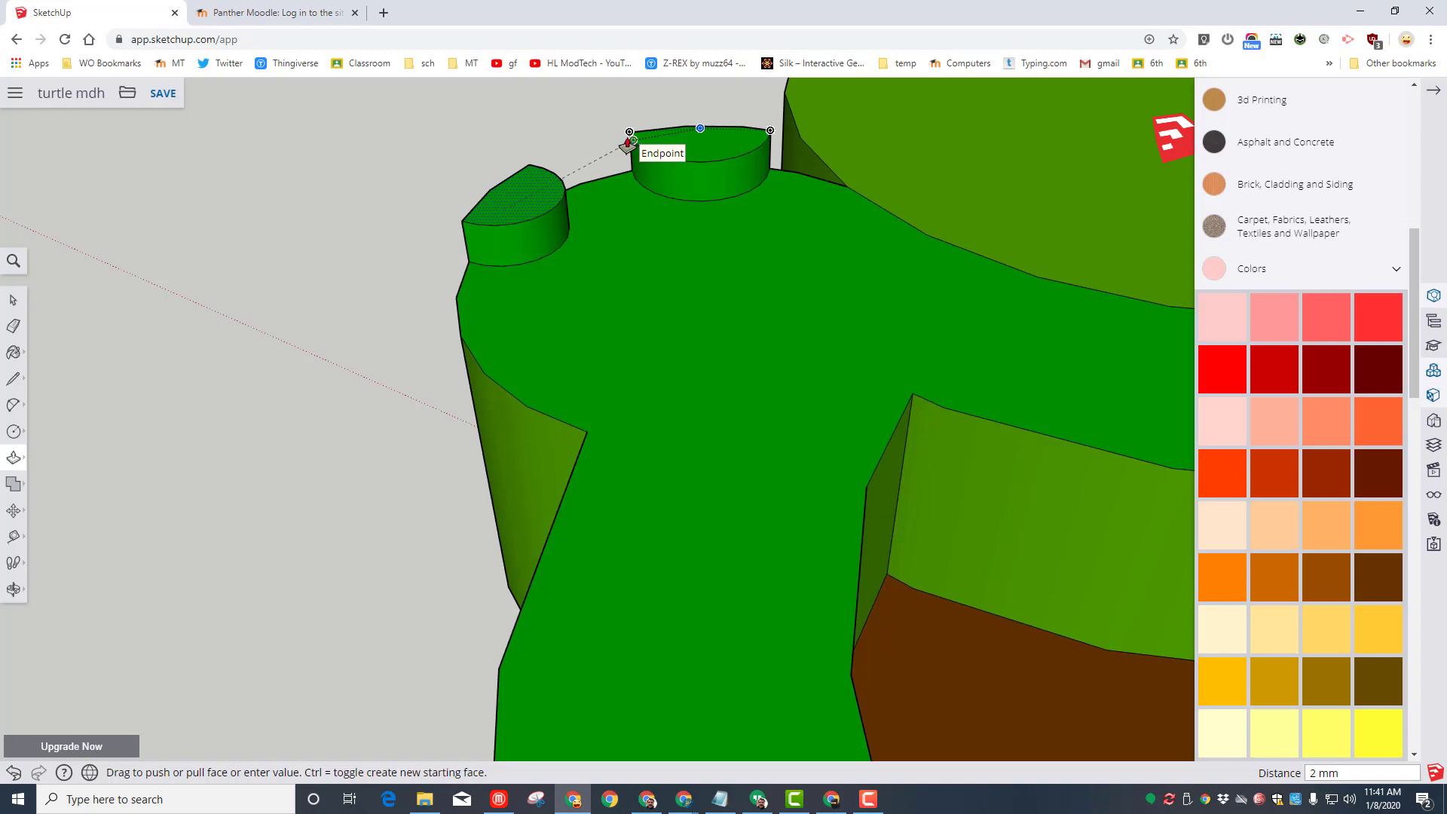
click(631, 141)
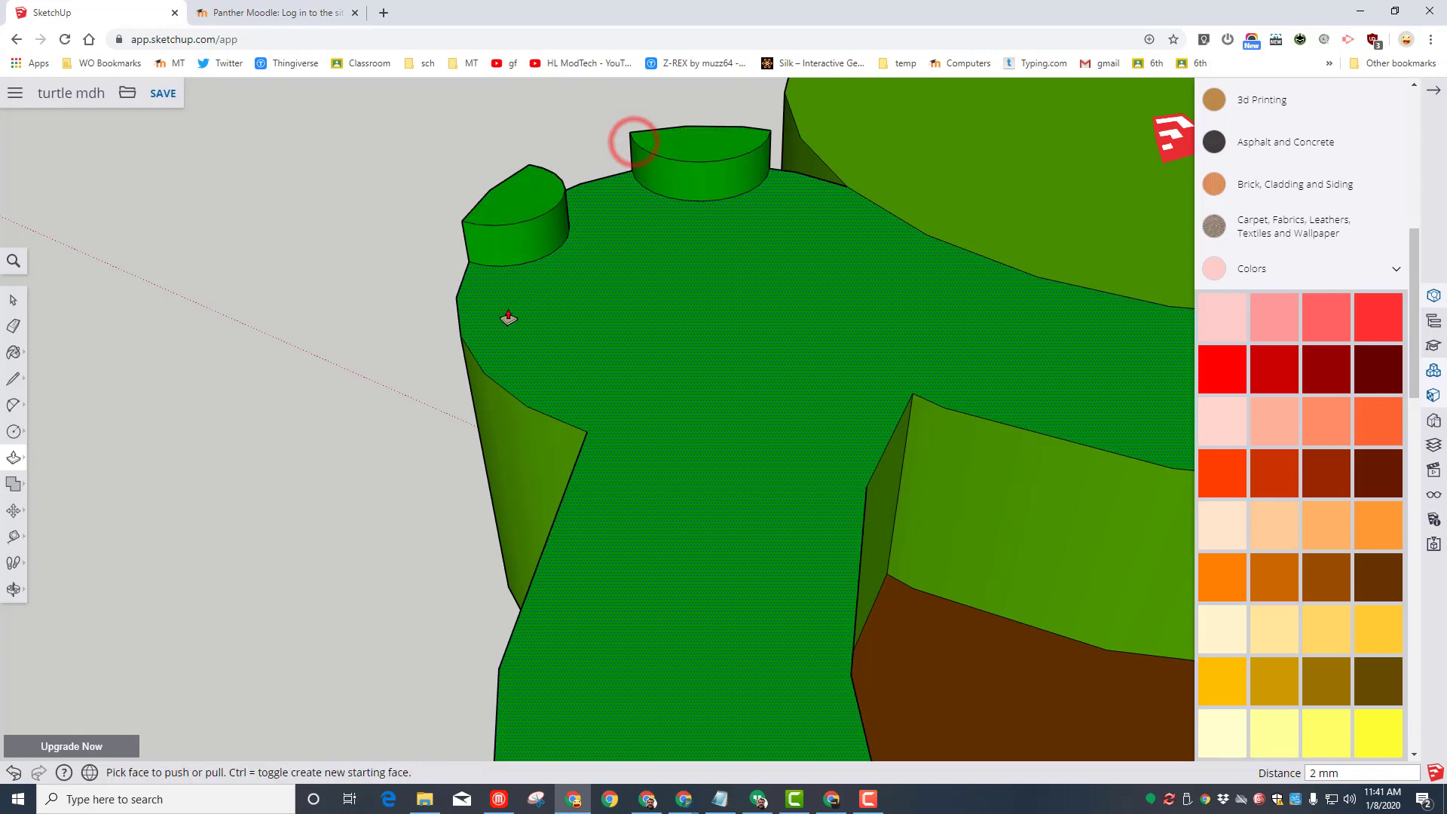
Step: Draw a third toe arc with a radius of about 3 mm on the foot's edge, beside the second toe
scroll(507, 305, down, 2)
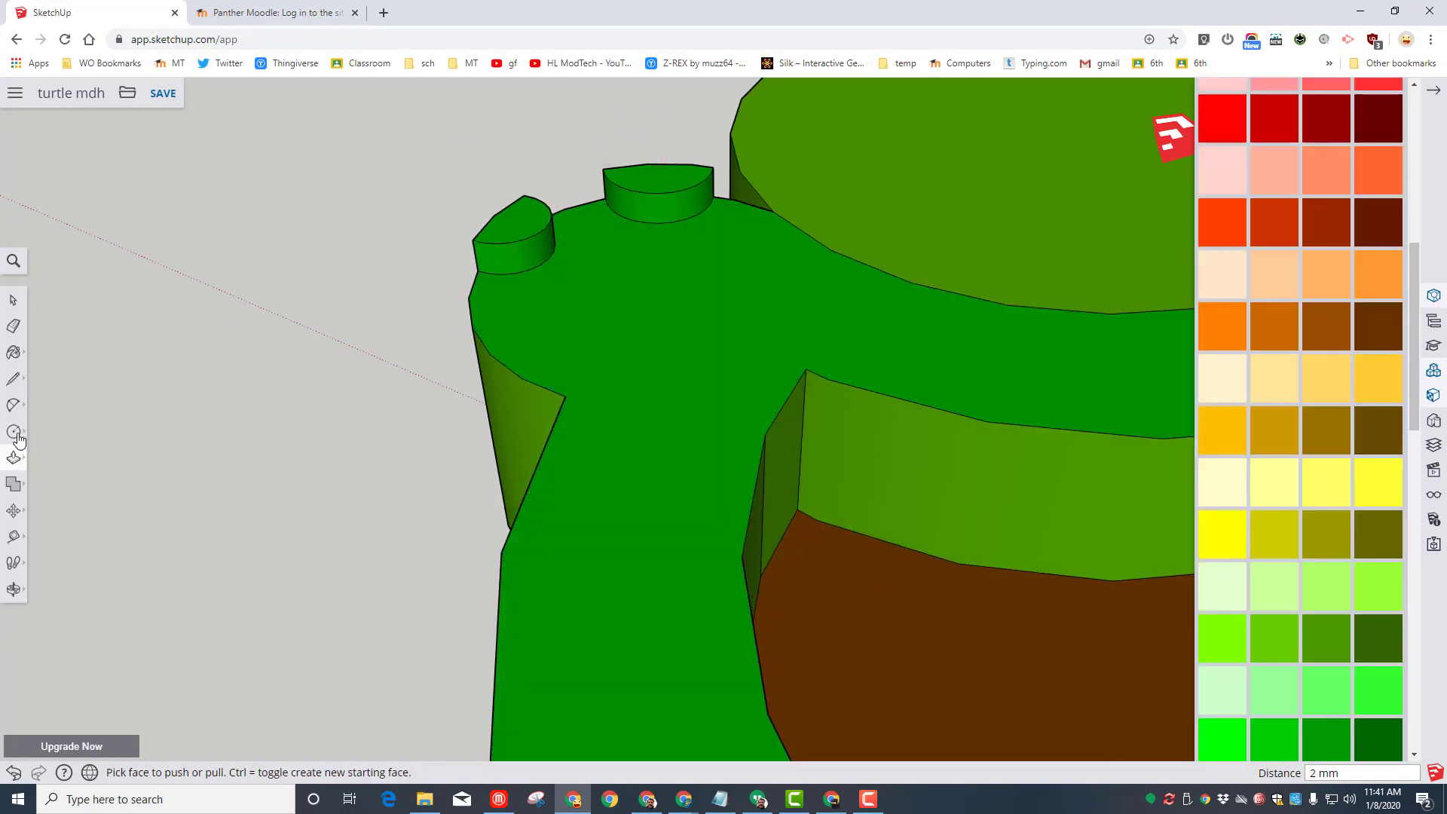
click(14, 405)
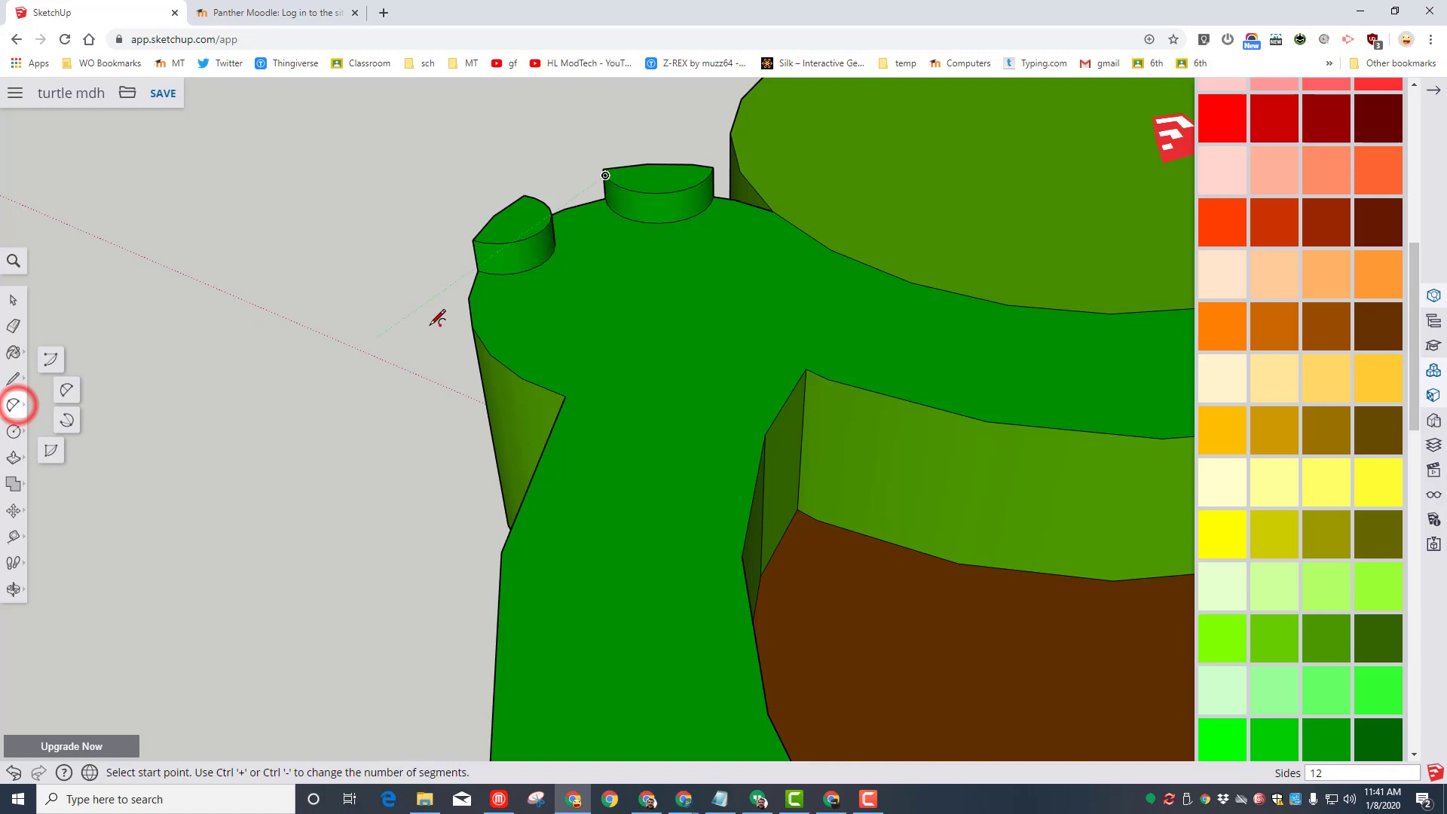
click(472, 327)
click(521, 378)
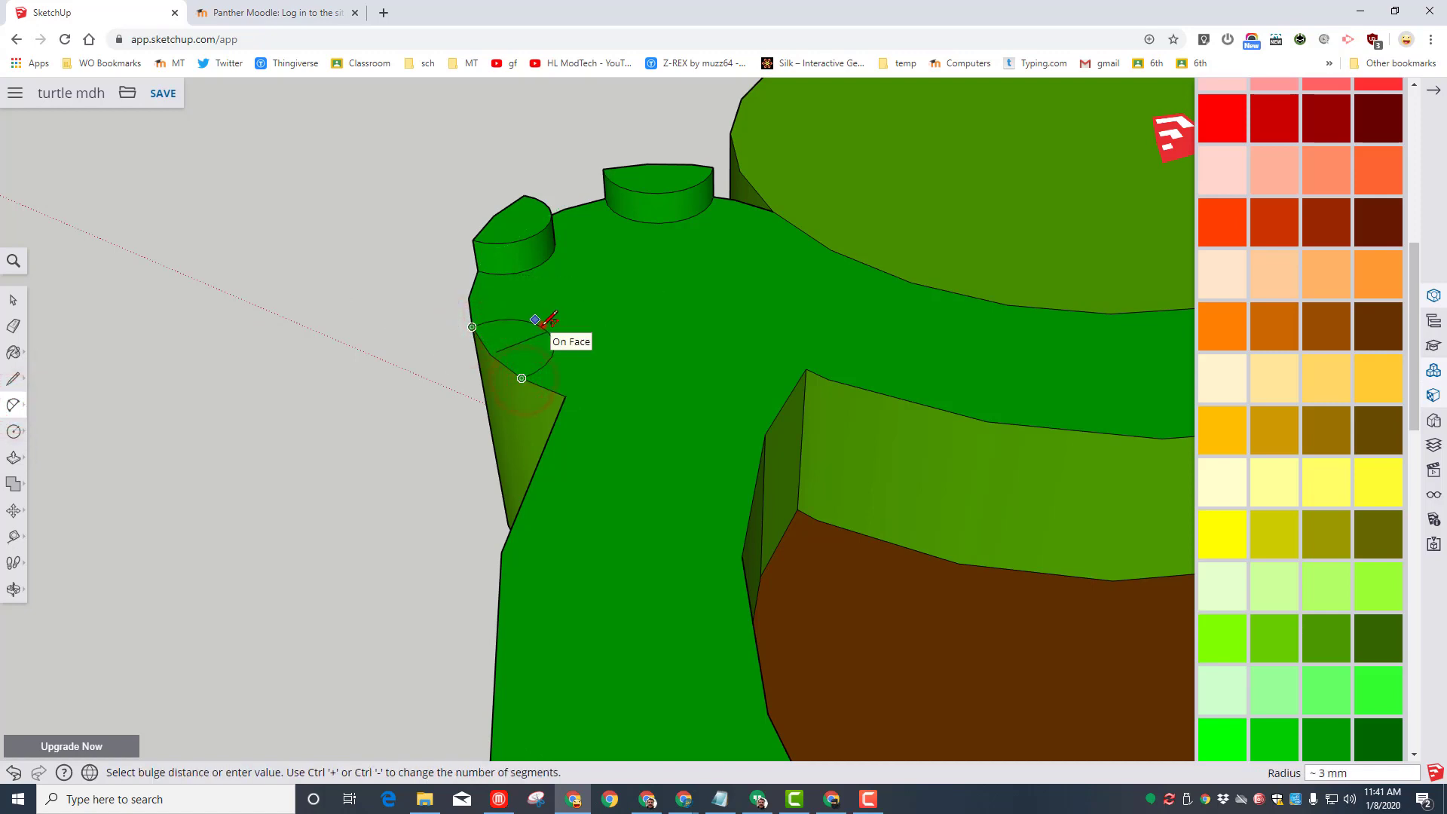
click(538, 322)
Step: Extrude the third toe up 2 mm to match the height of the first toe
click(15, 458)
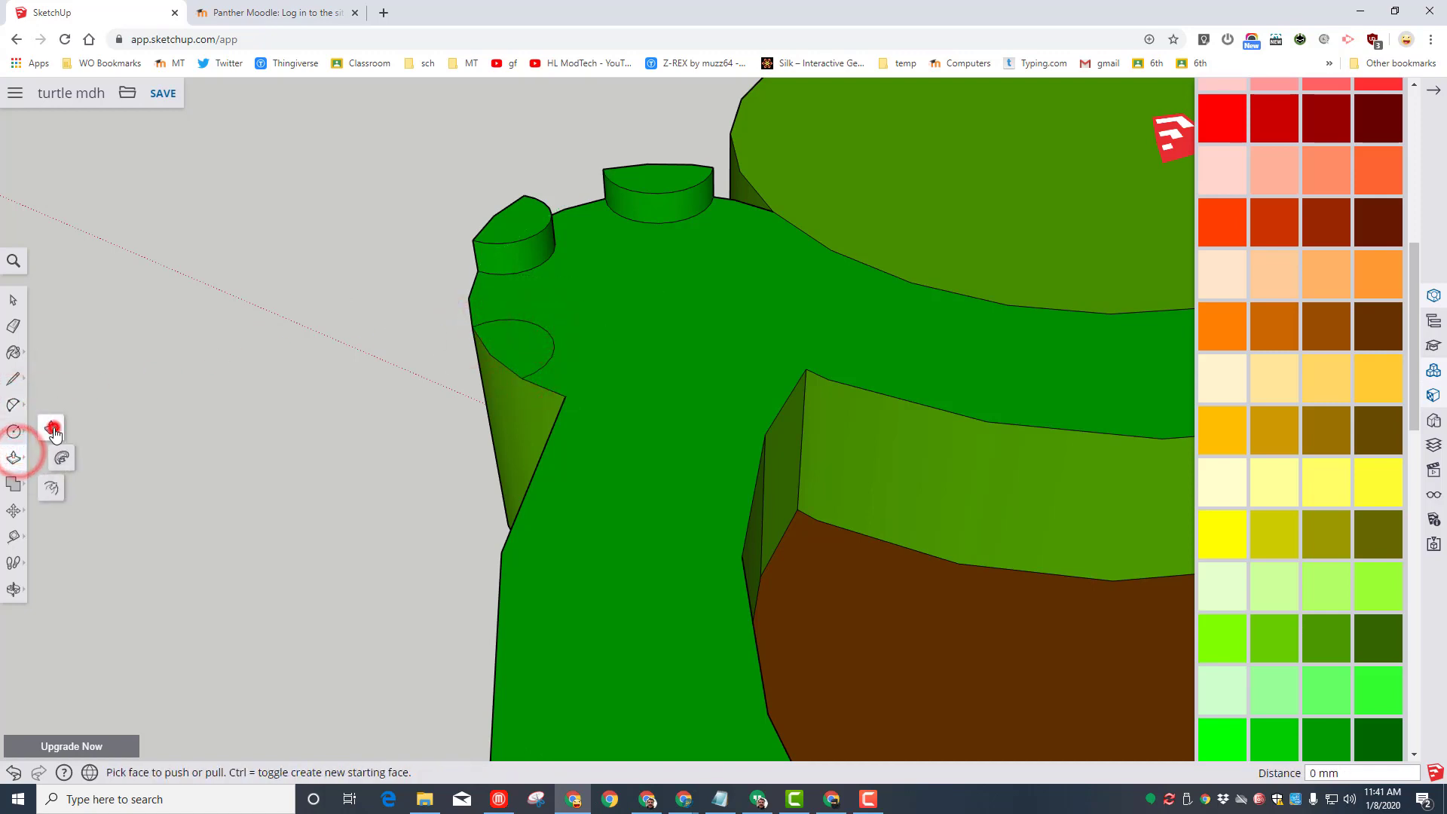
click(504, 351)
click(515, 287)
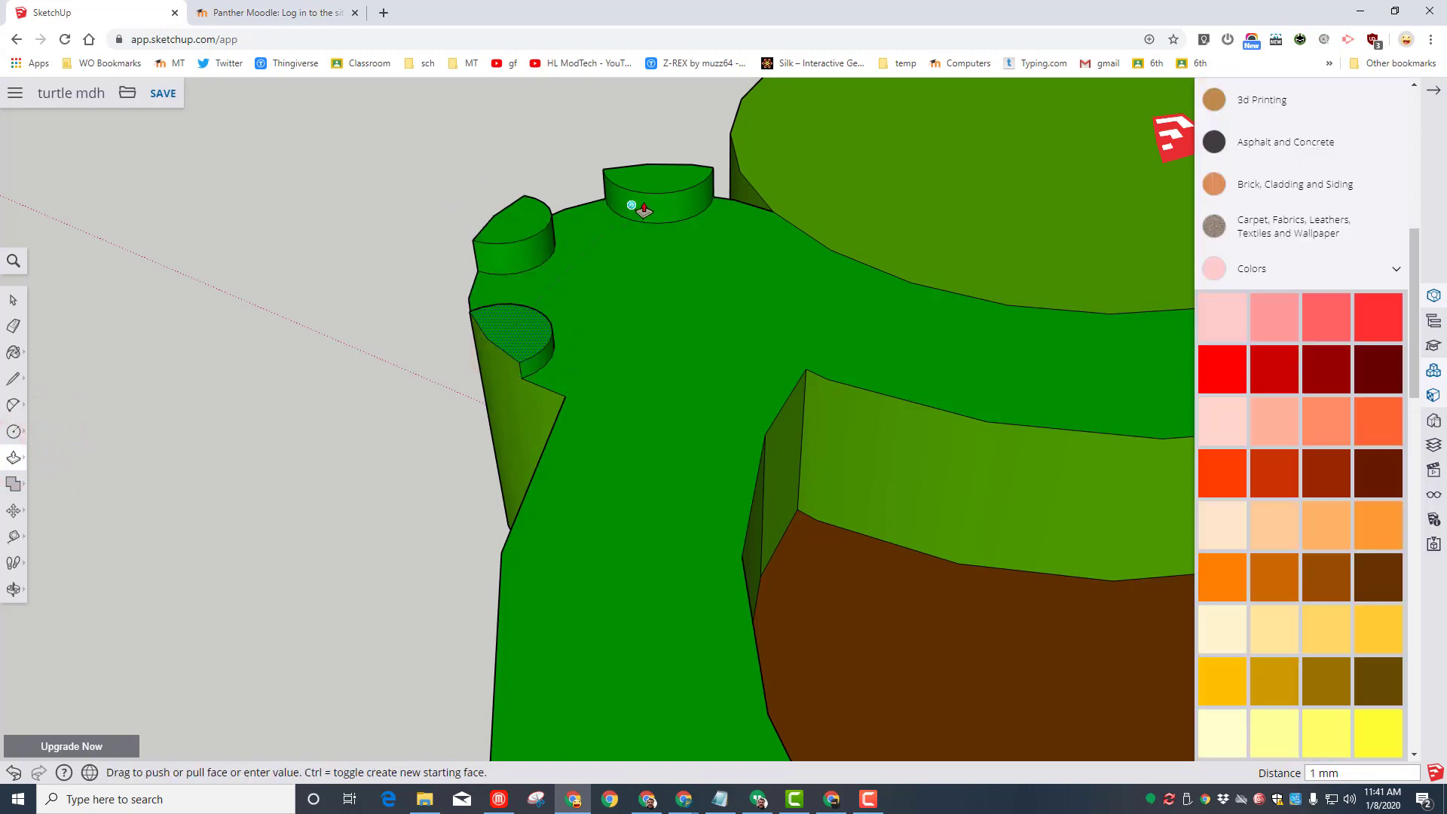
click(657, 197)
Step: Paint the top faces of the three toes light red from the Colors collection
scroll(555, 300, down, 4)
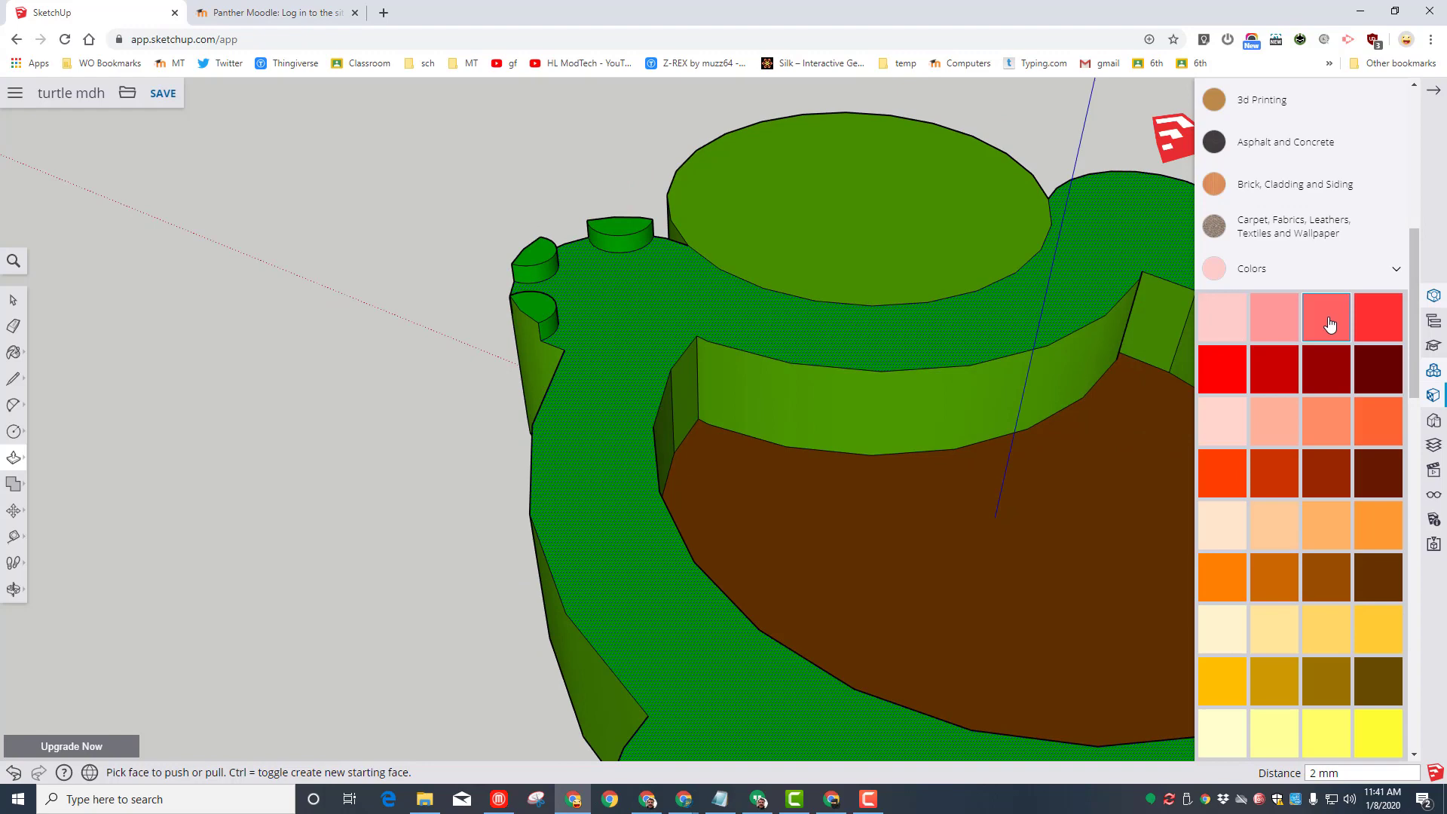
click(1329, 324)
click(547, 305)
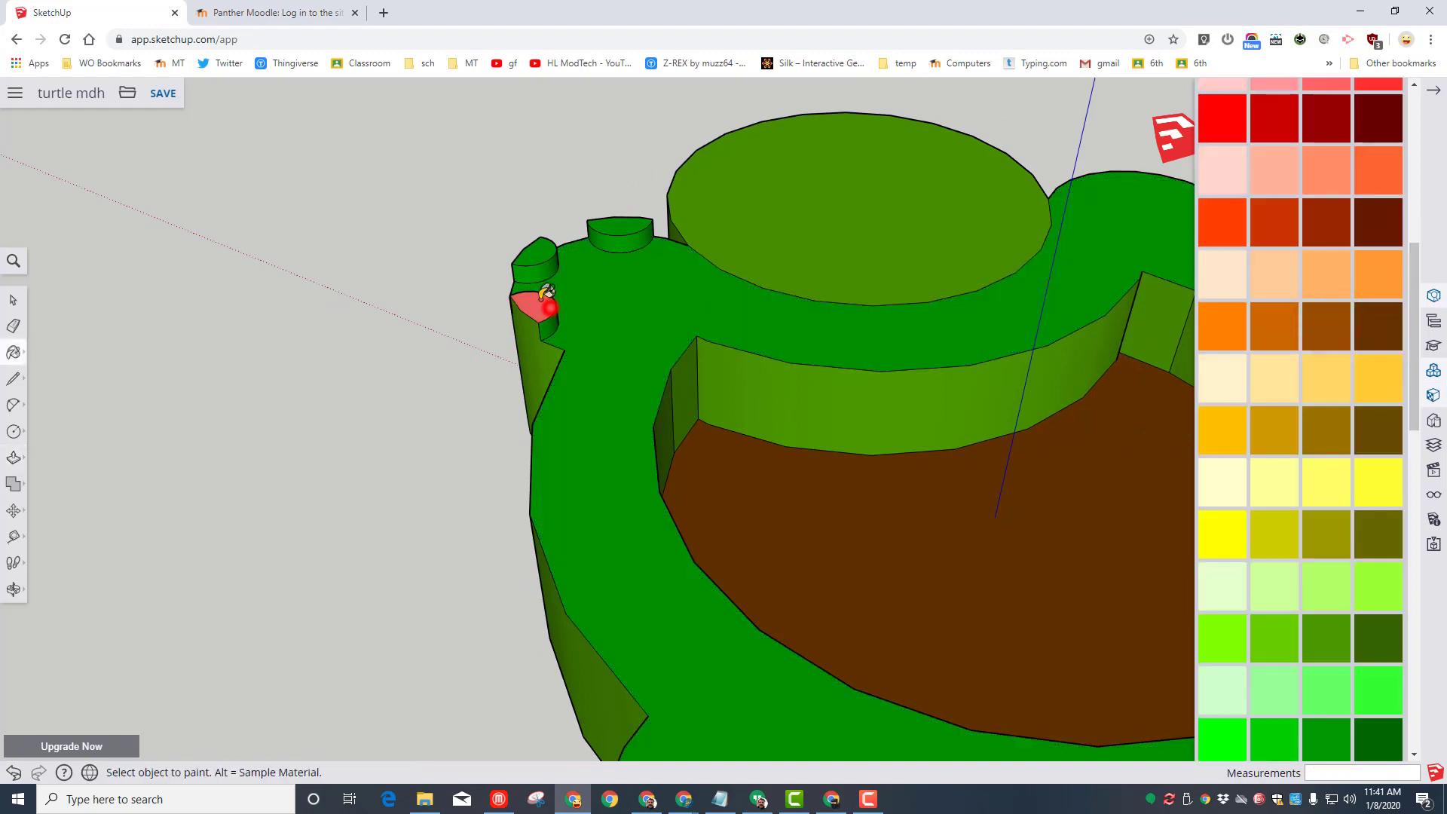
click(543, 248)
click(619, 229)
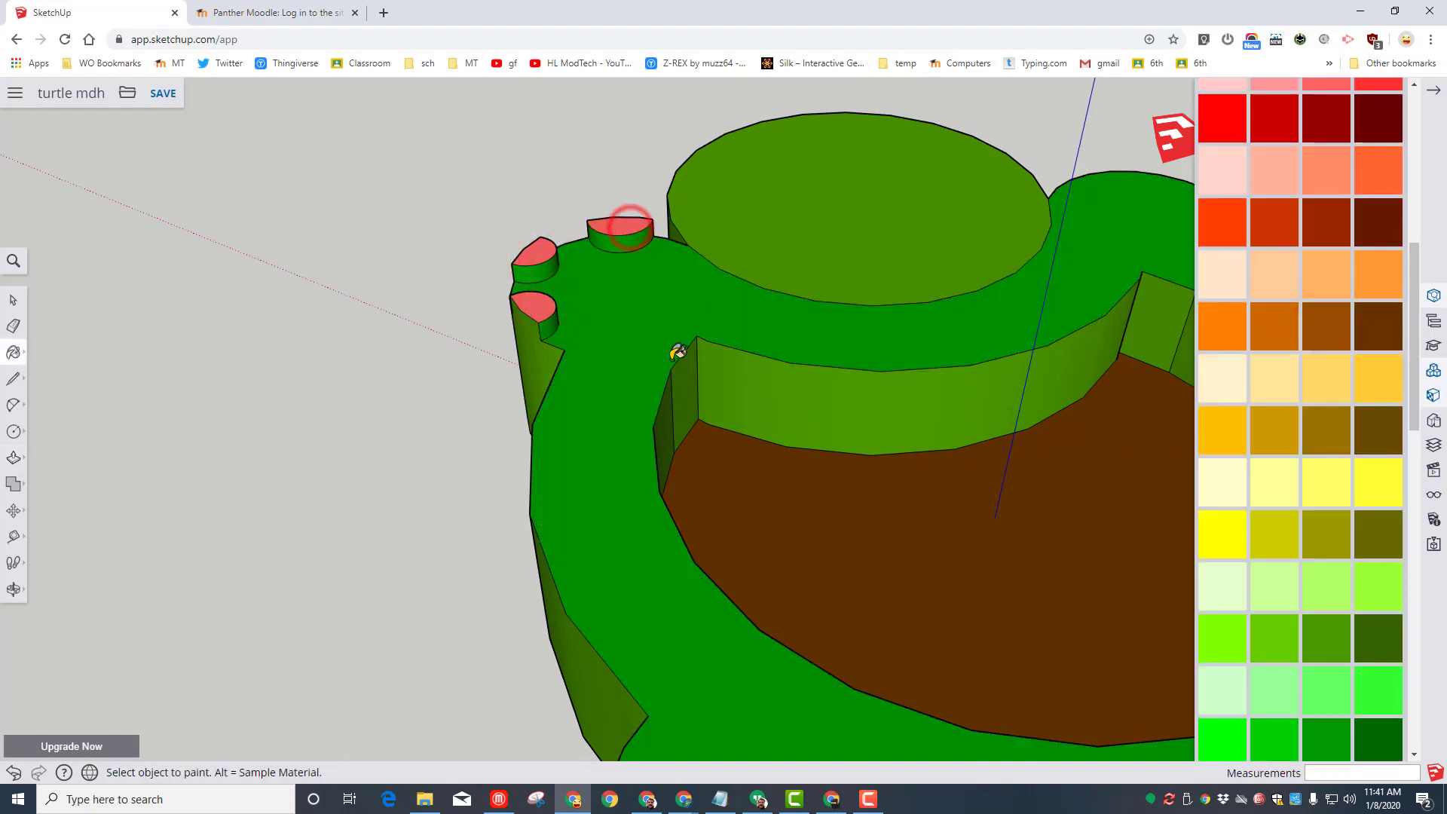
Step: Draw a circle with a radius of about 3 mm on the top face of the head as the first eye
scroll(678, 348, down, 2)
click(14, 432)
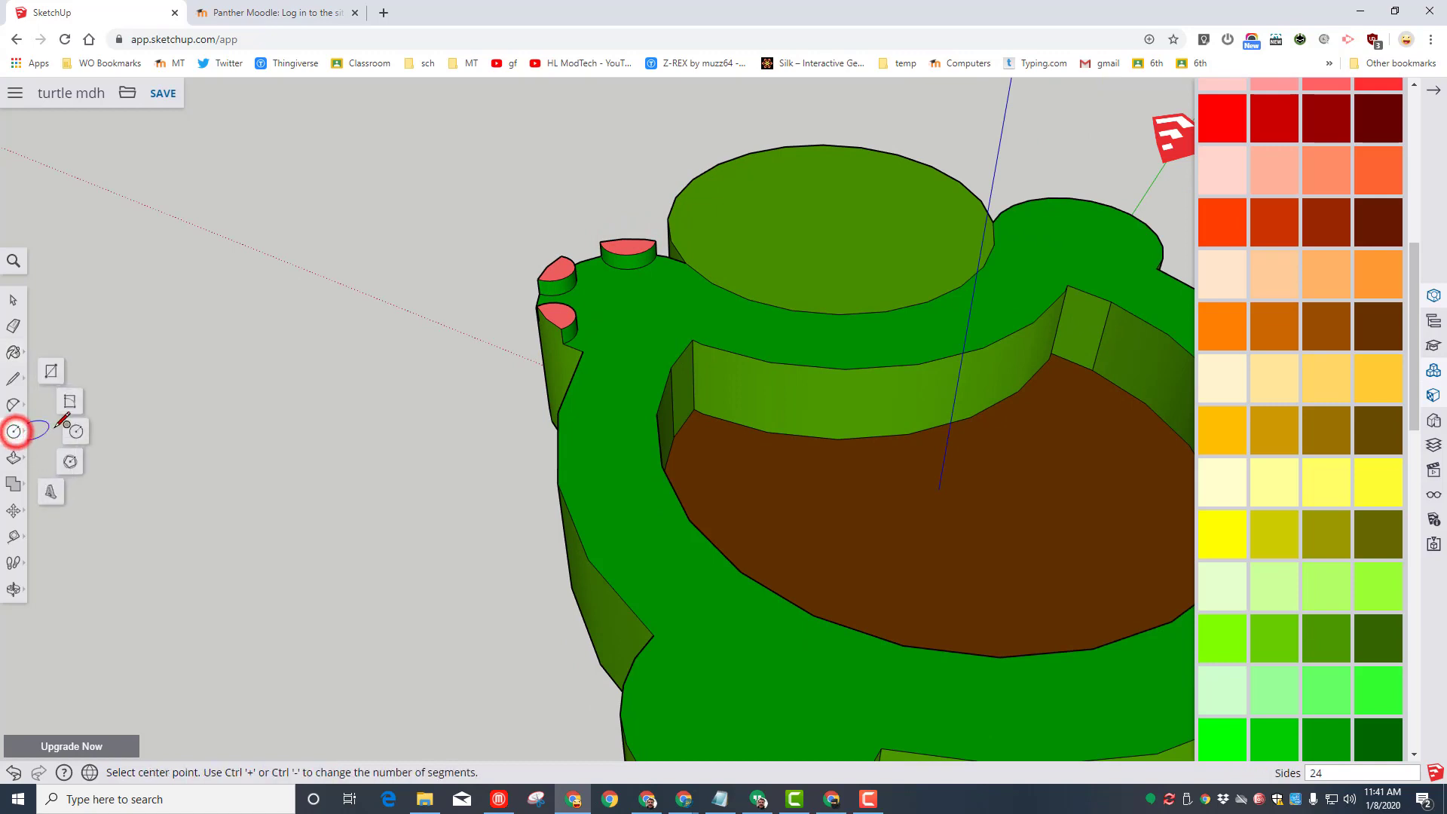
click(753, 195)
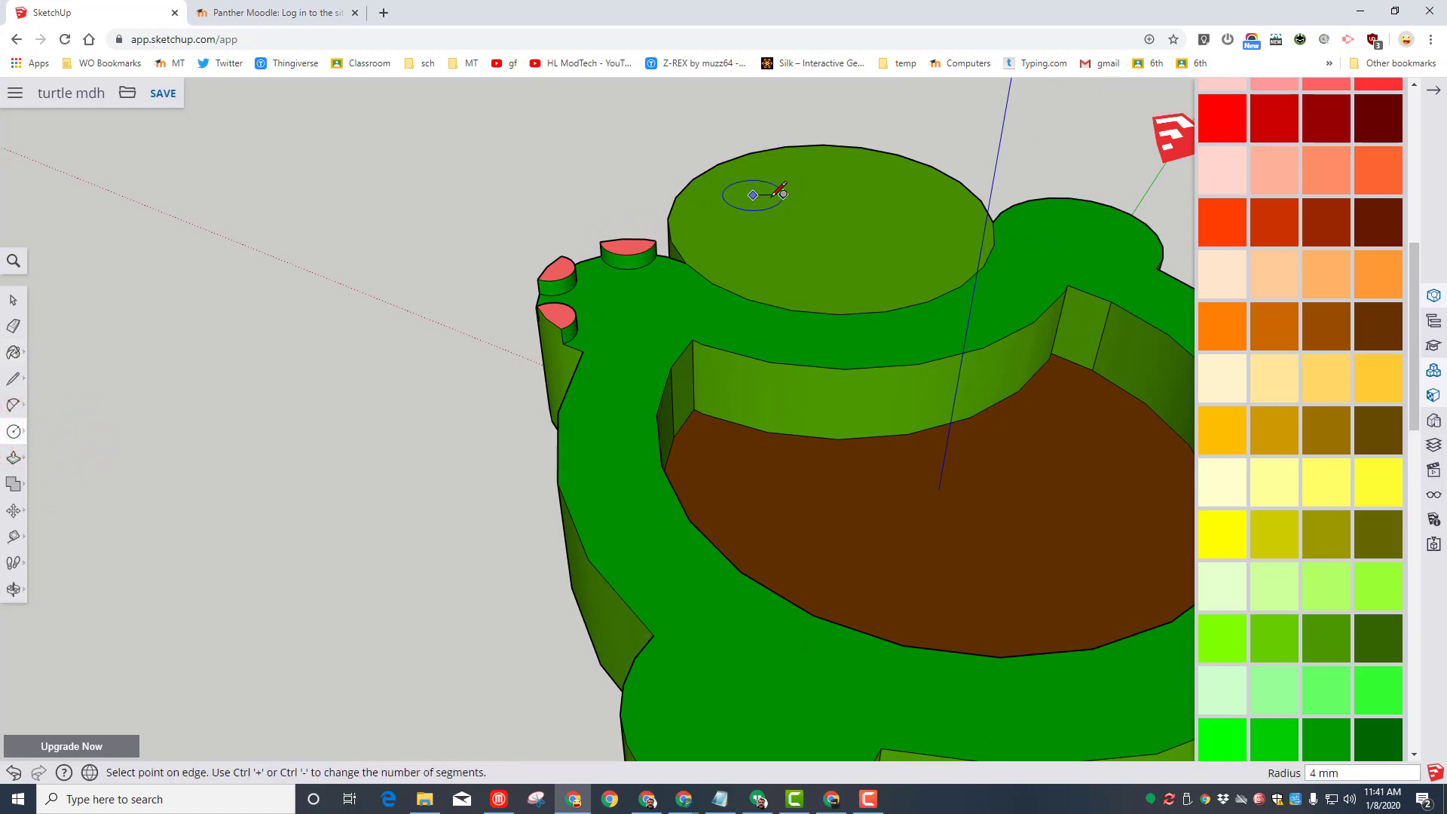
click(772, 198)
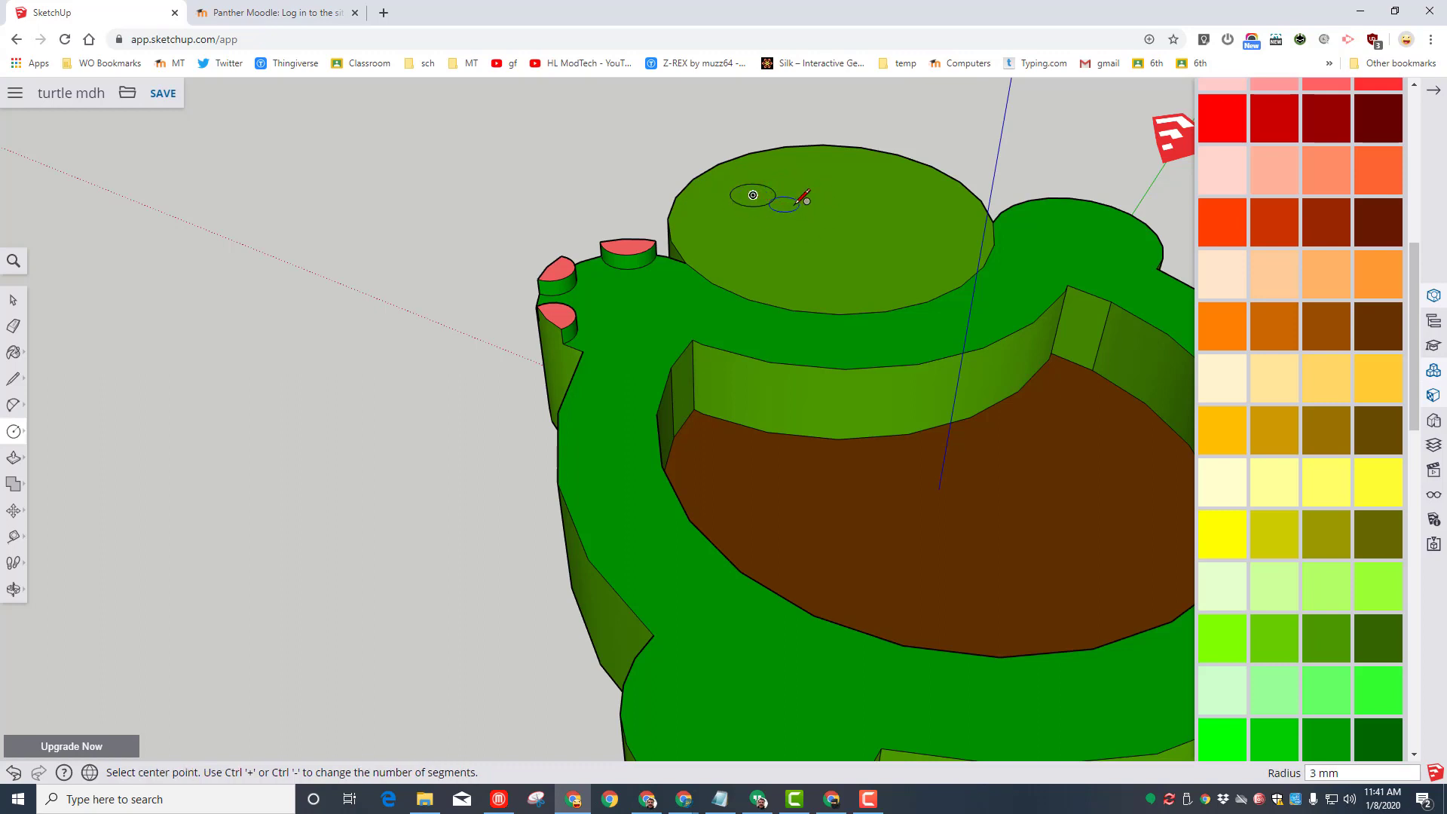
Step: Copy the eye circle about 17 mm across the head with the Move tool to make the second eye
click(13, 300)
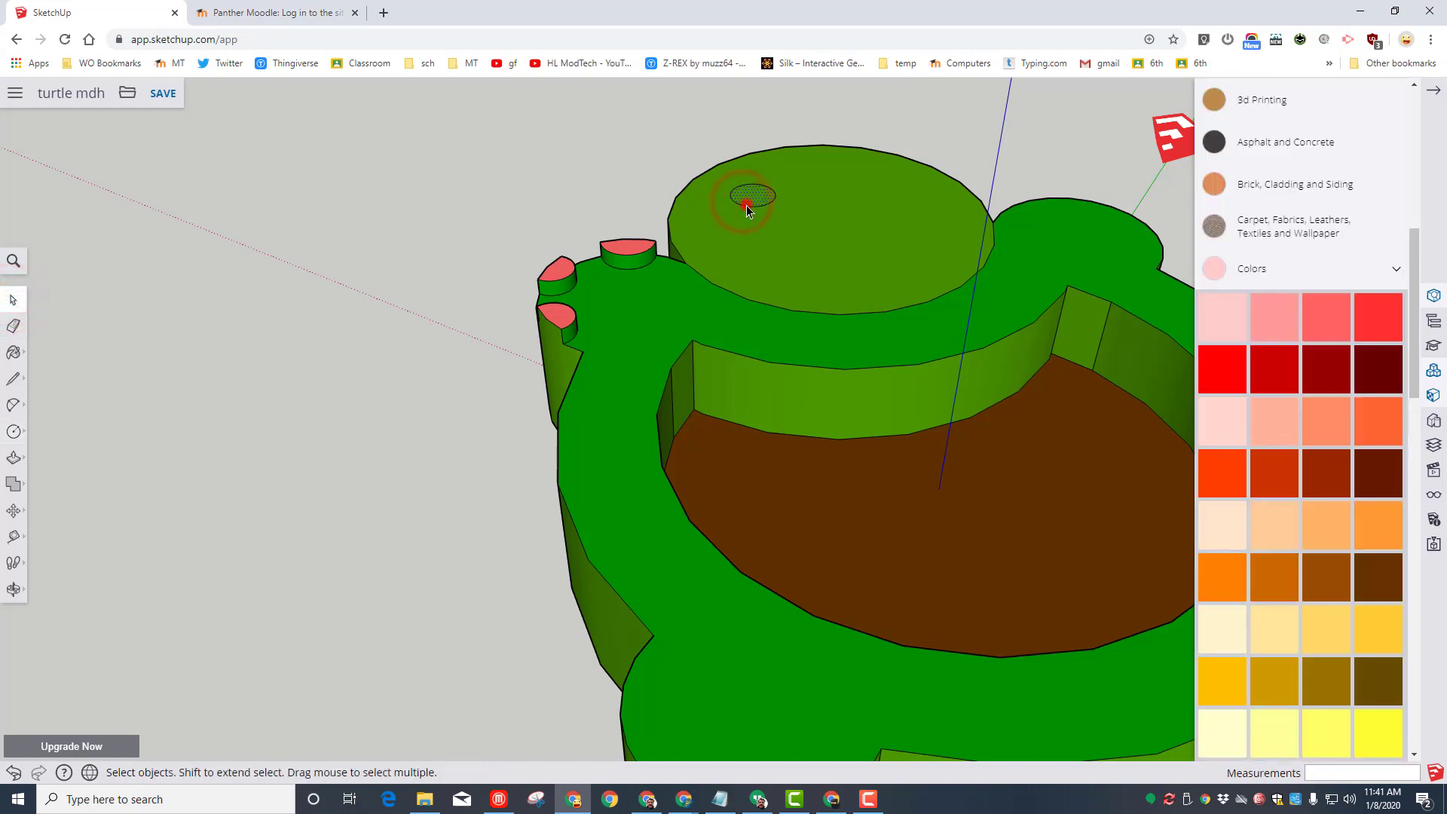
click(750, 205)
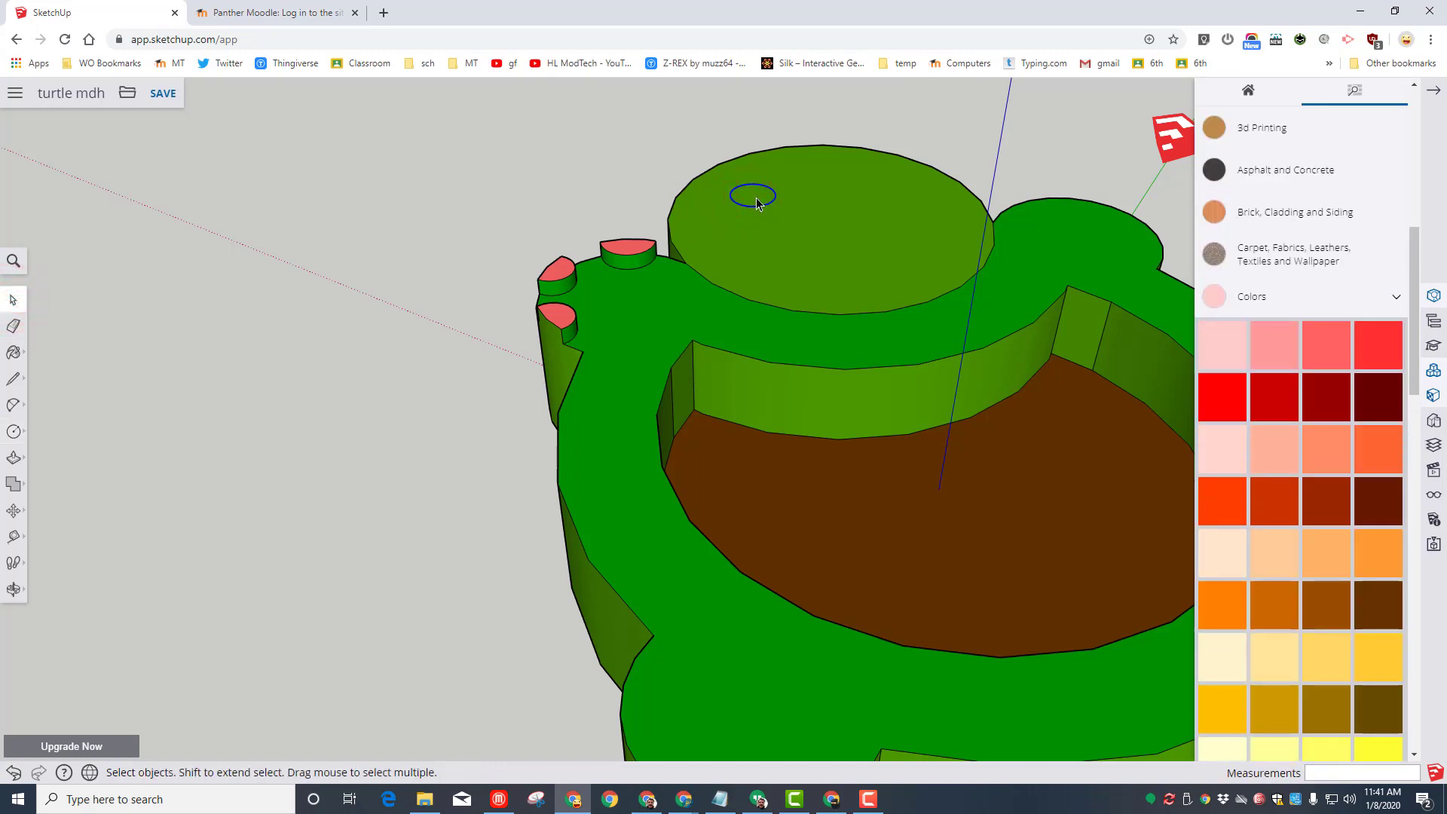
click(11, 511)
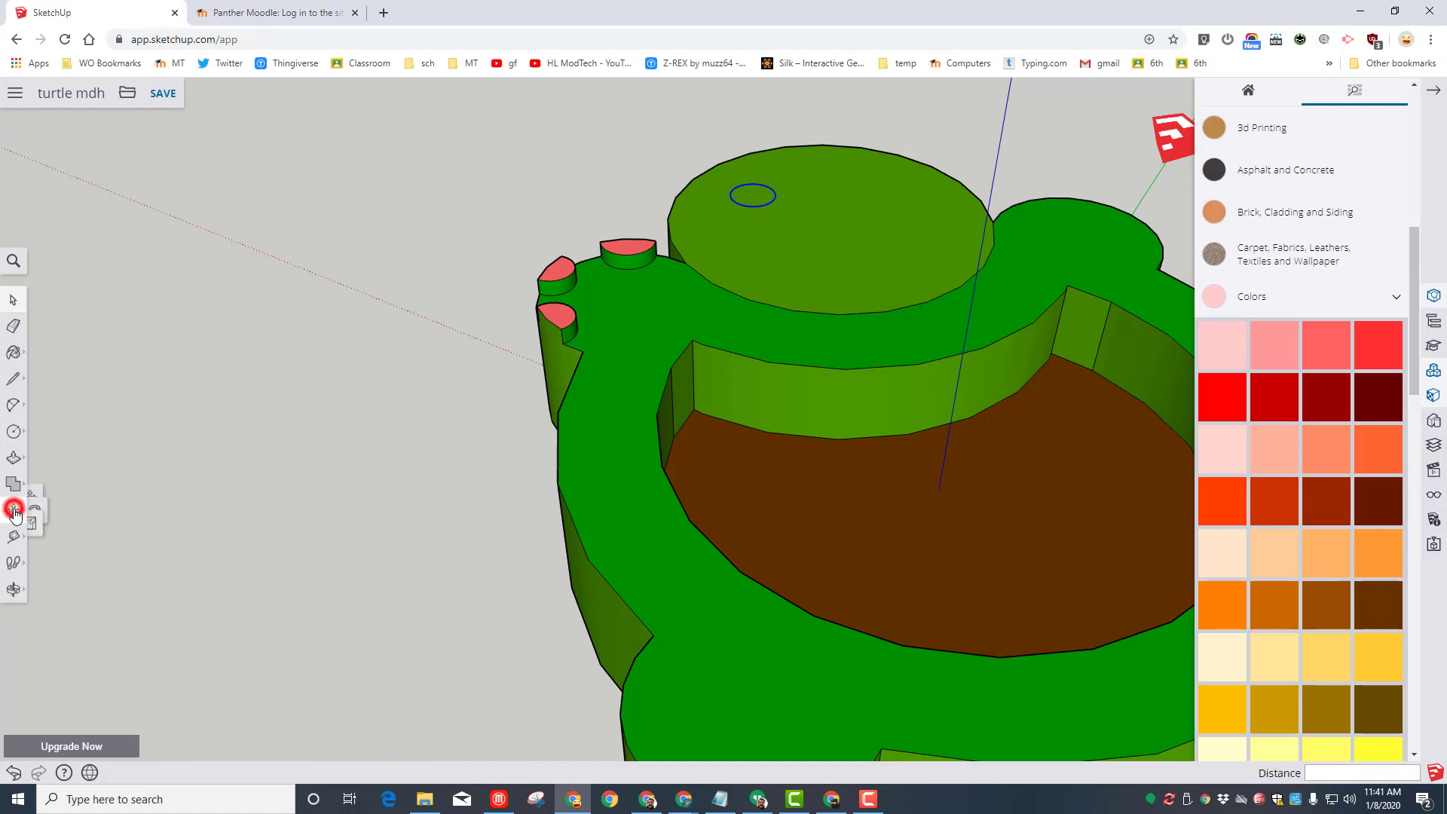
key(ctrl)
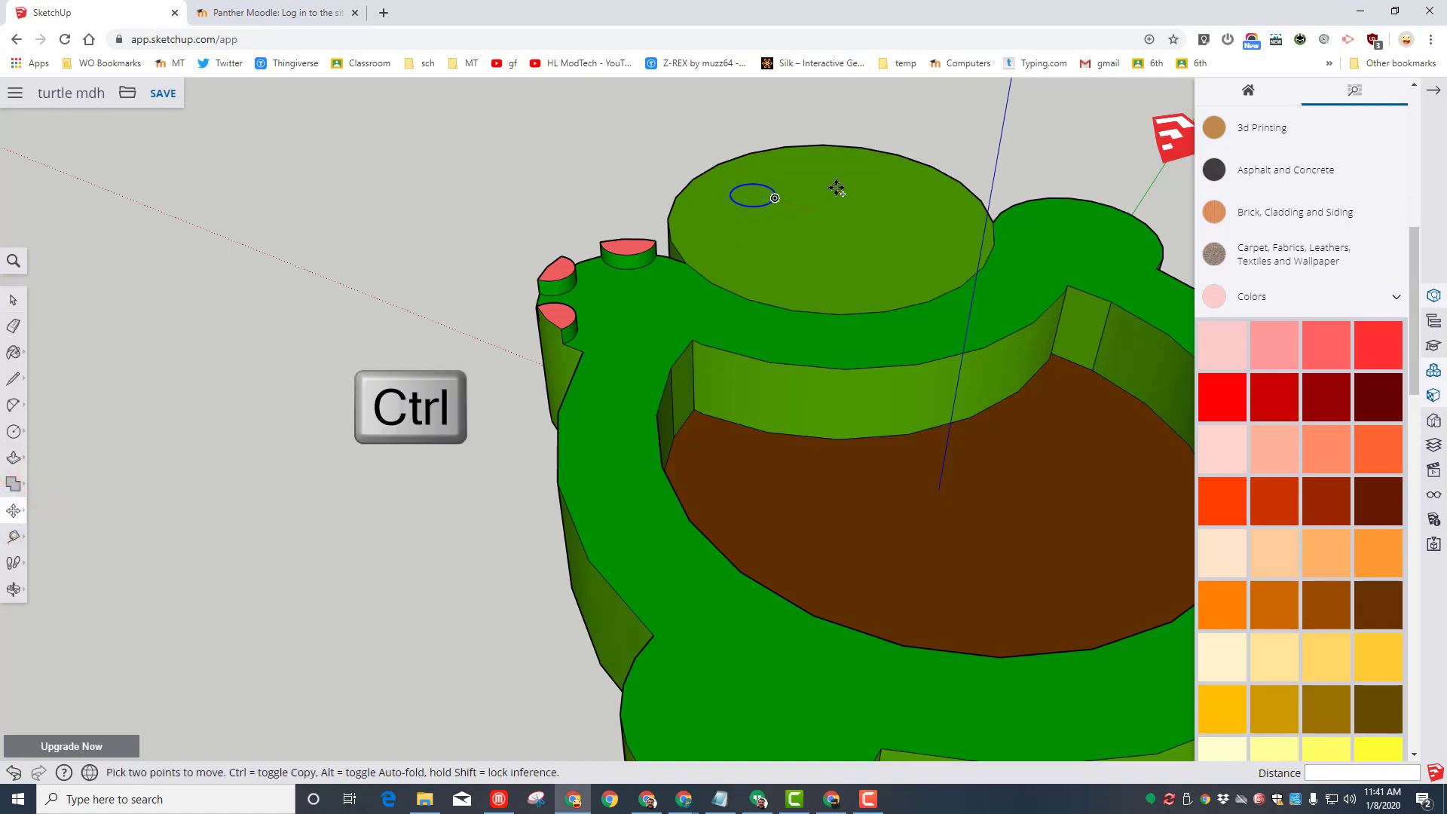
click(776, 195)
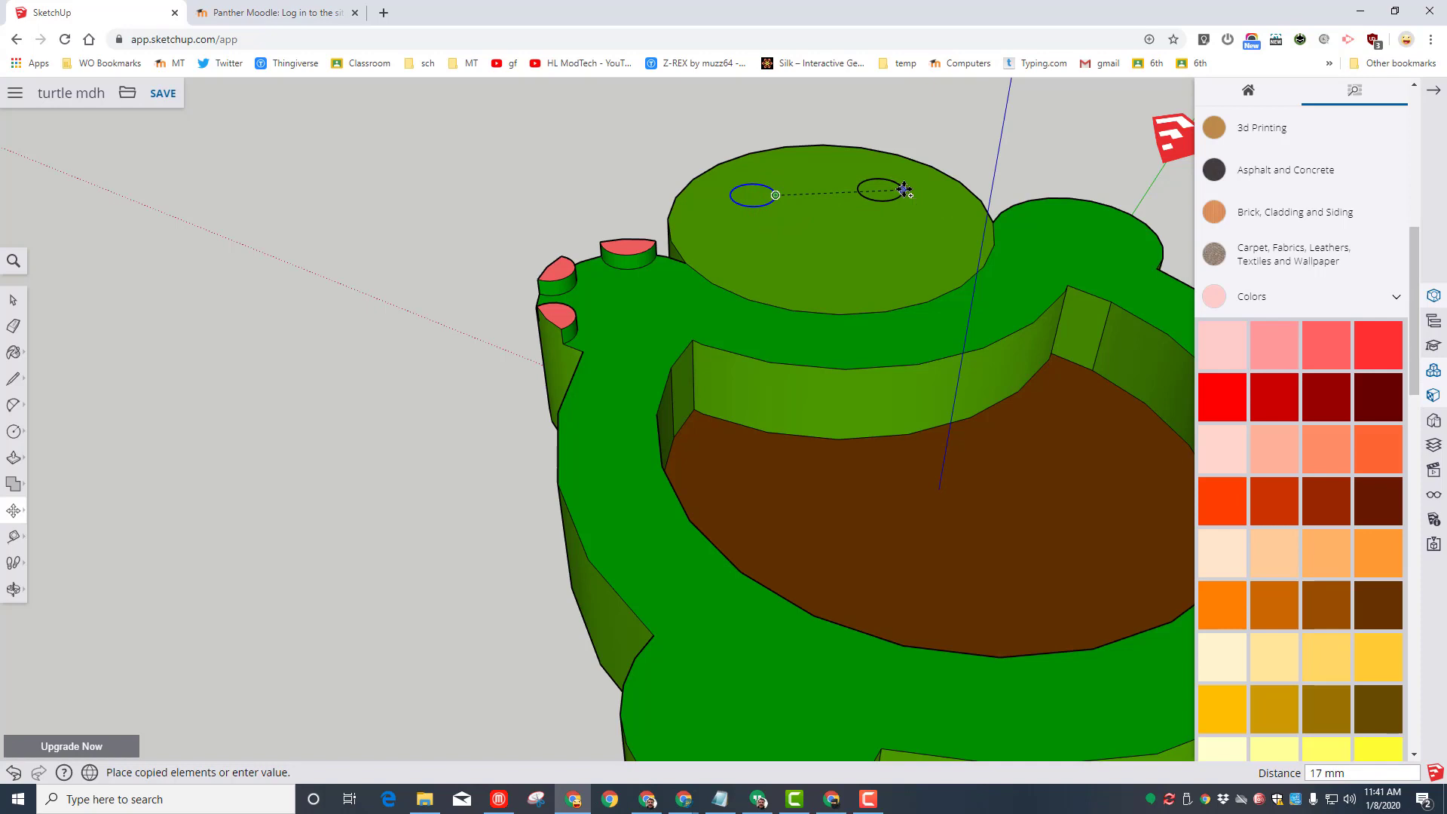
click(904, 190)
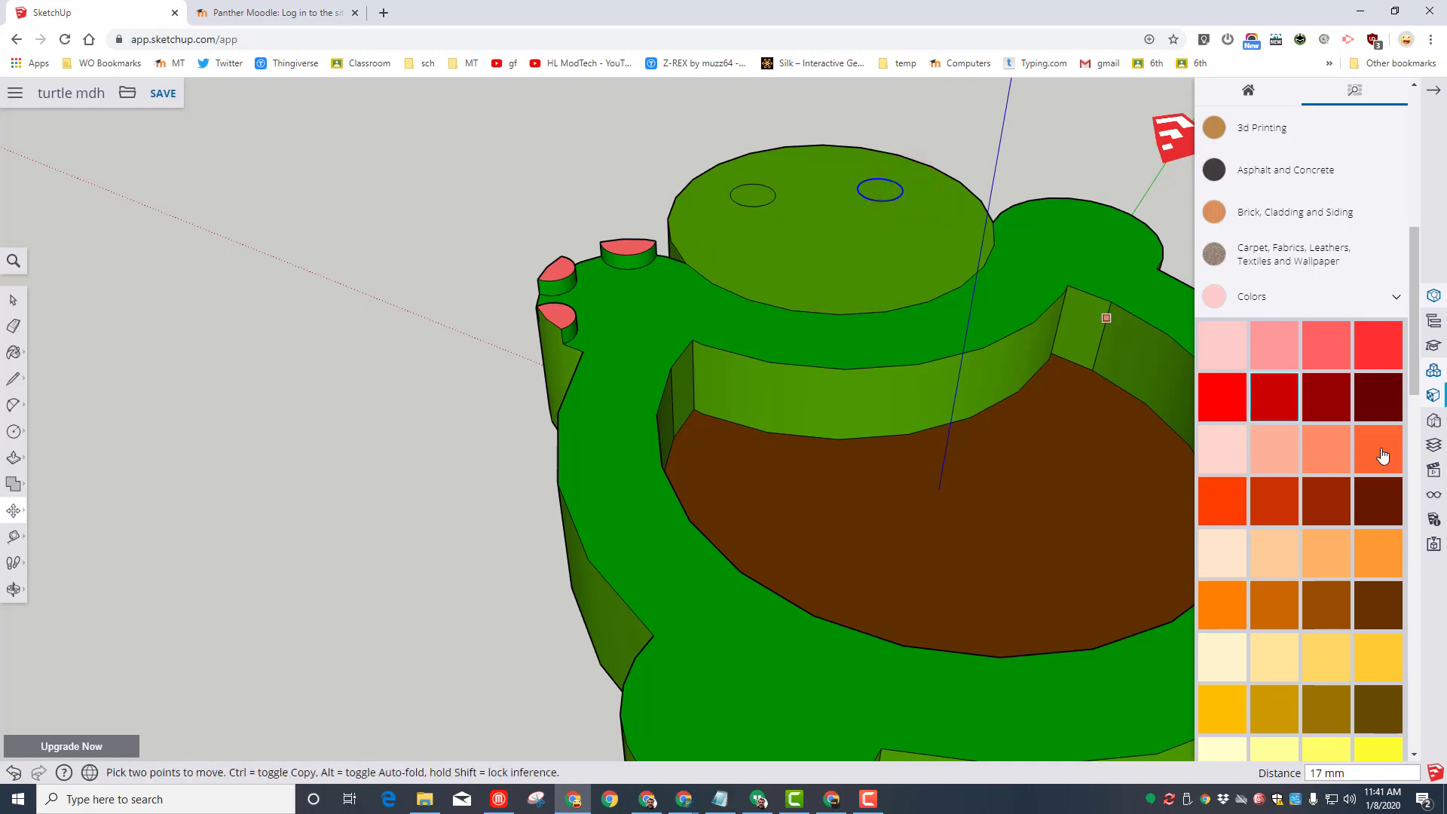
Step: Paint both eye circles light periwinkle blue from the Colors collection
drag(1409, 372, 1404, 522)
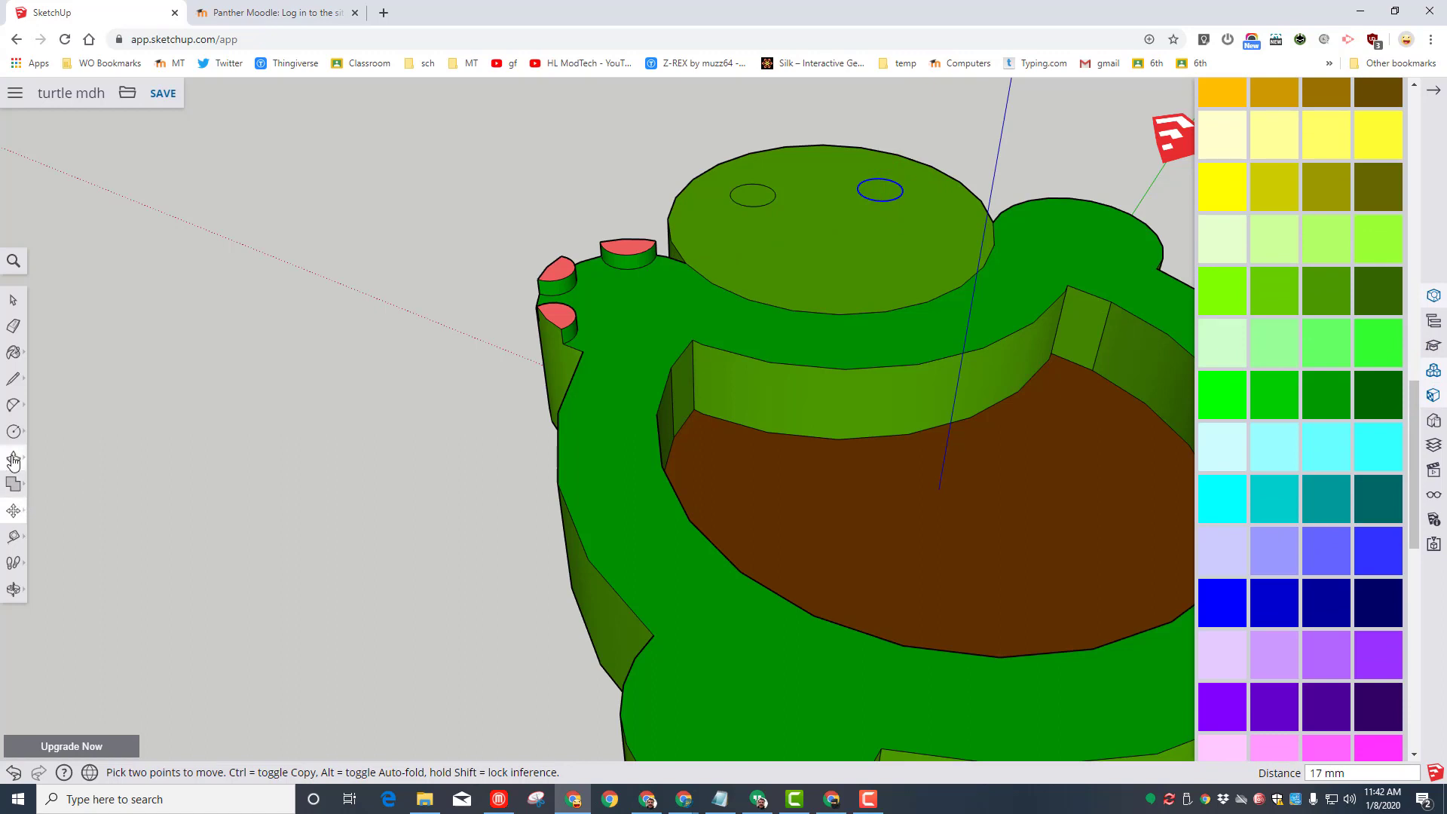
click(1274, 550)
click(753, 196)
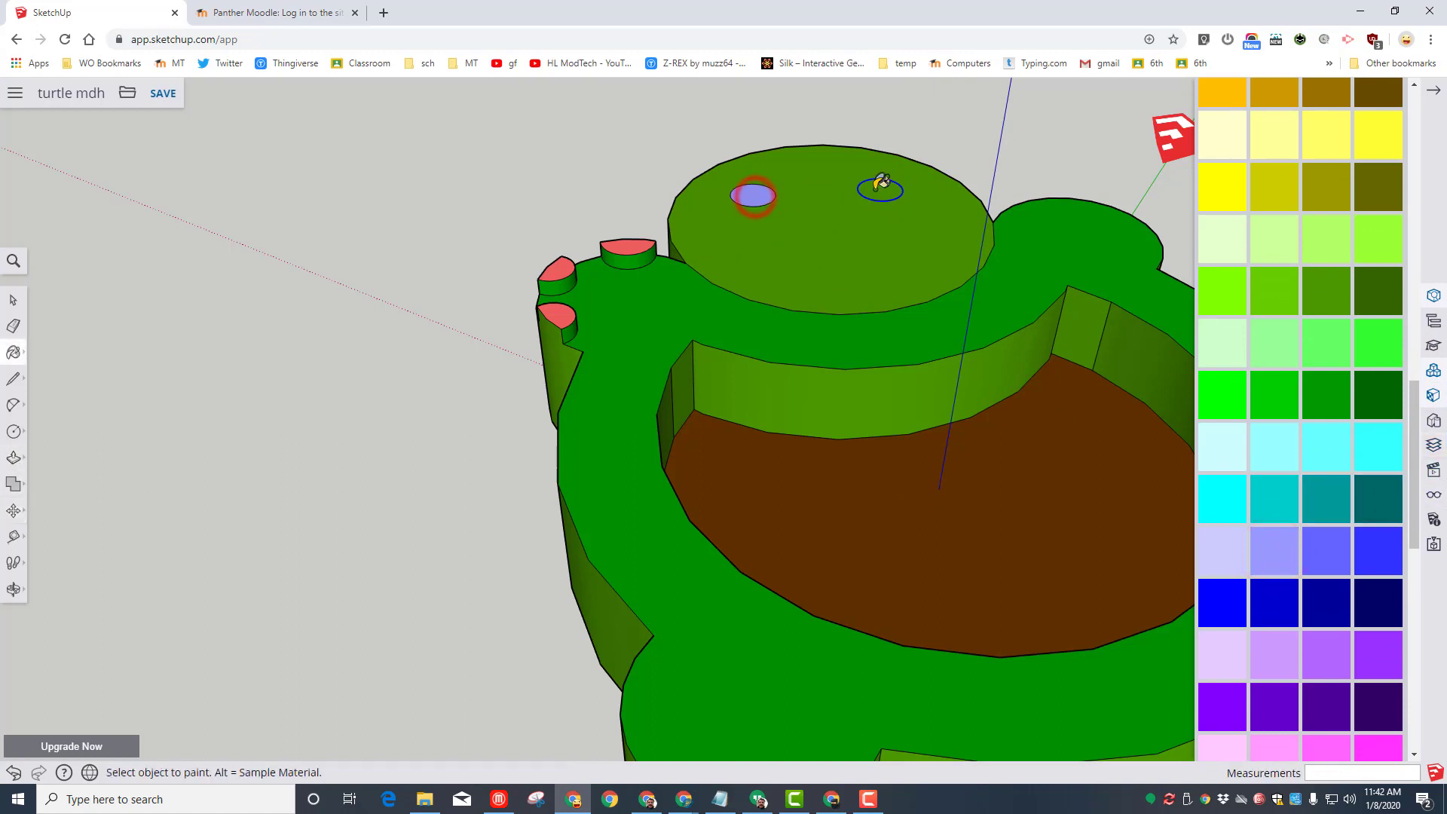
click(877, 190)
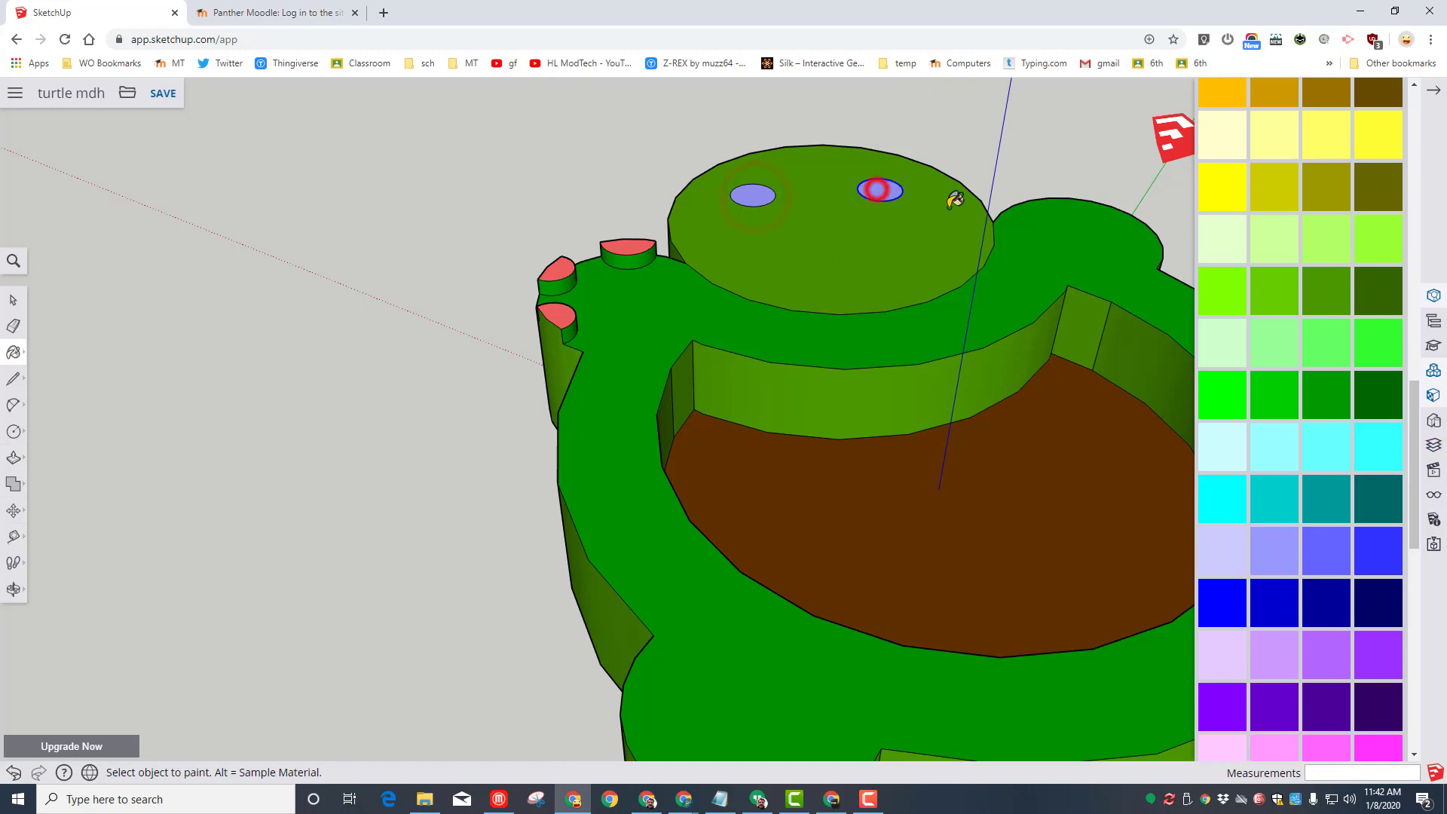
Step: Recess both eye faces about 1 mm into the head with Push/Pull
click(11, 456)
click(752, 195)
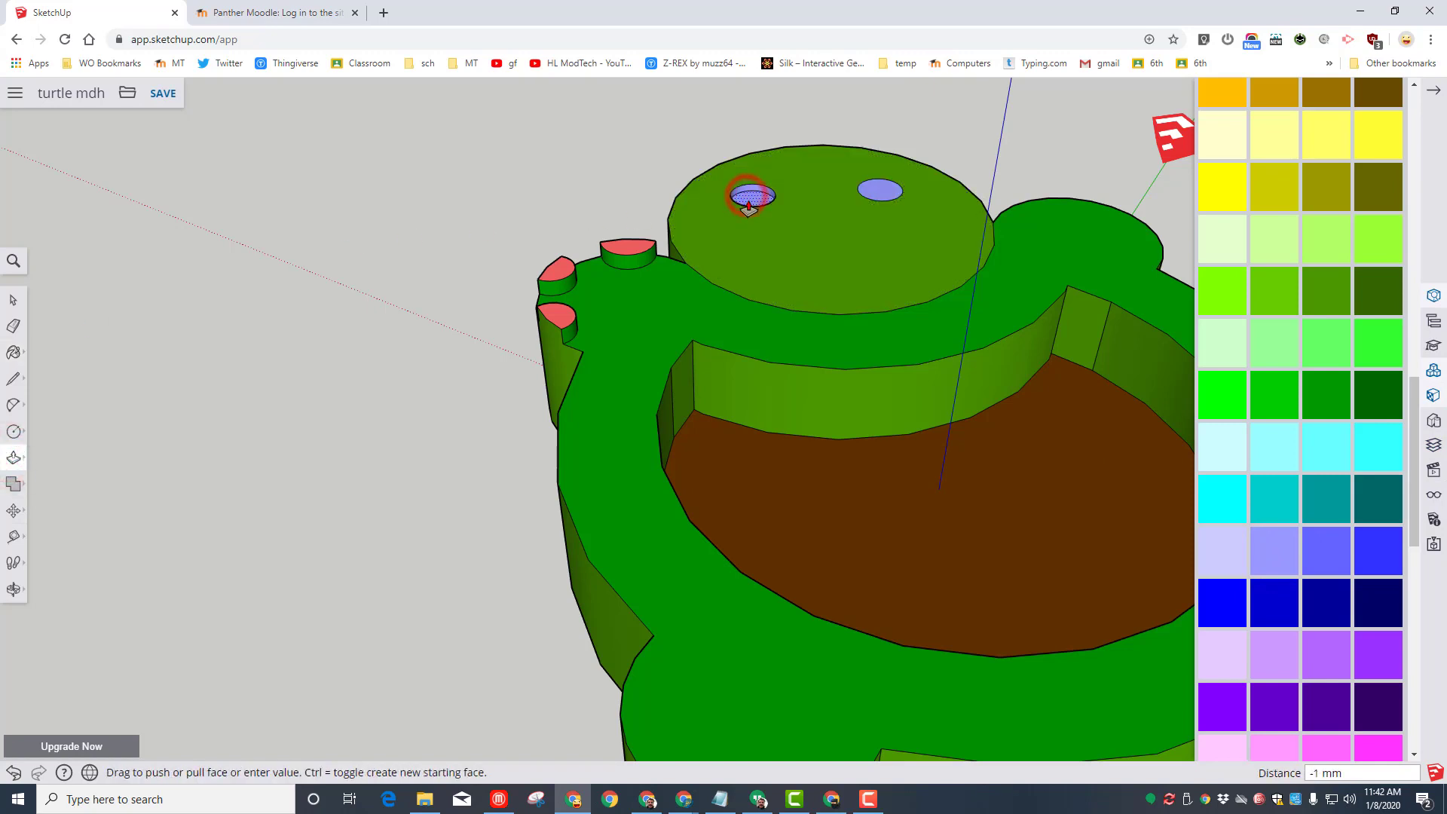
click(877, 190)
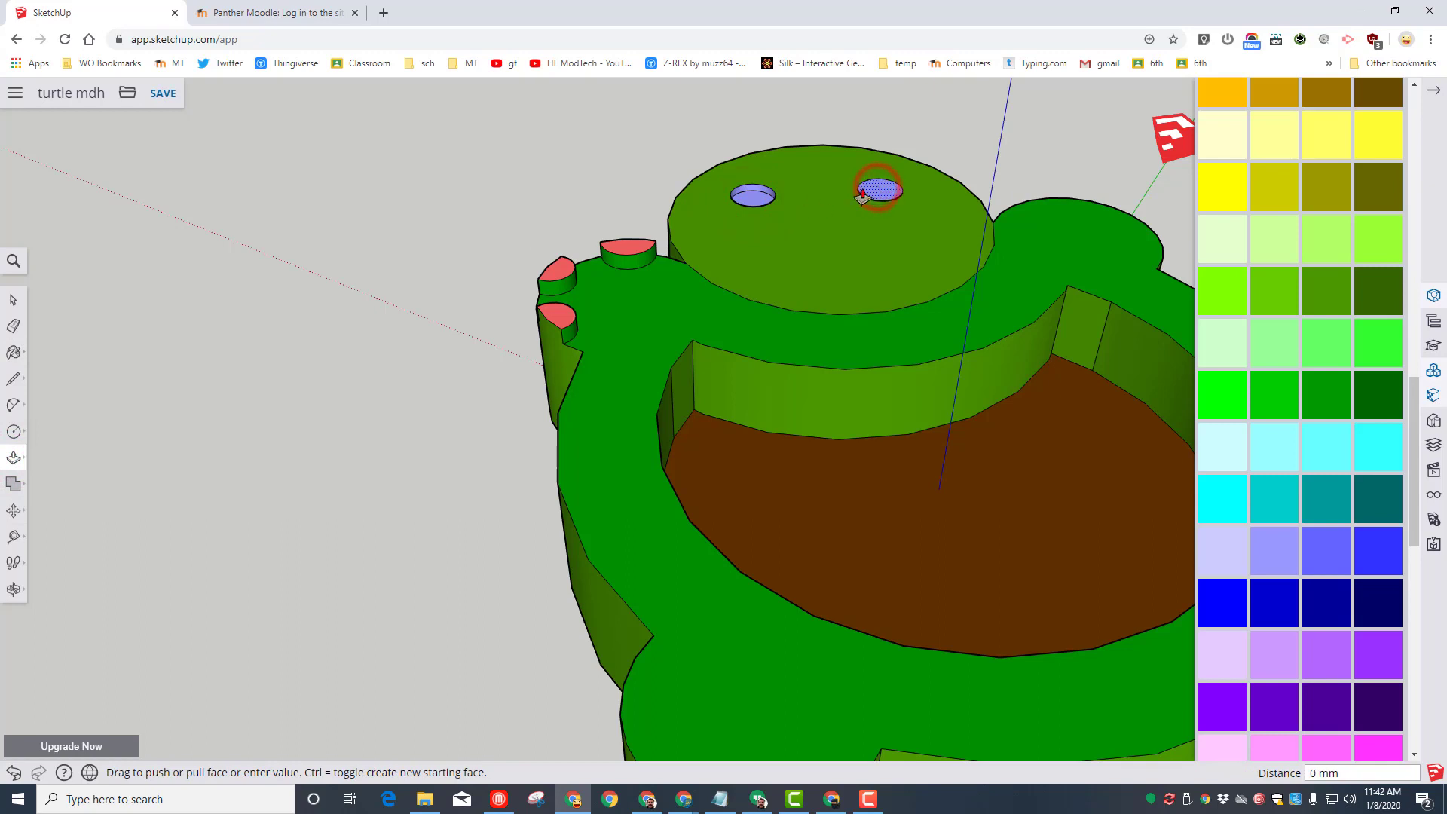
click(807, 198)
click(880, 190)
click(751, 198)
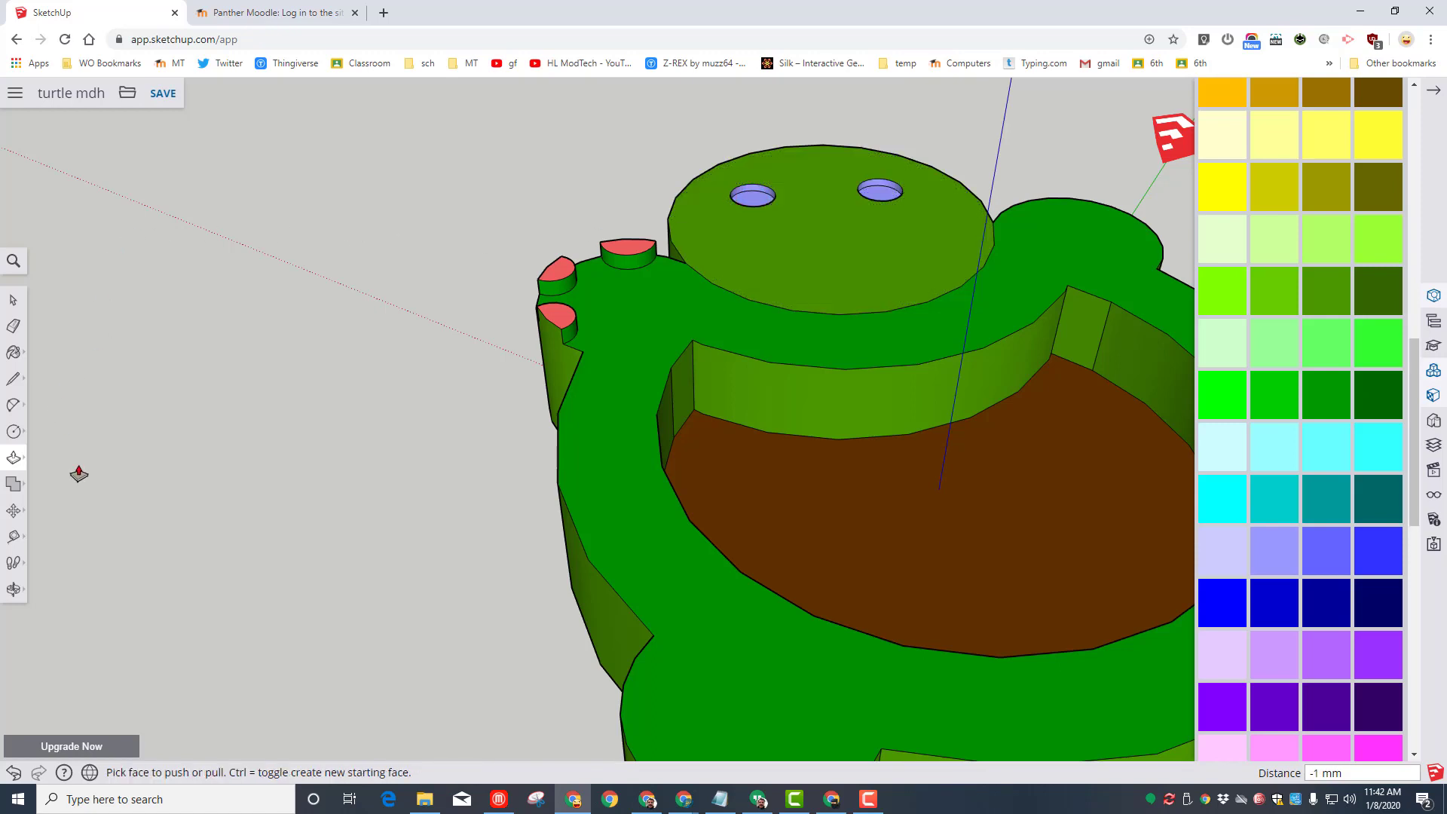
Step: Draw a smiling mouth arc with a bulge of about 10 mm below the eyes on the head
click(14, 406)
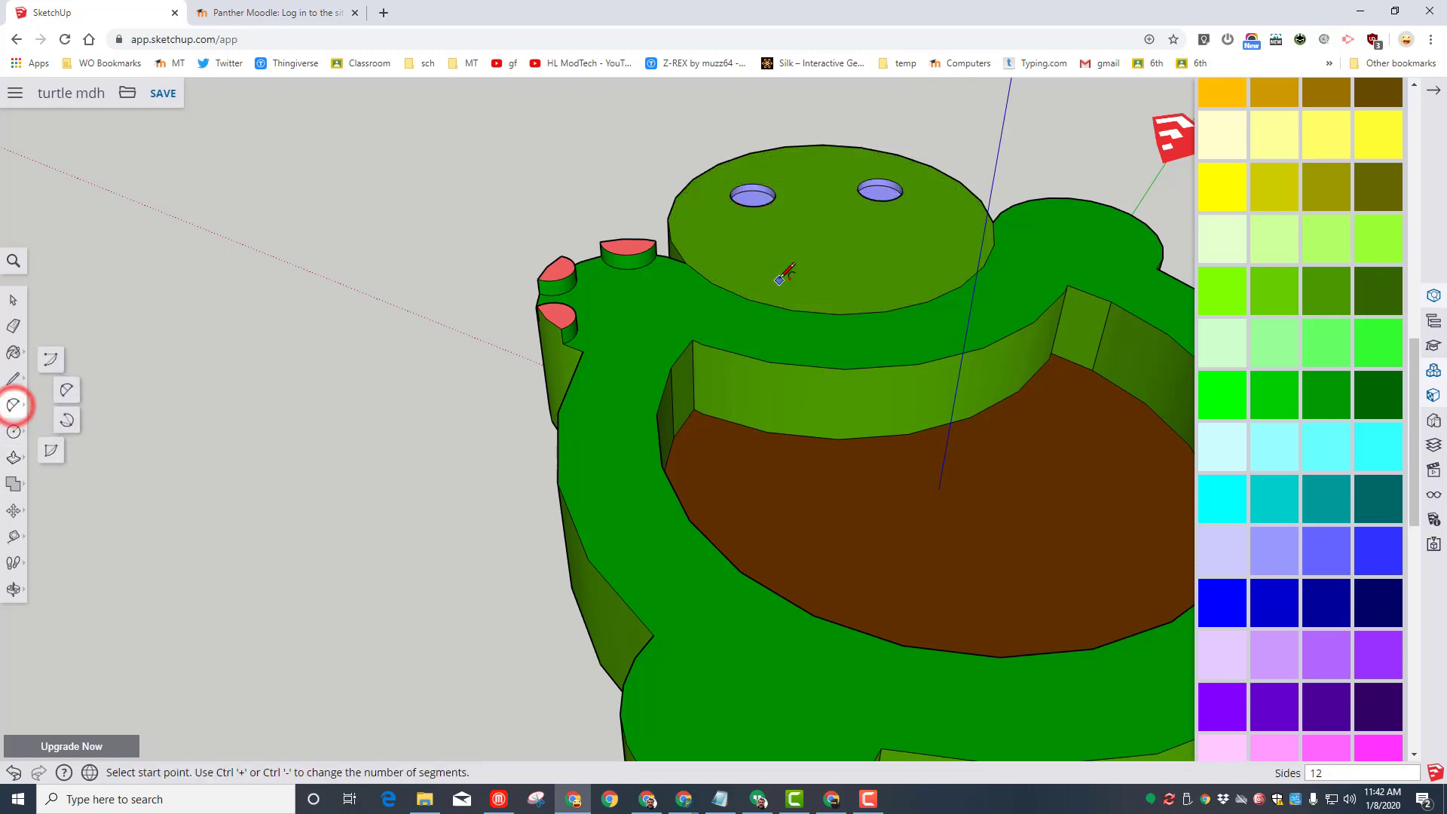
click(747, 240)
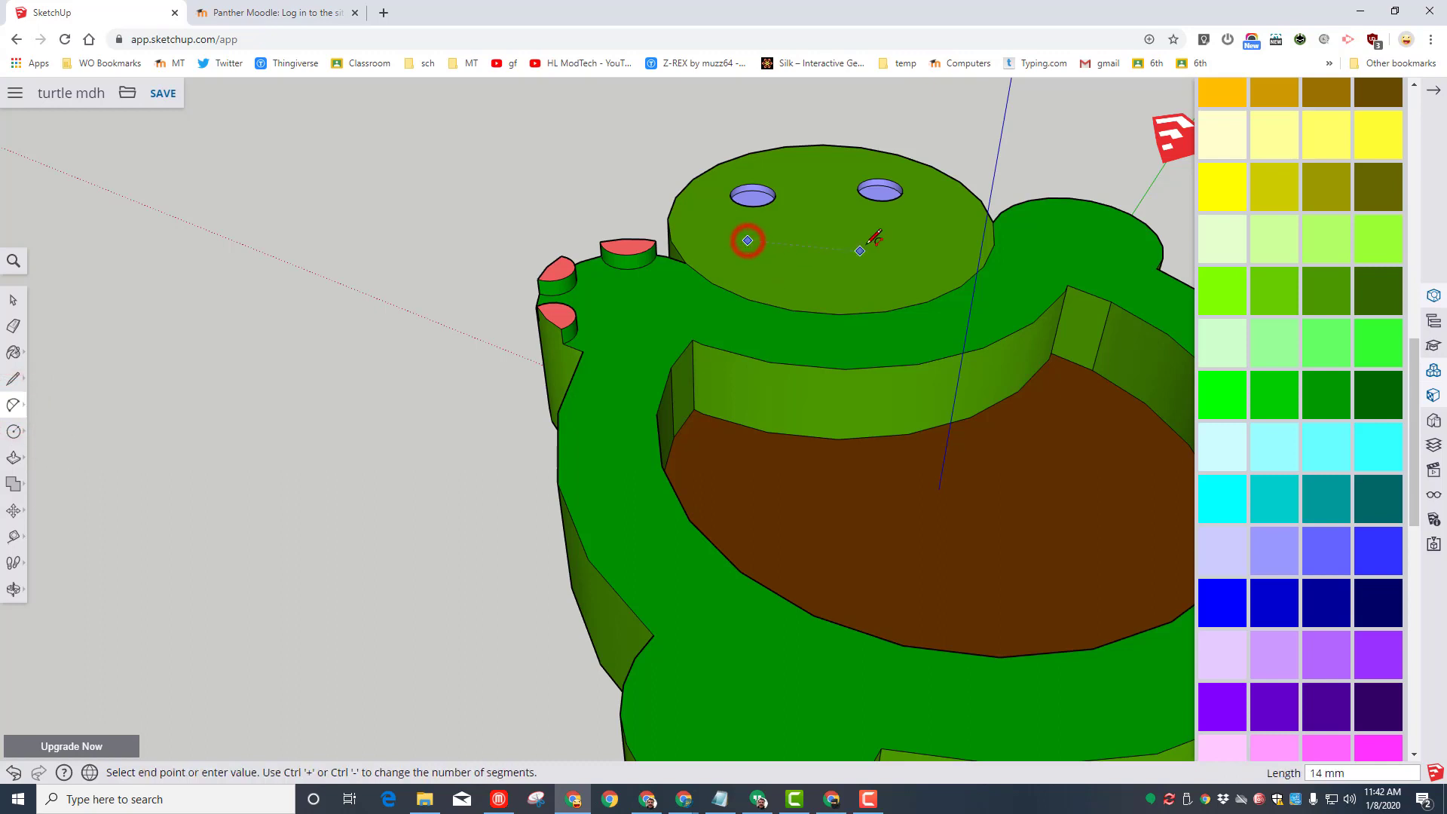
click(922, 233)
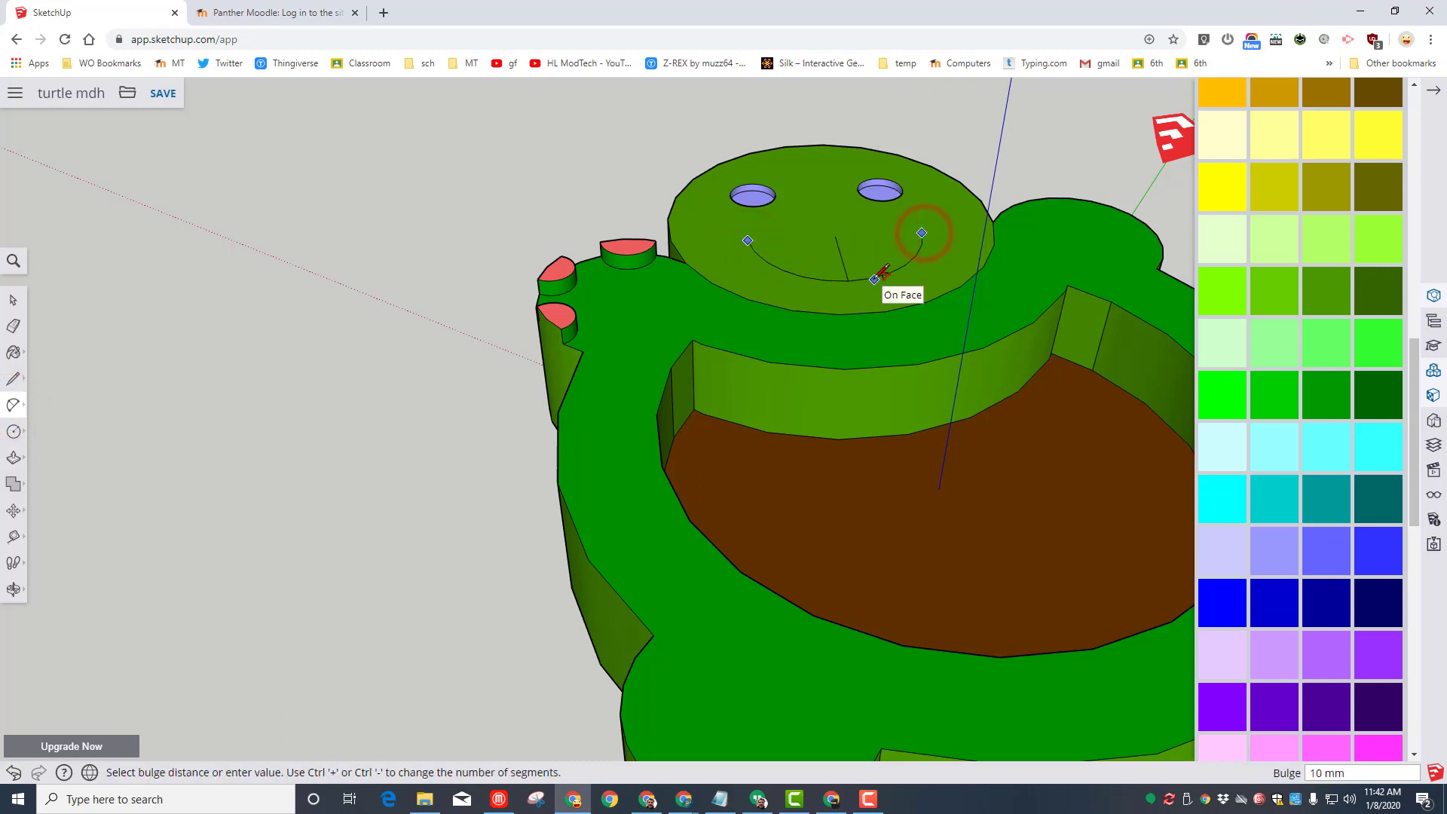
click(874, 278)
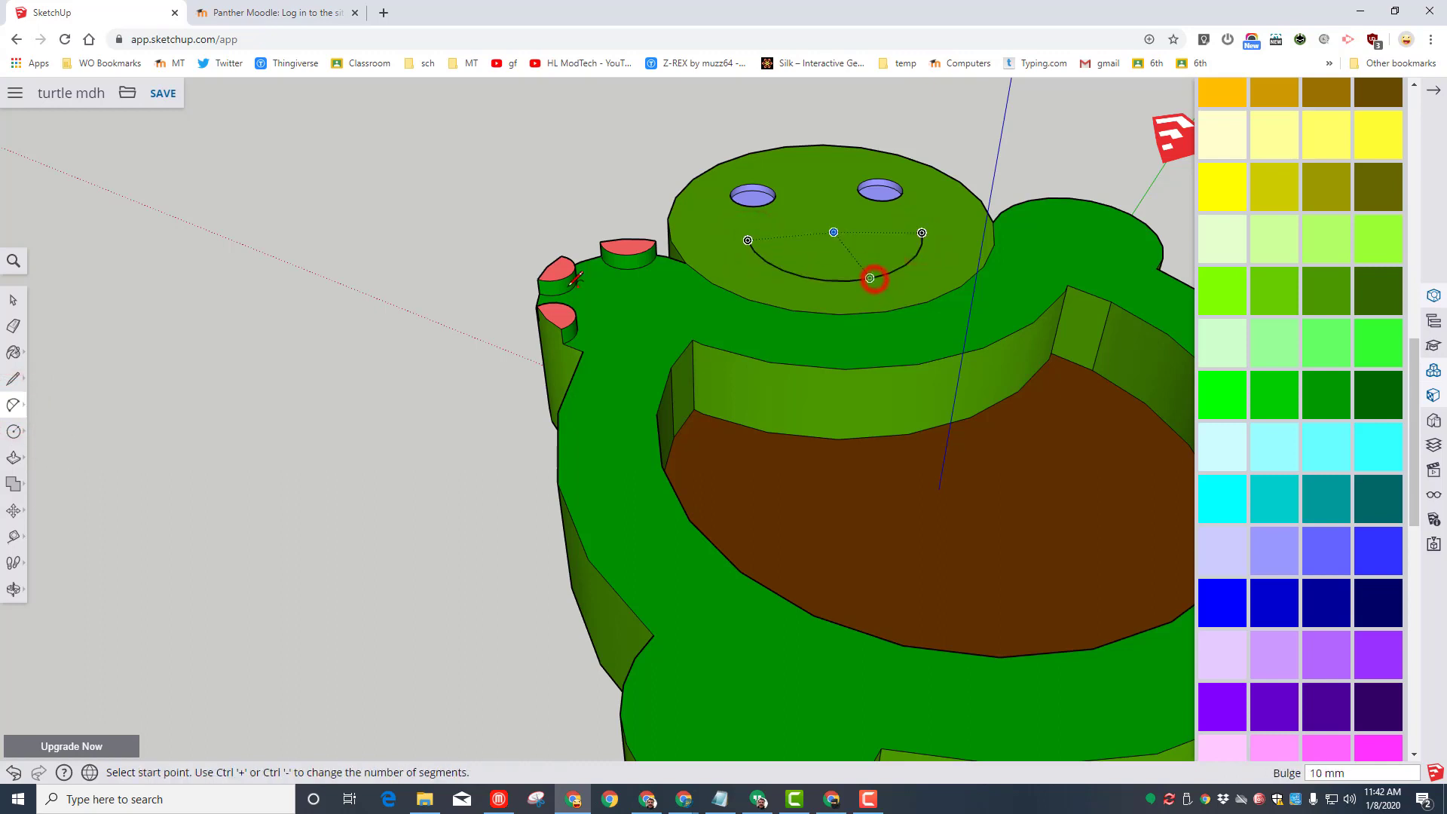
Step: Close the mouth arc with a straight line about 22 mm long between its two endpoints
click(14, 378)
click(747, 241)
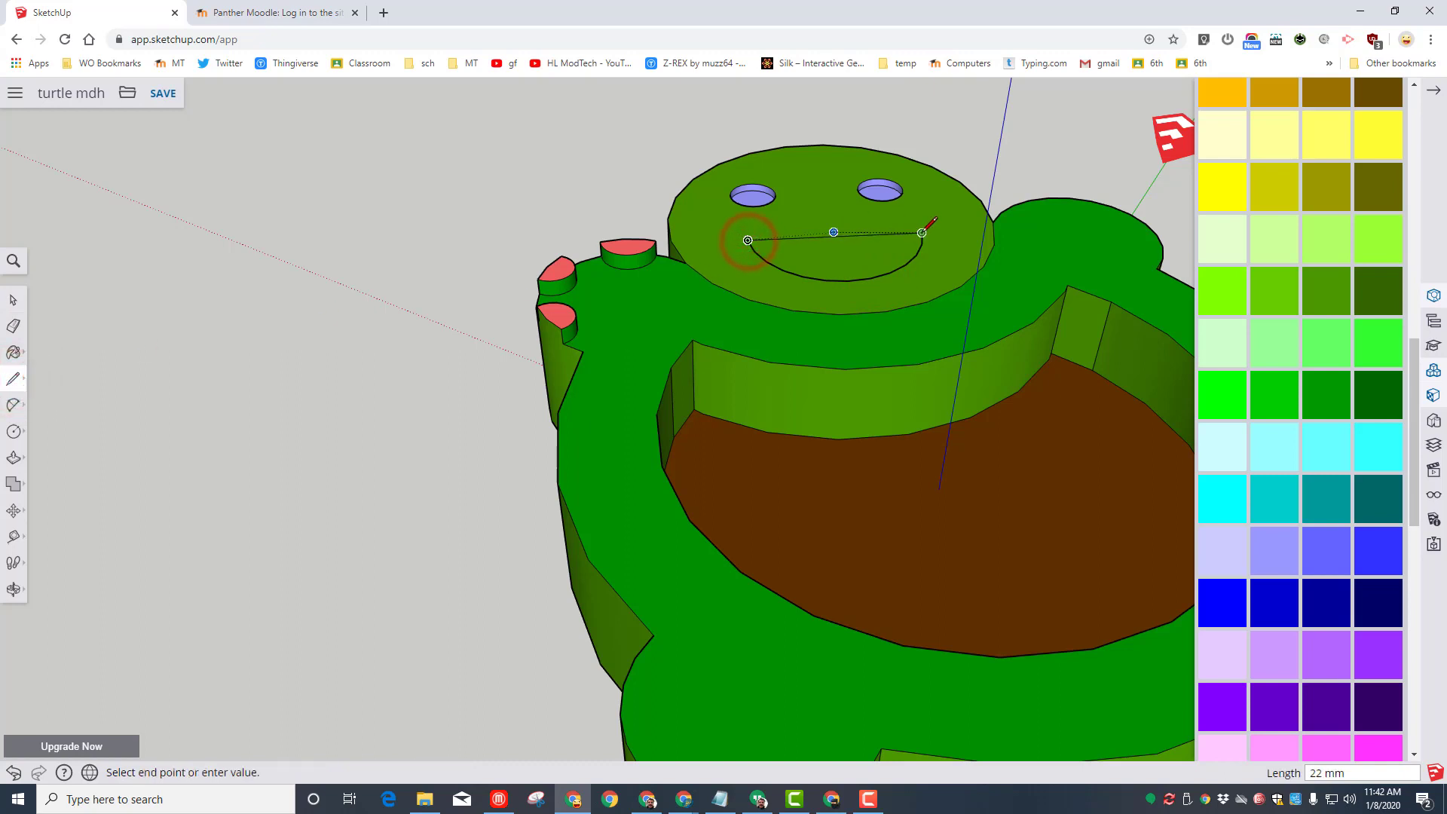
click(922, 233)
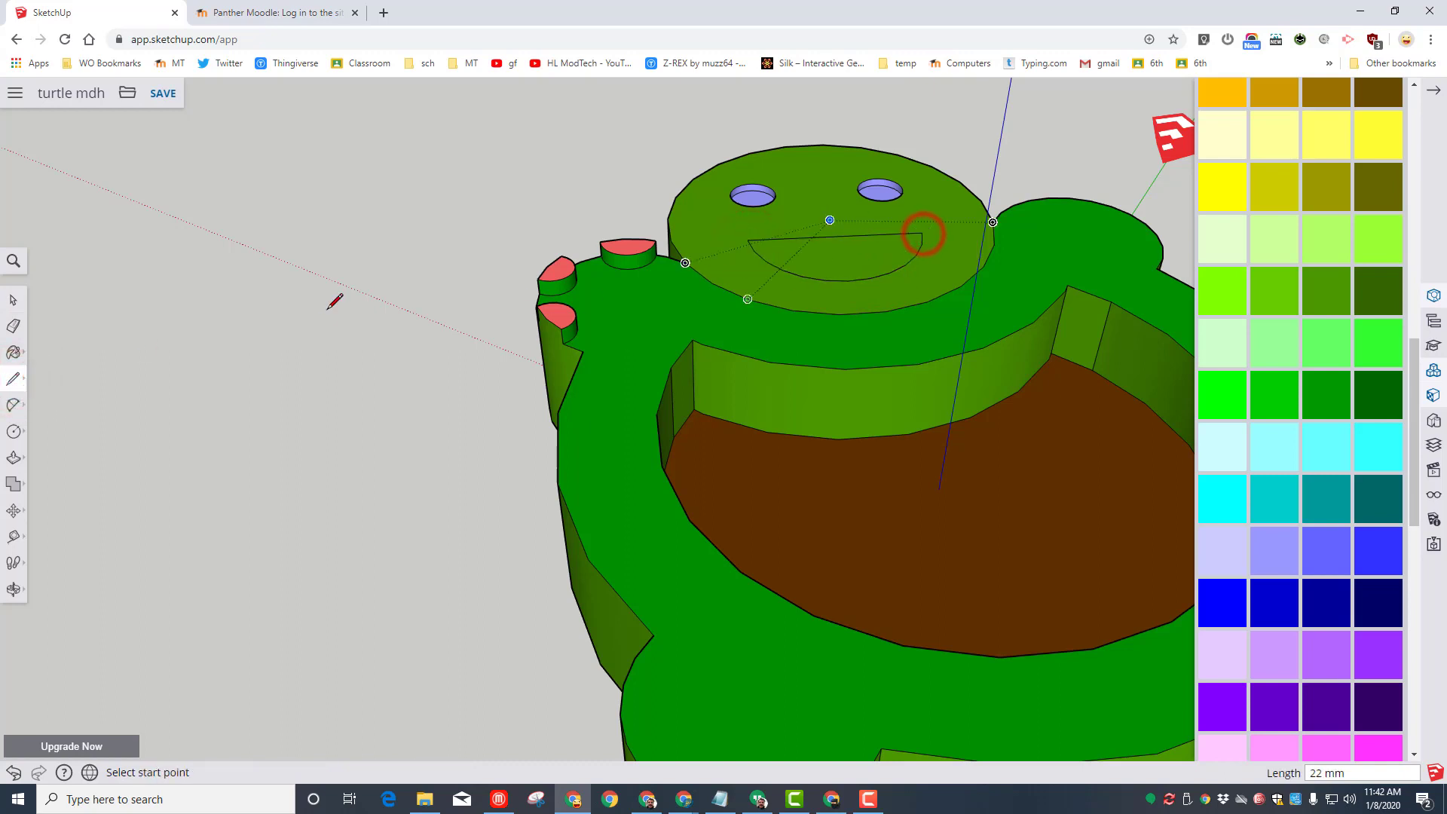
Step: Offset the mouth outline about 2 mm inward to form a lip border
click(16, 463)
click(52, 490)
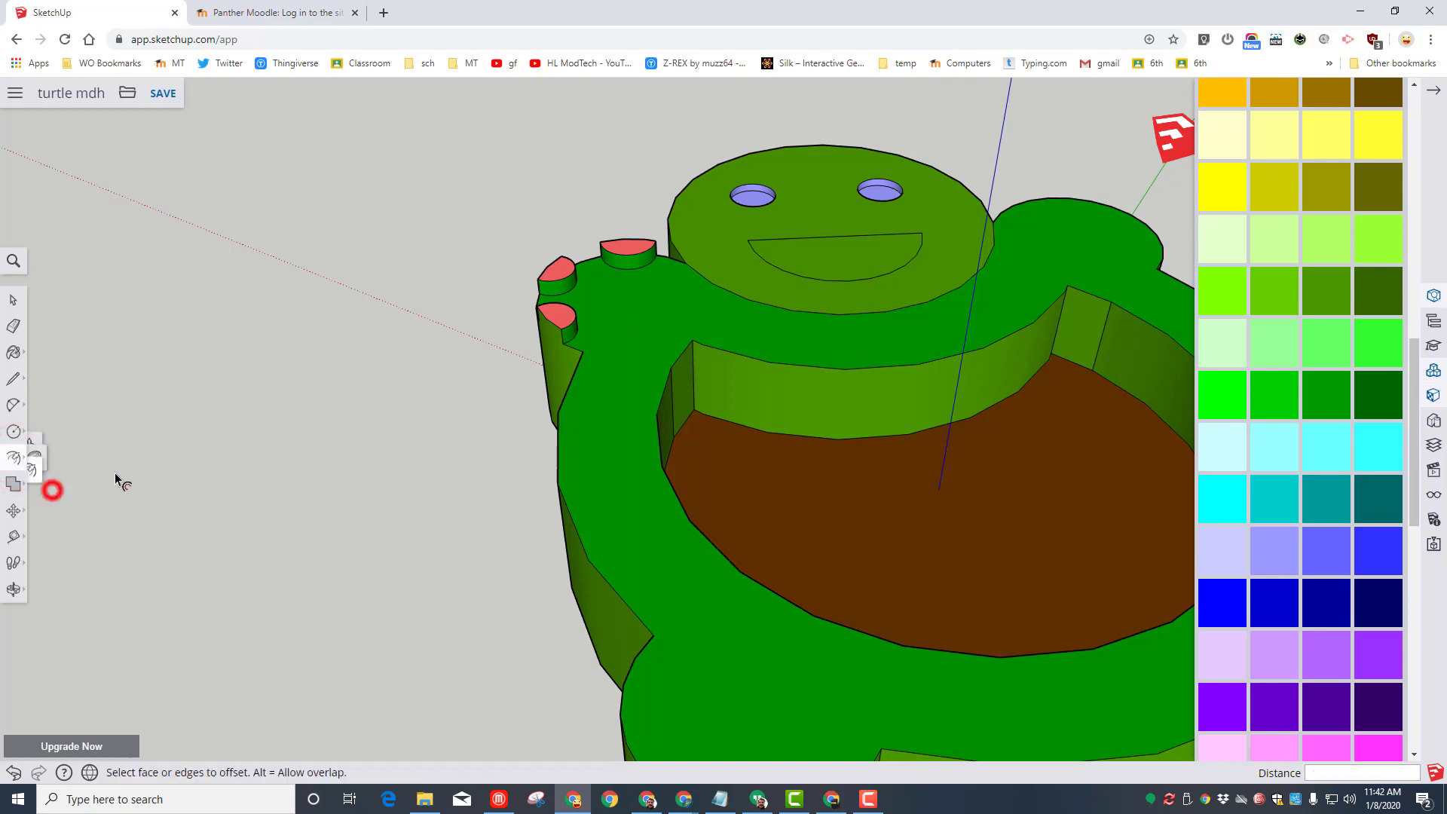
click(808, 256)
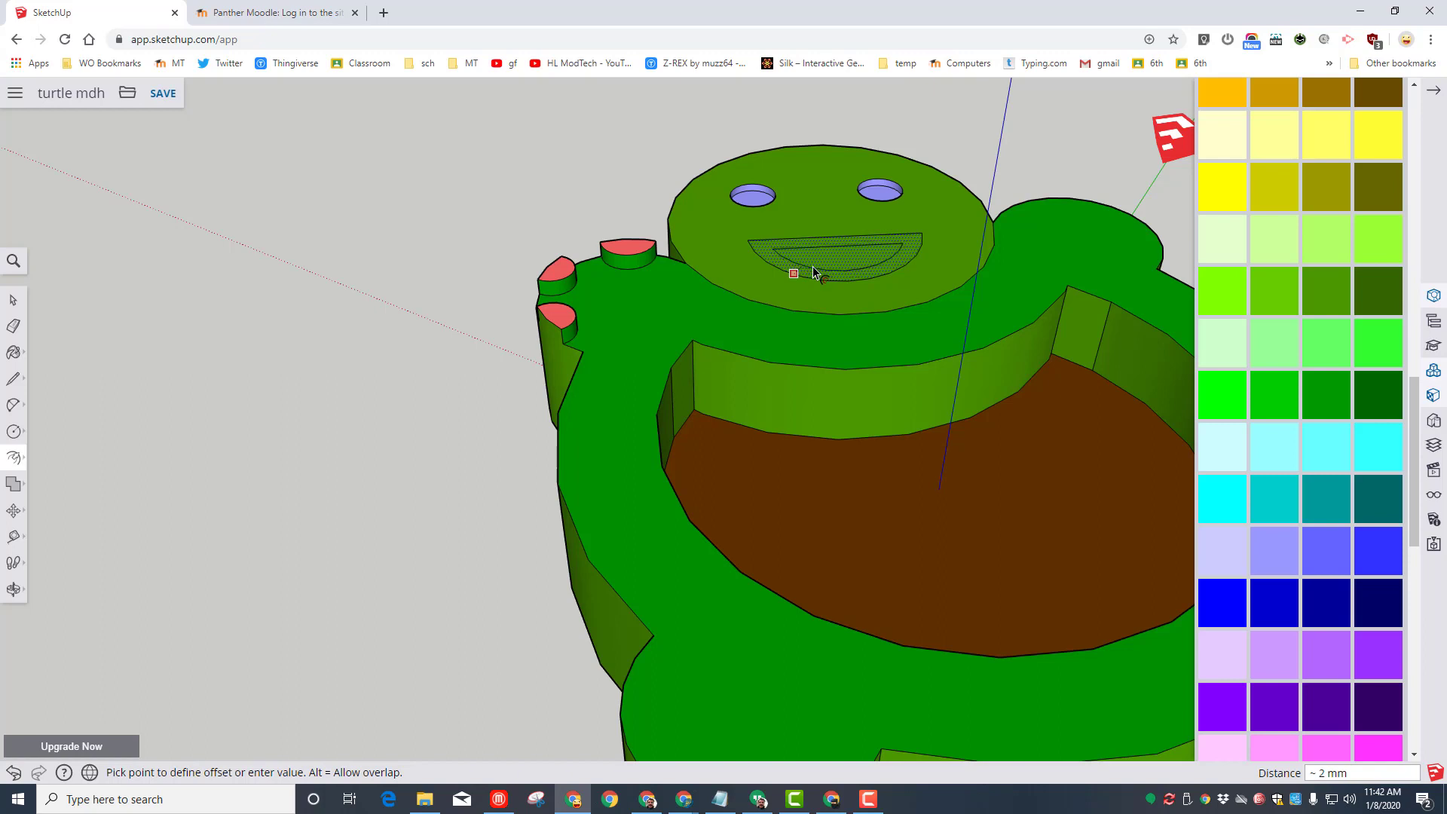
click(814, 271)
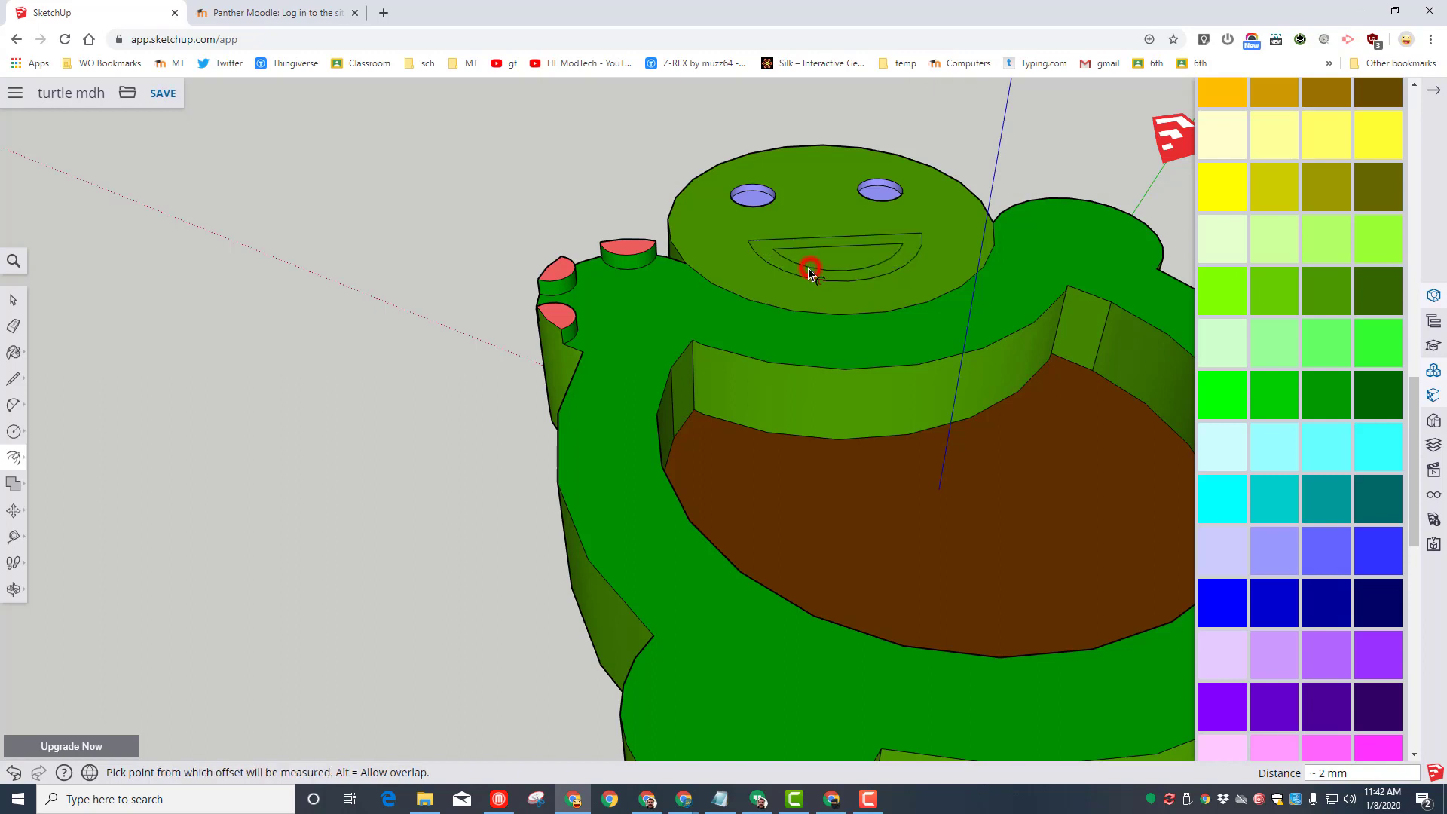
Step: Raise the lip border 2 mm above the head with Push/Pull
click(14, 460)
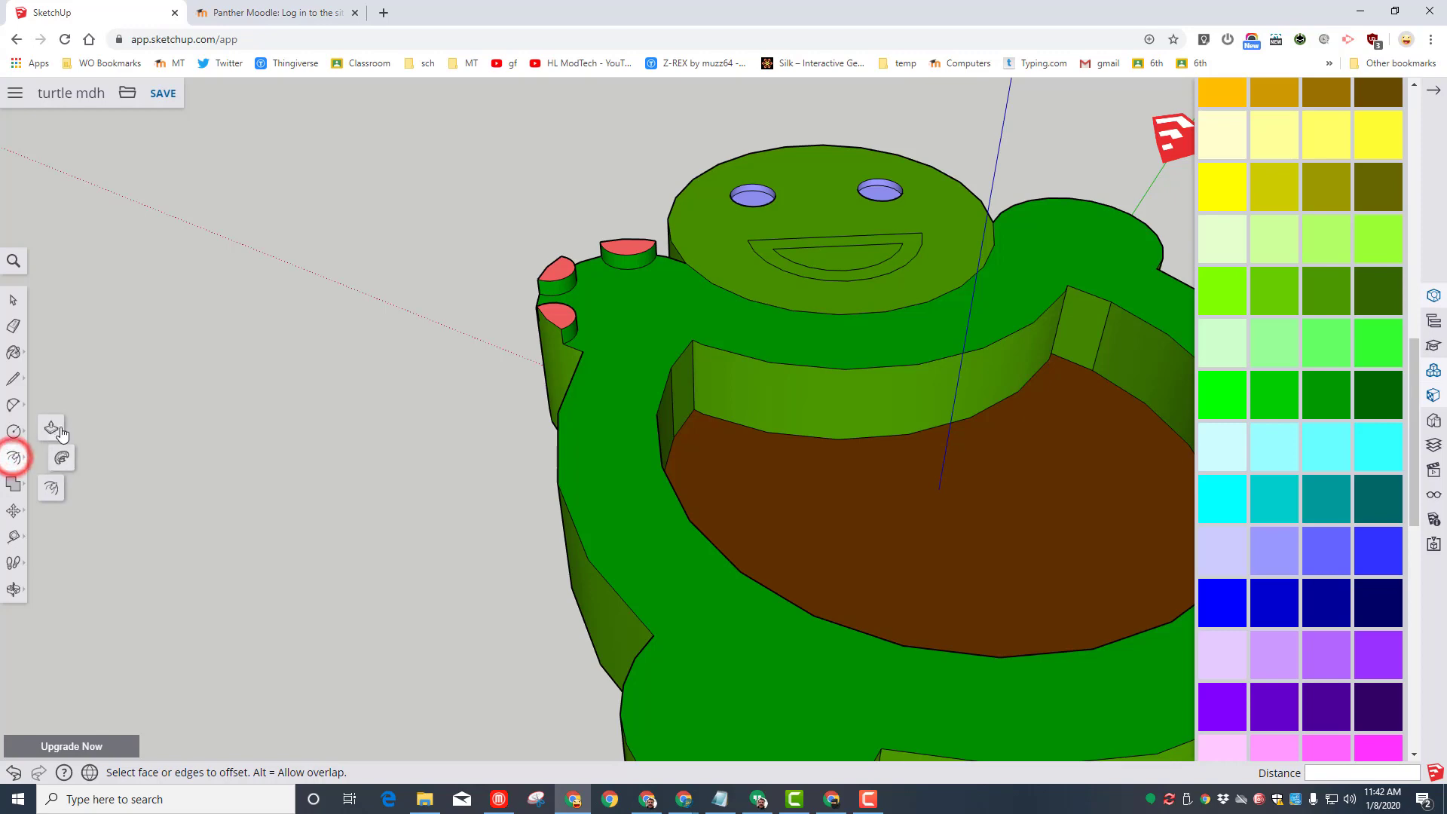
click(784, 275)
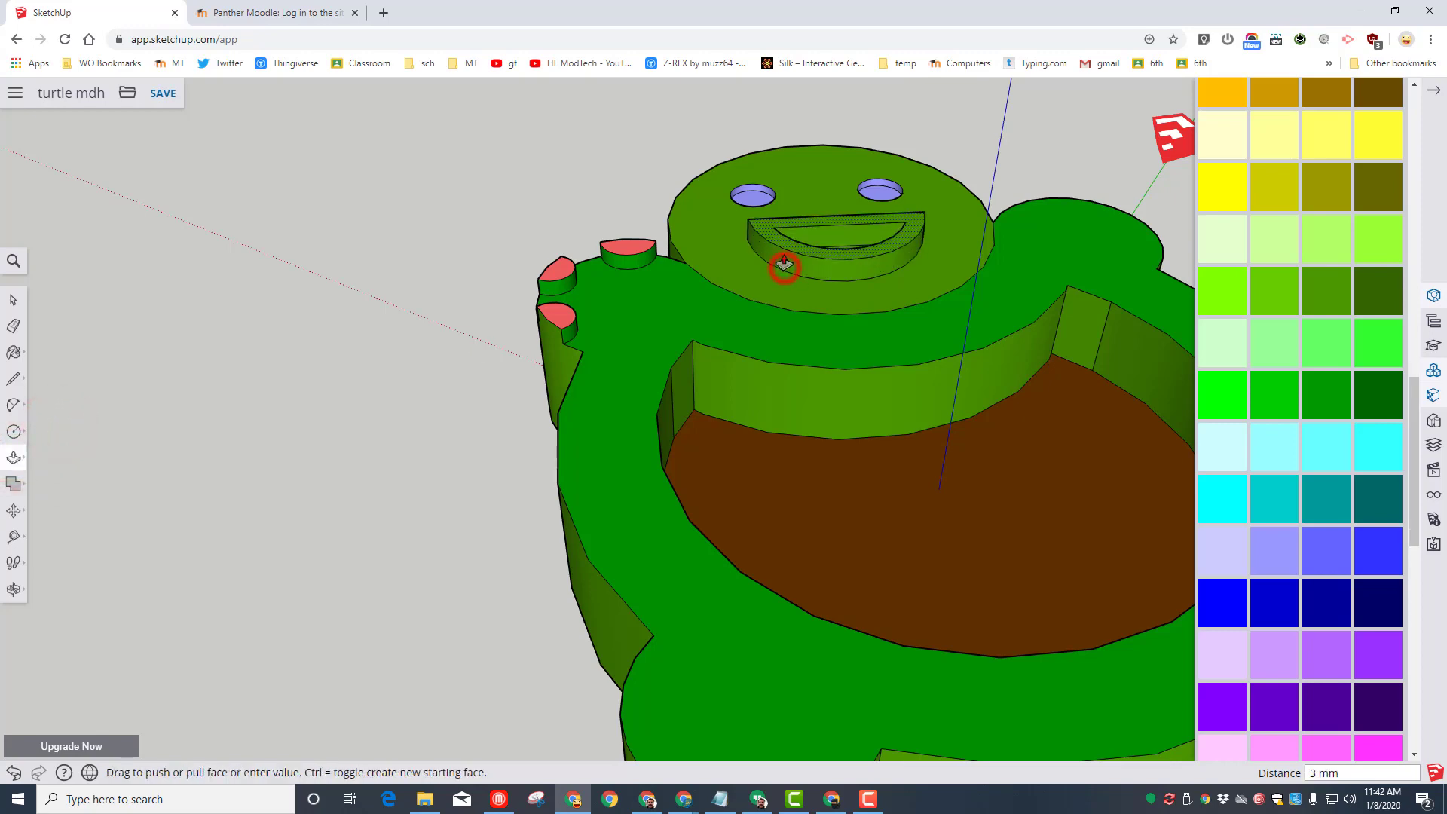
click(786, 260)
Step: Paint the raised lip's top face and curved outer side red with Color A05 from the Colors collection
scroll(1360, 573, down, 5)
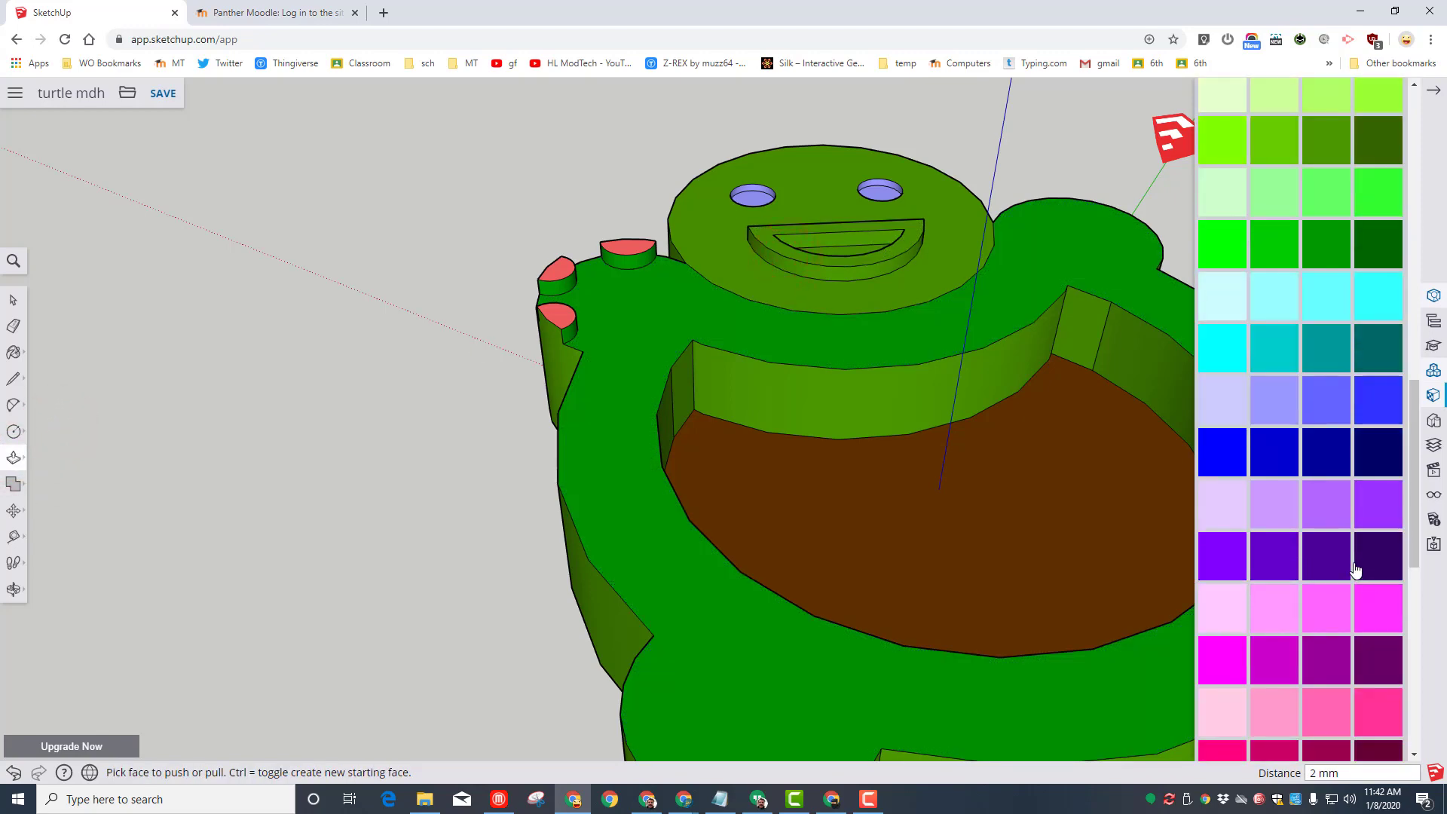
click(1227, 687)
scroll(1274, 669, down, 2)
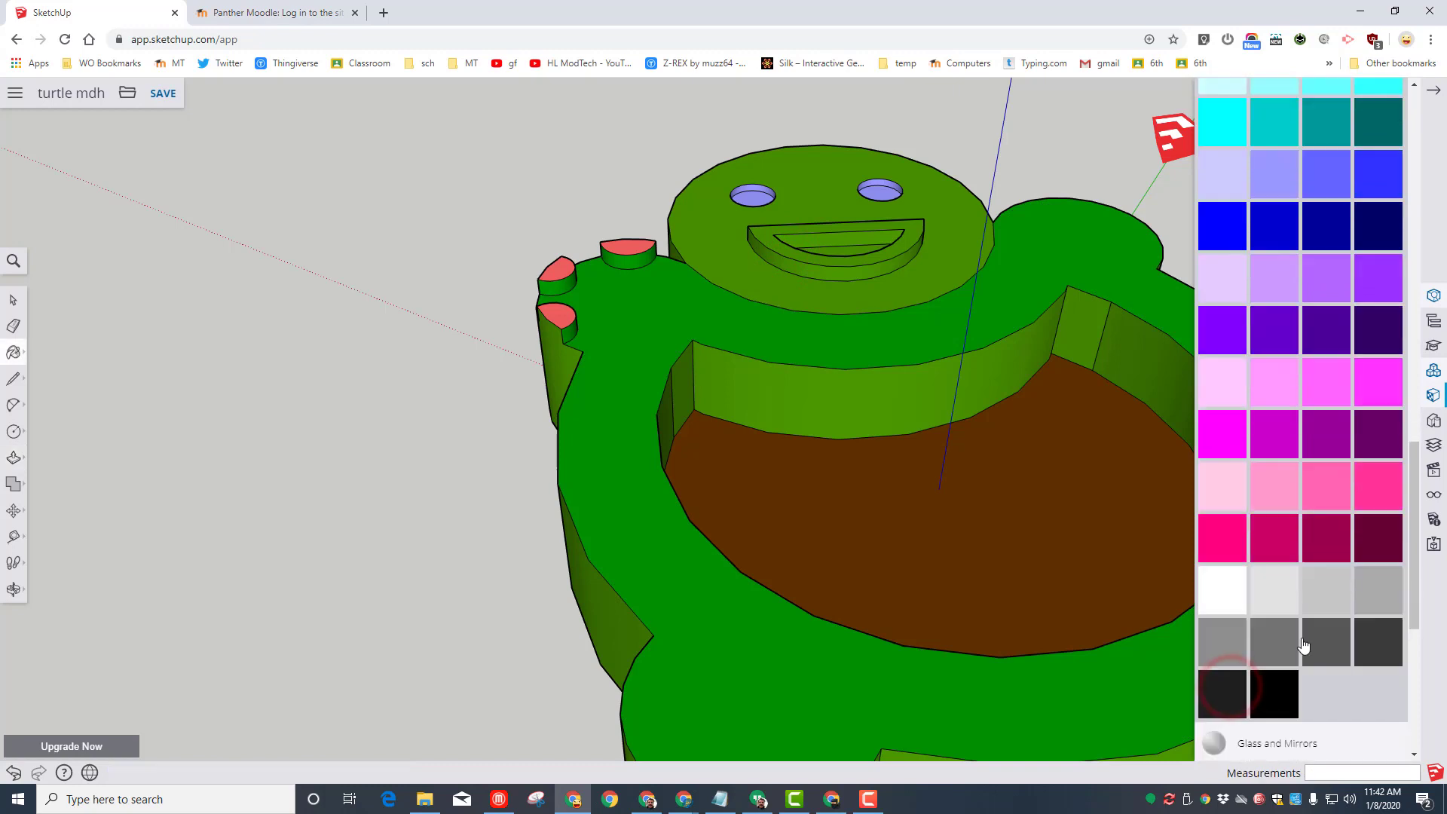
scroll(1236, 587, up, 15)
scroll(1326, 471, up, 4)
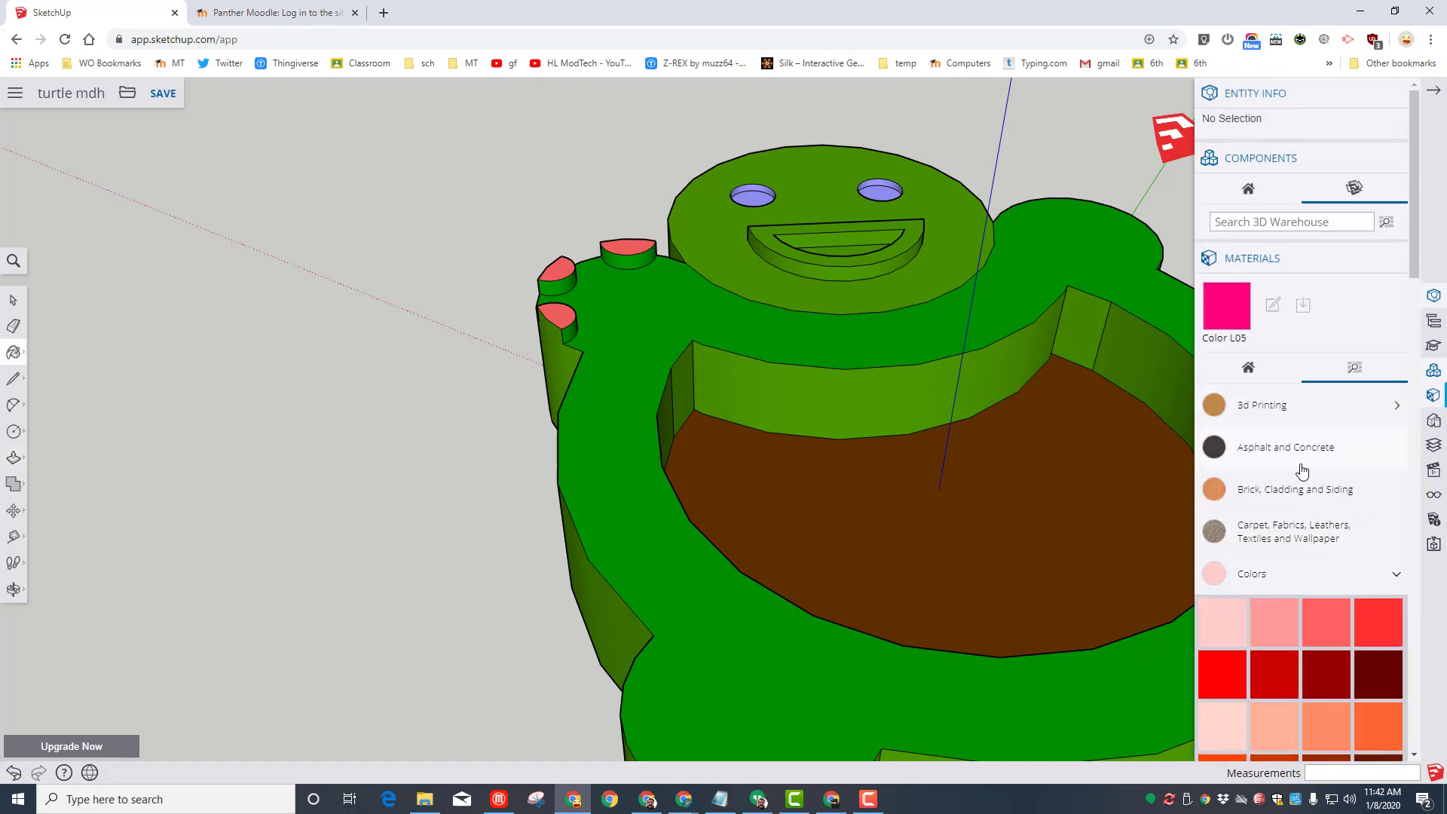
click(1222, 682)
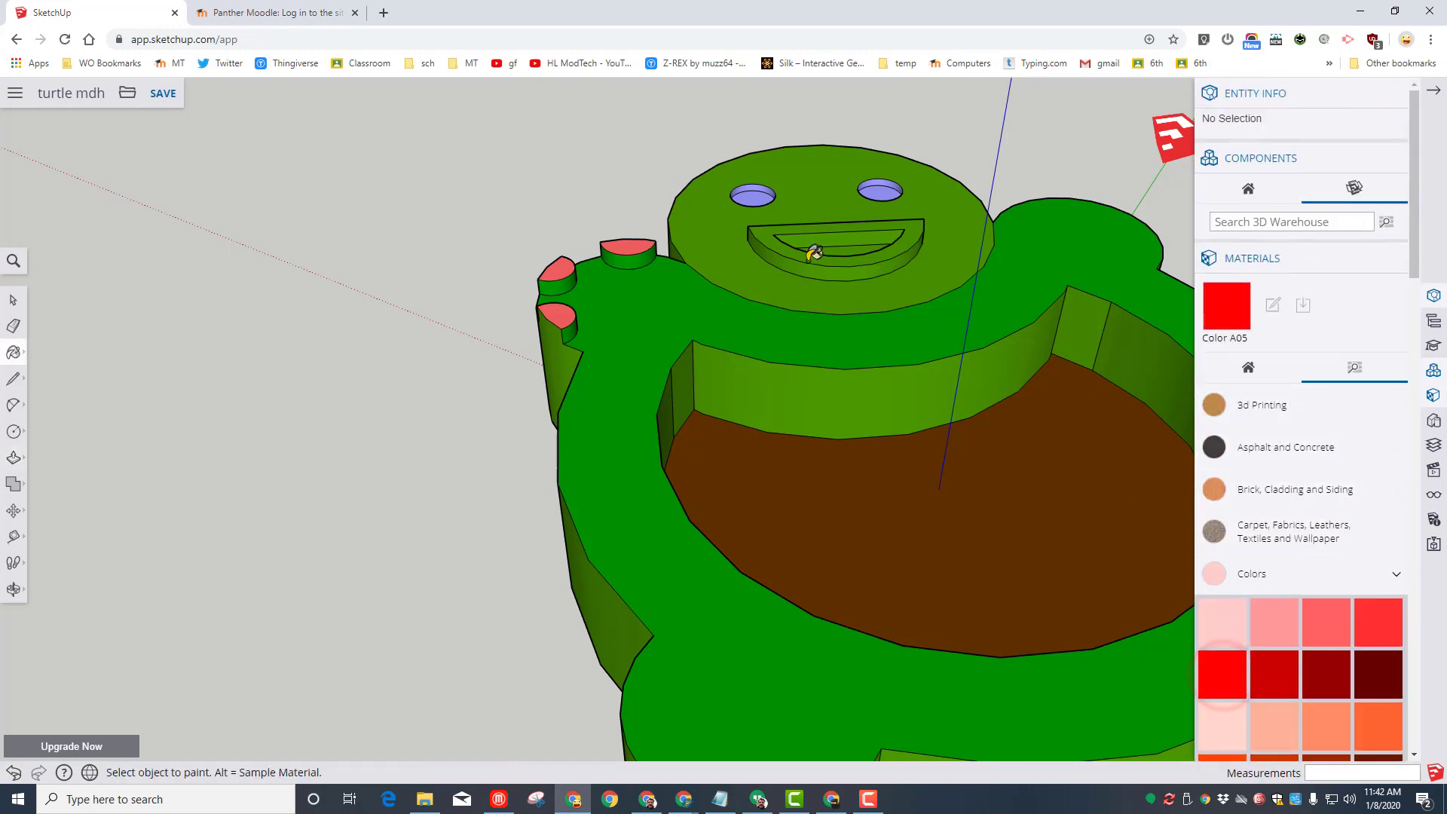
click(811, 263)
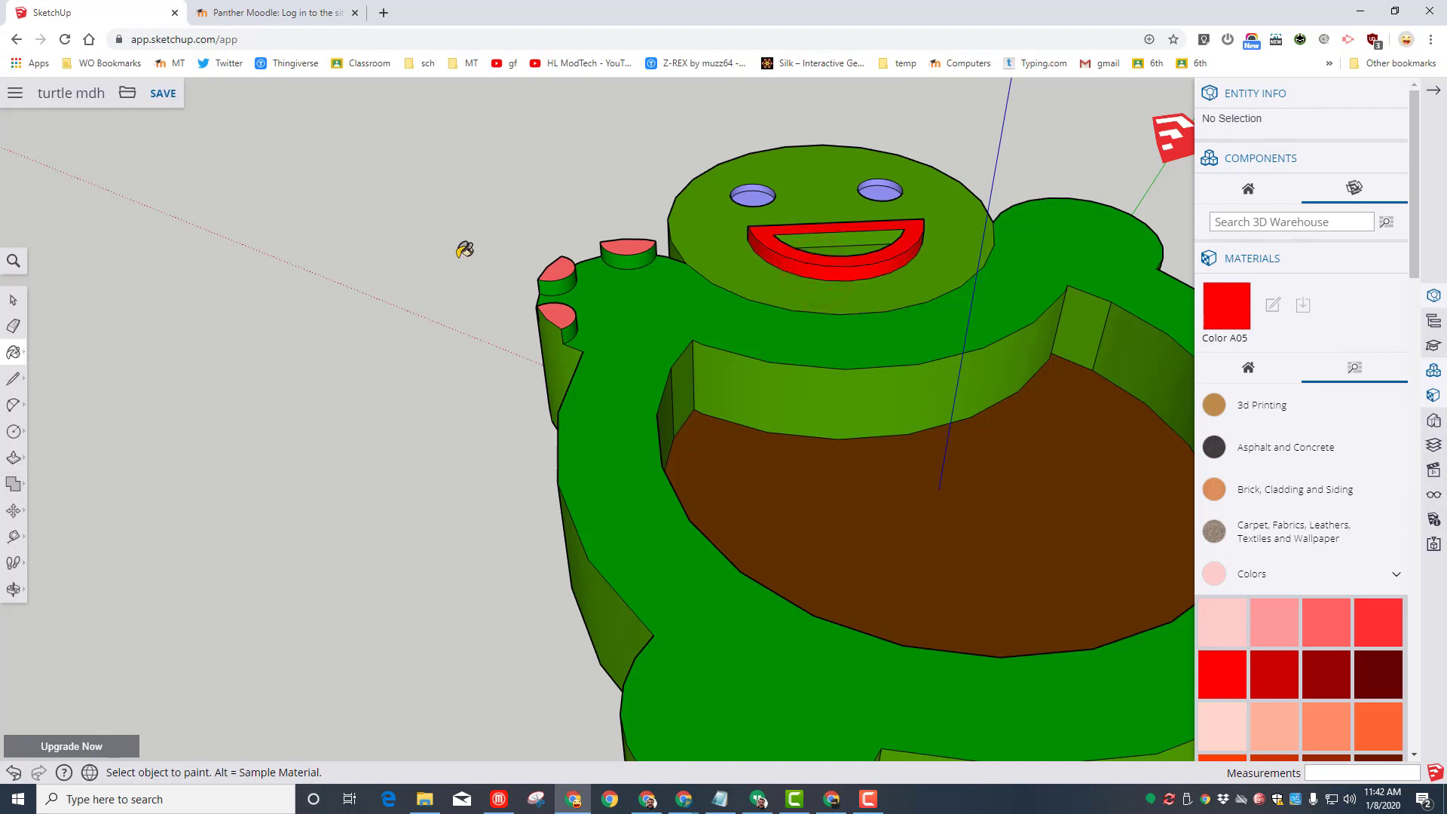
Step: Paint the lip's straight outer side and its curved inner side red with Color A05
click(13, 587)
click(45, 528)
drag(288, 437, 903, 490)
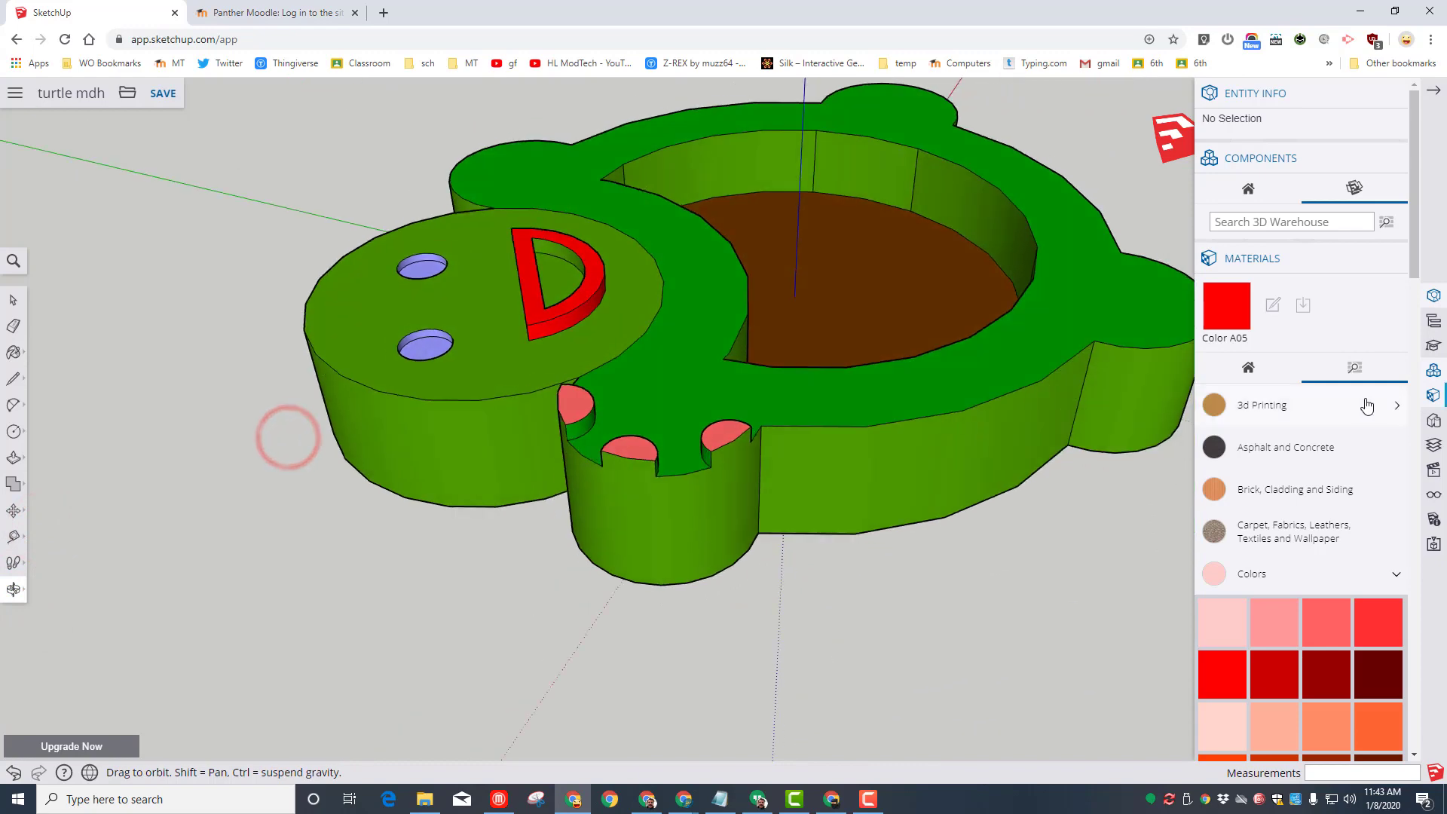
drag(510, 544, 850, 477)
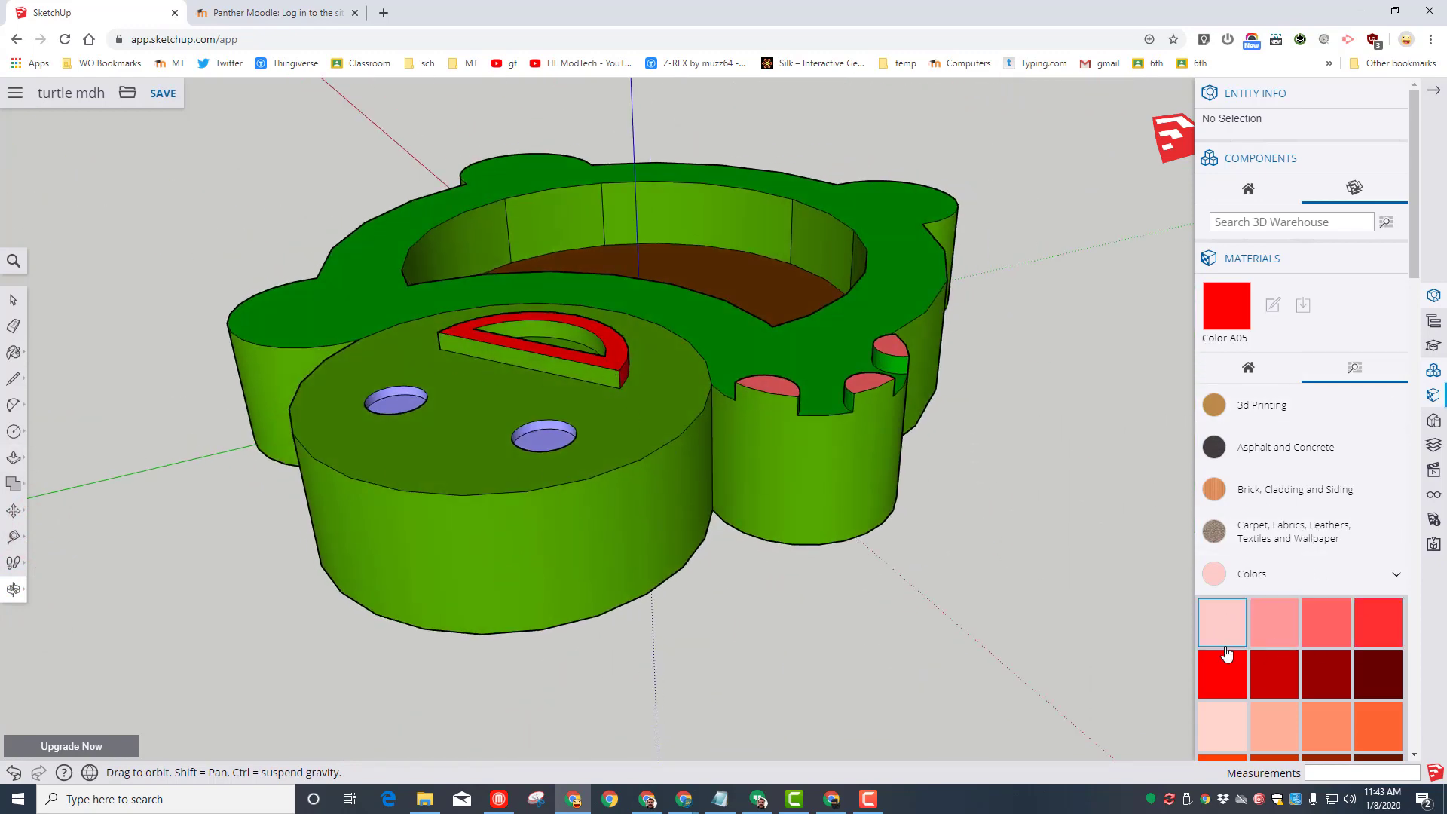
click(1222, 673)
click(562, 357)
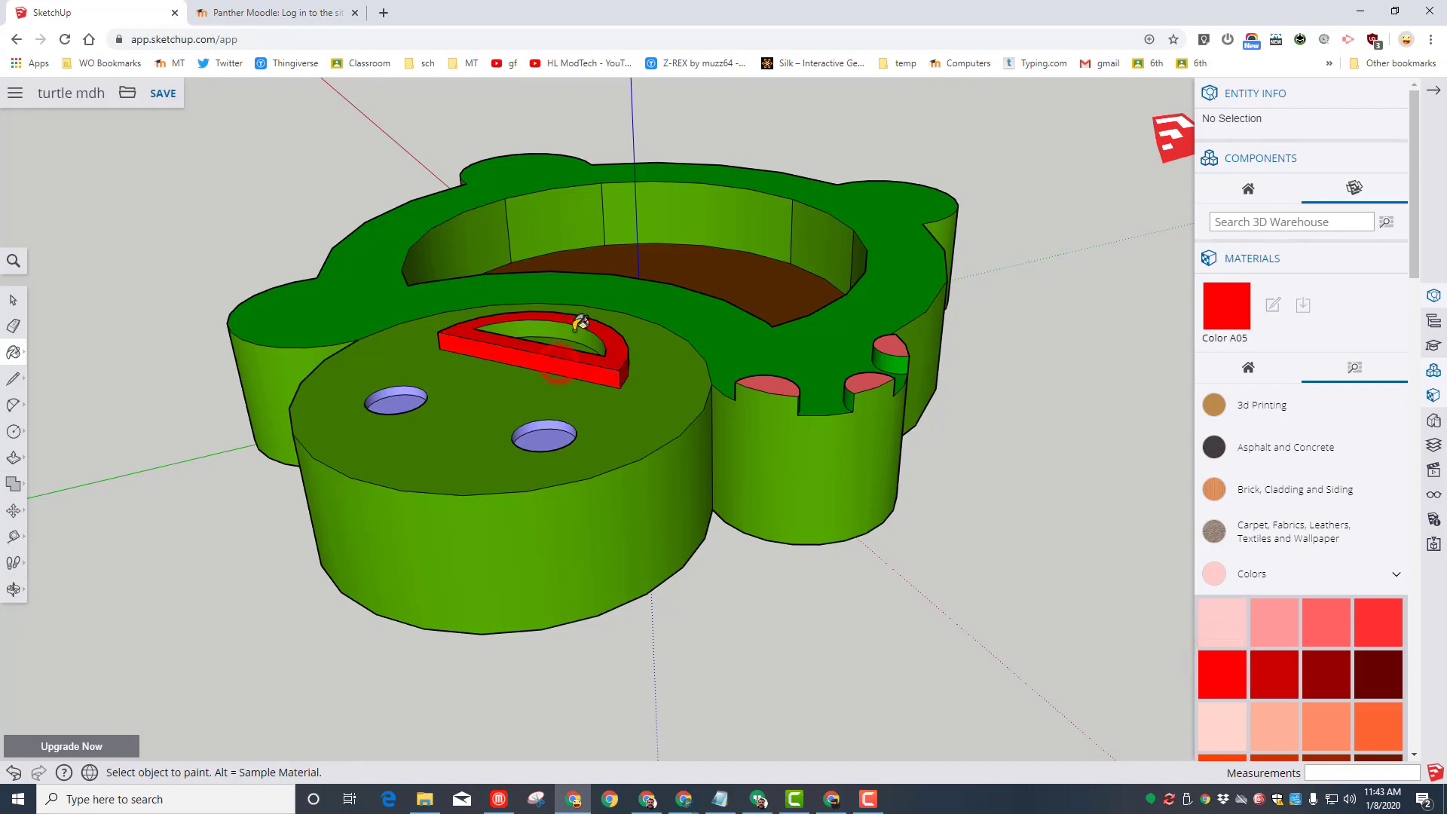
click(578, 332)
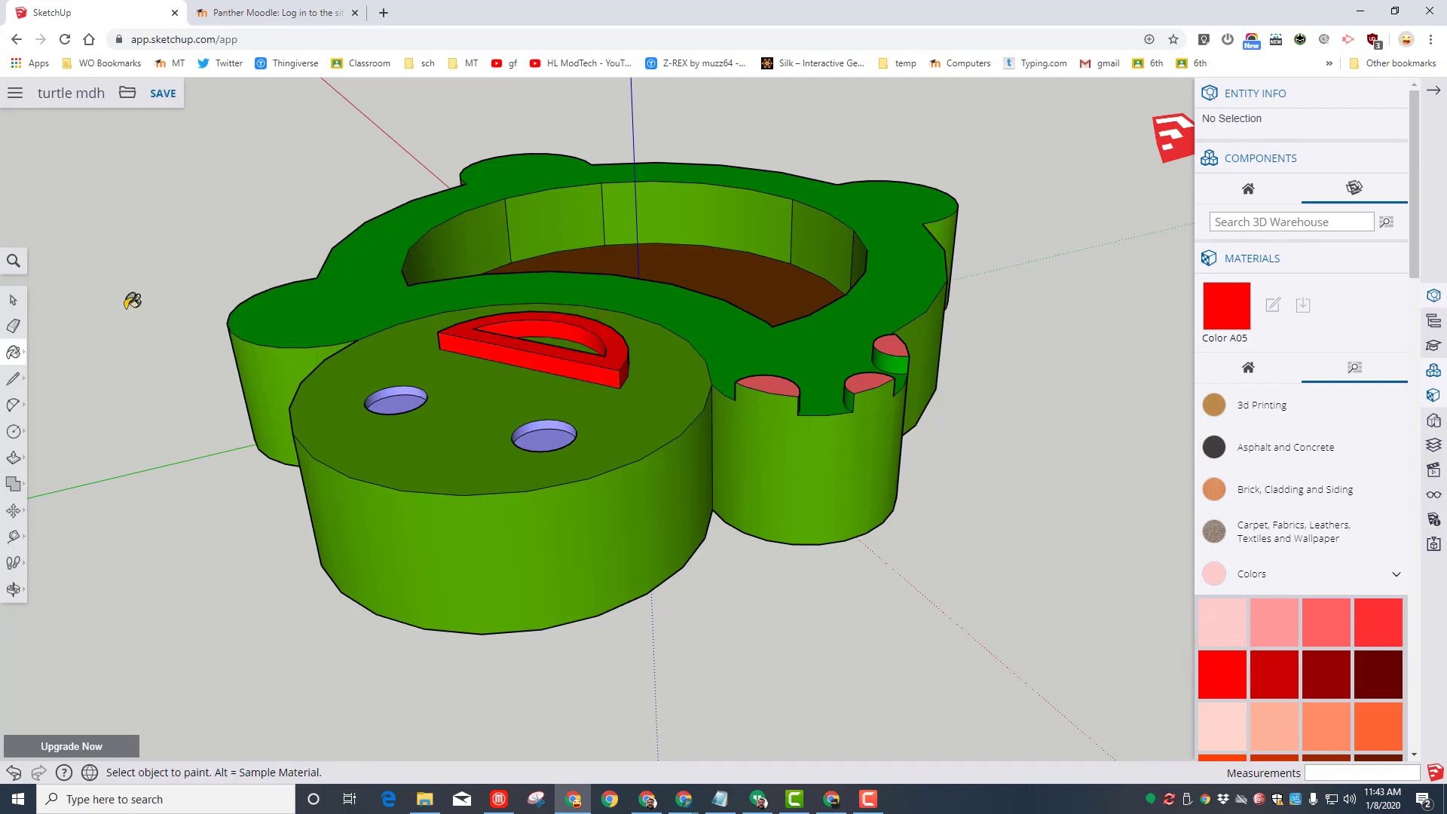
Step: Save the turtle model and view the whole turtle from the front and side
mouse_move(1010, 476)
middle_down()
mouse_move(372, 556)
mouse_move(933, 345)
middle_up()
scroll(957, 339, down, 2)
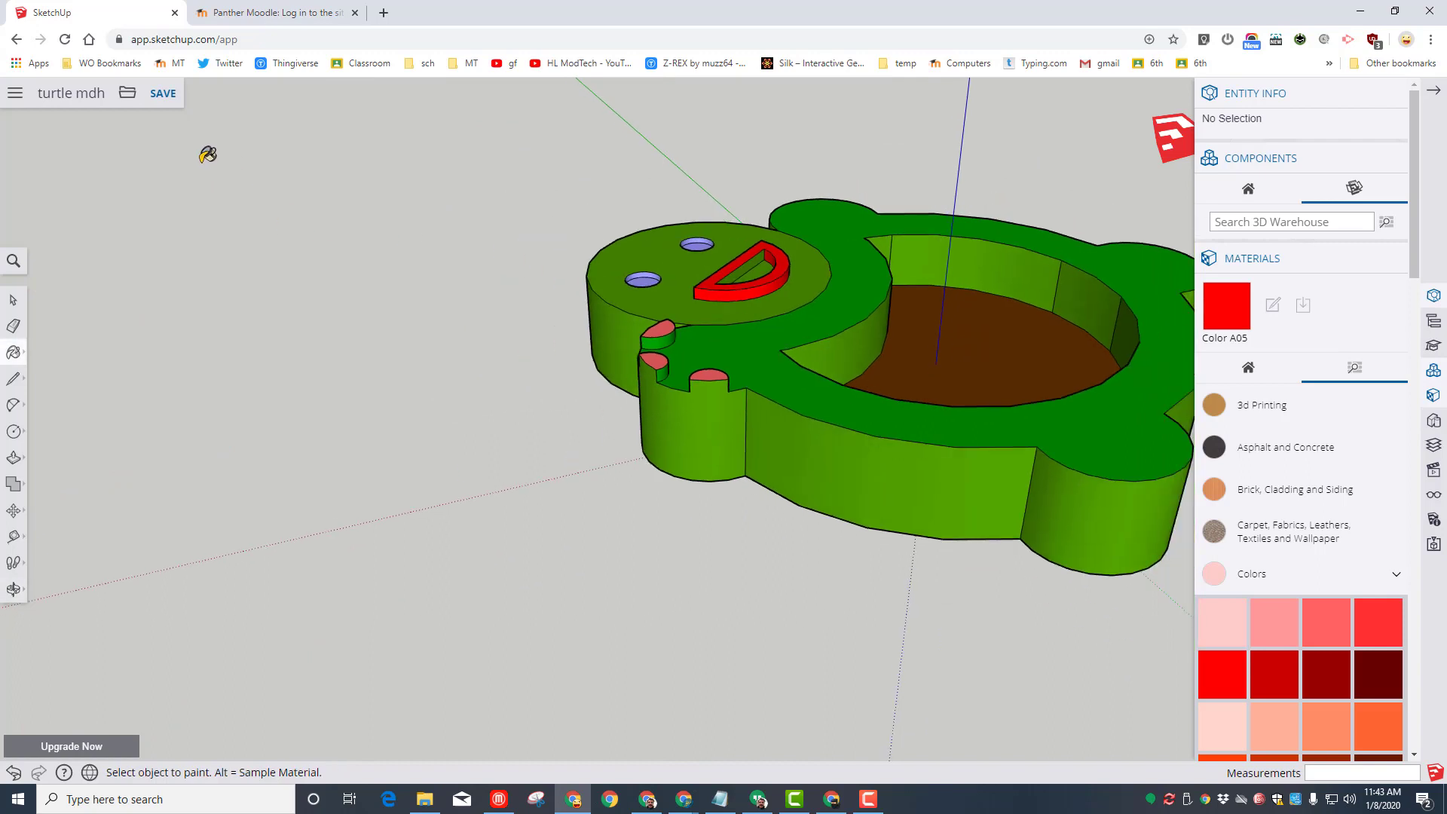
click(164, 96)
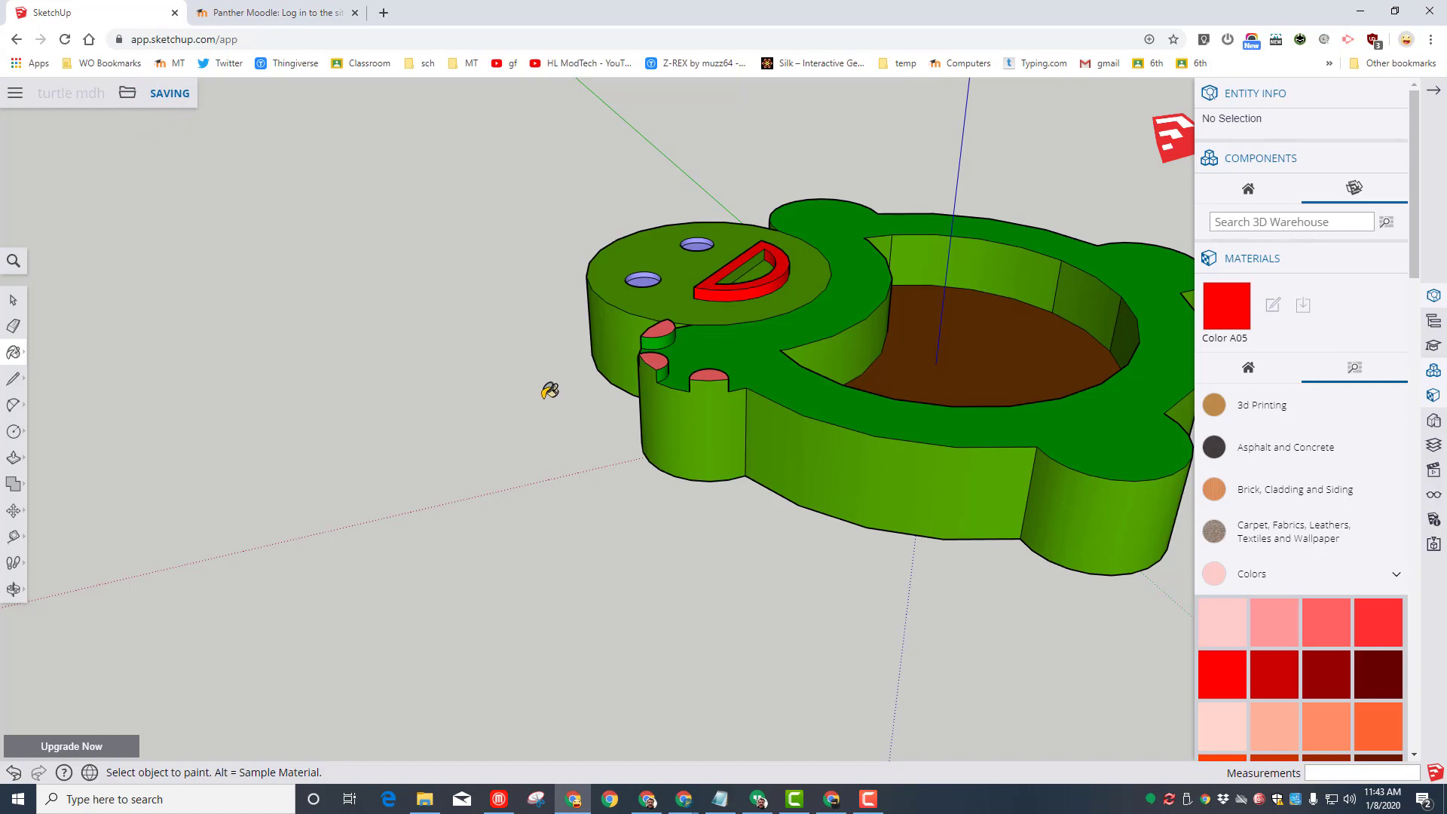
mouse_move(660, 493)
middle_down()
mouse_move(404, 491)
mouse_move(671, 488)
middle_up()
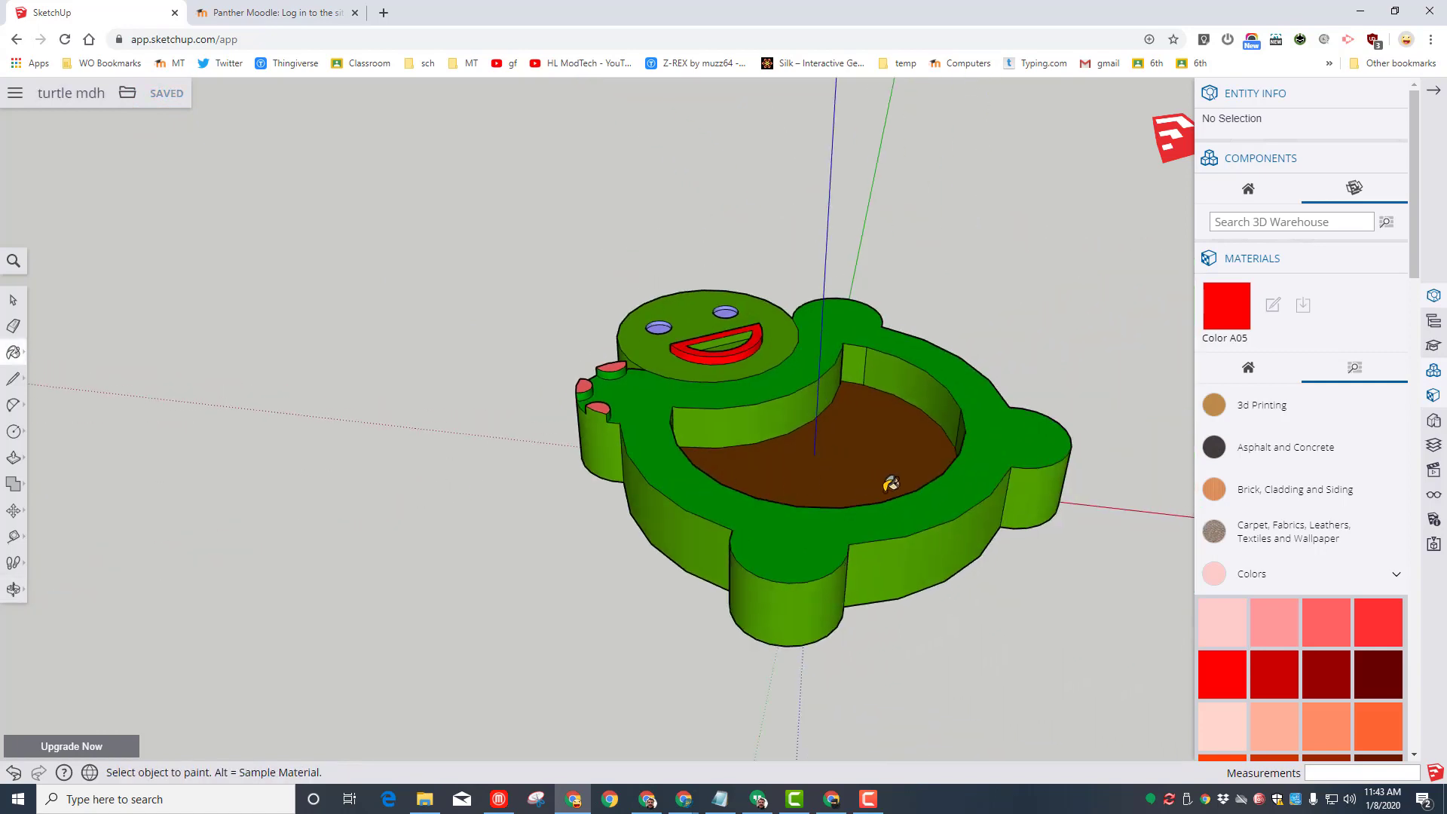
scroll(893, 484, up, 2)
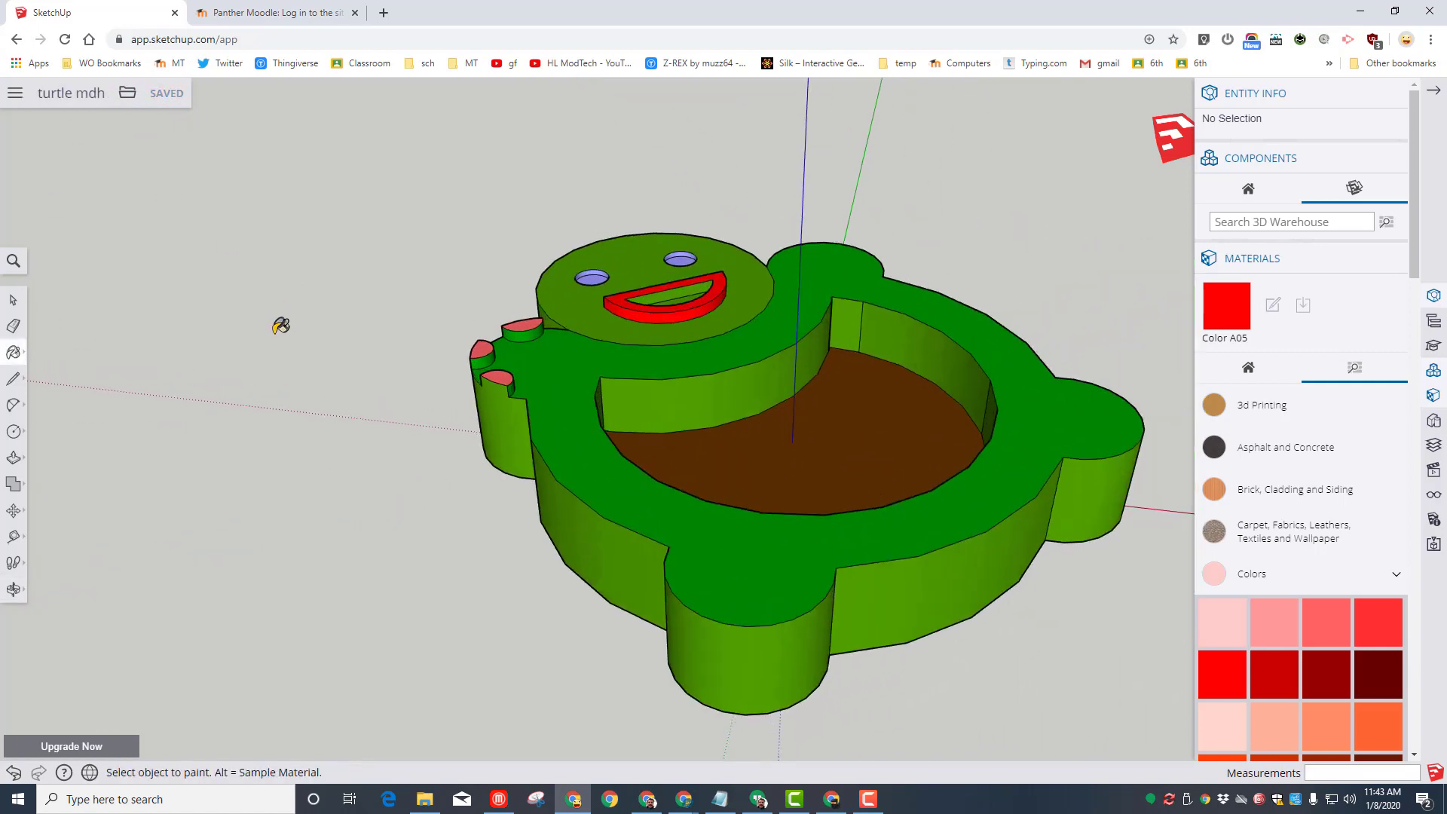